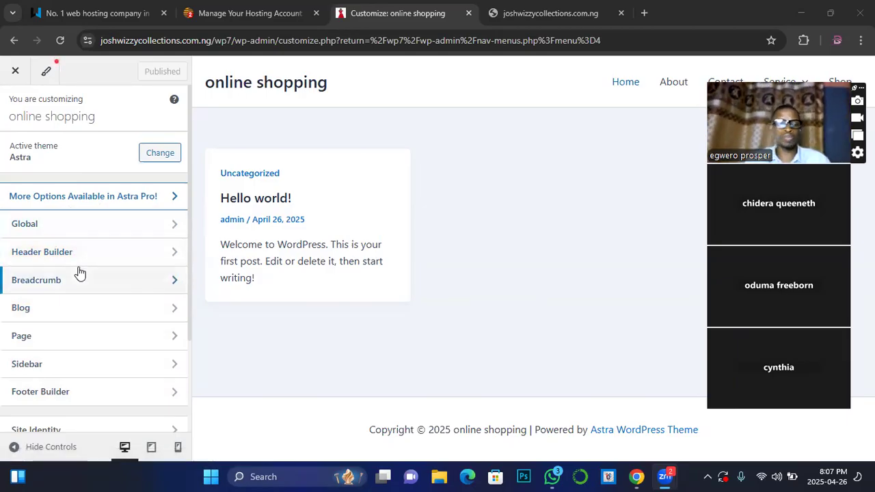
Review the Header Builder elements and header types in the theme customizer, and return to the main customizer options.
left_click(124, 259)
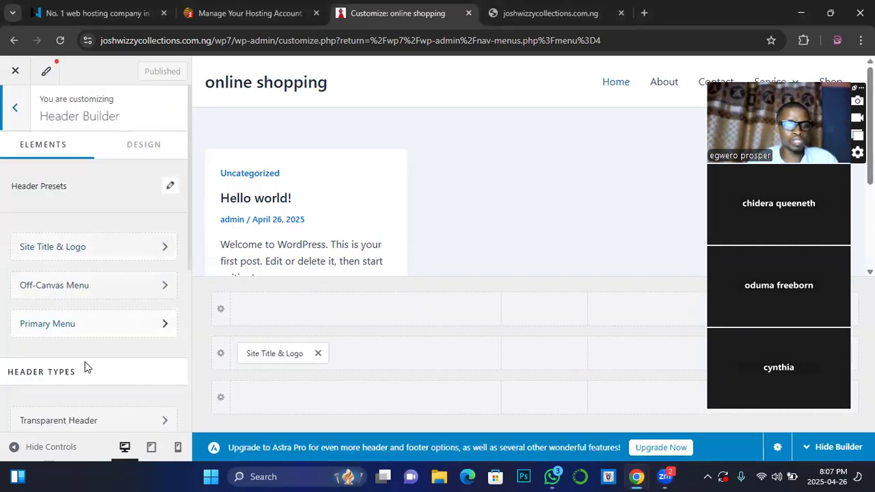
scroll(85, 361, "down", 2)
scroll(85, 356, "down", 1)
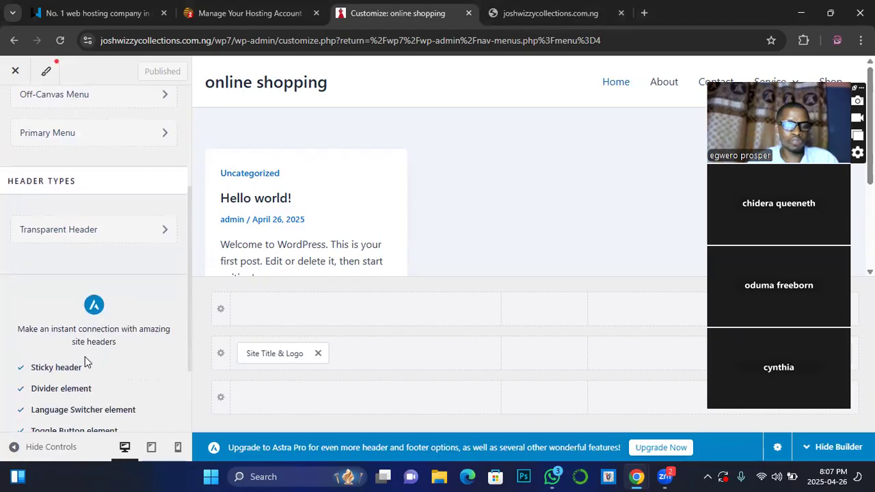
scroll(84, 356, "up", 3)
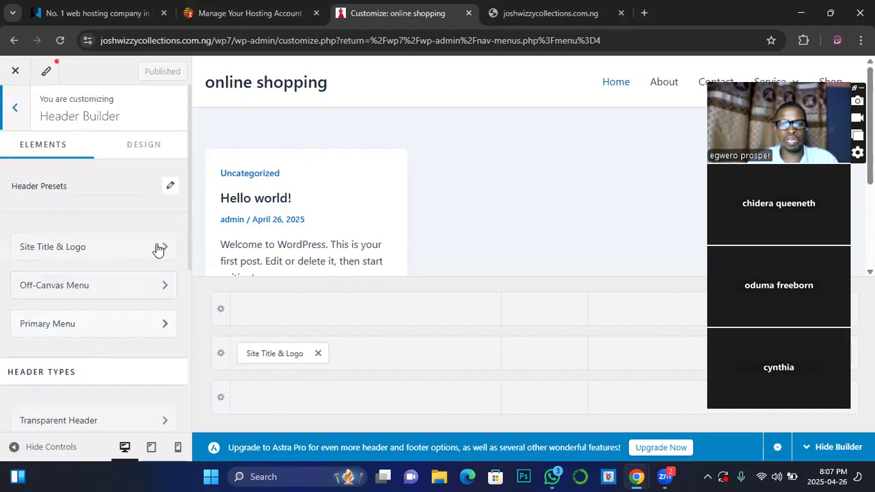
left_click(11, 110)
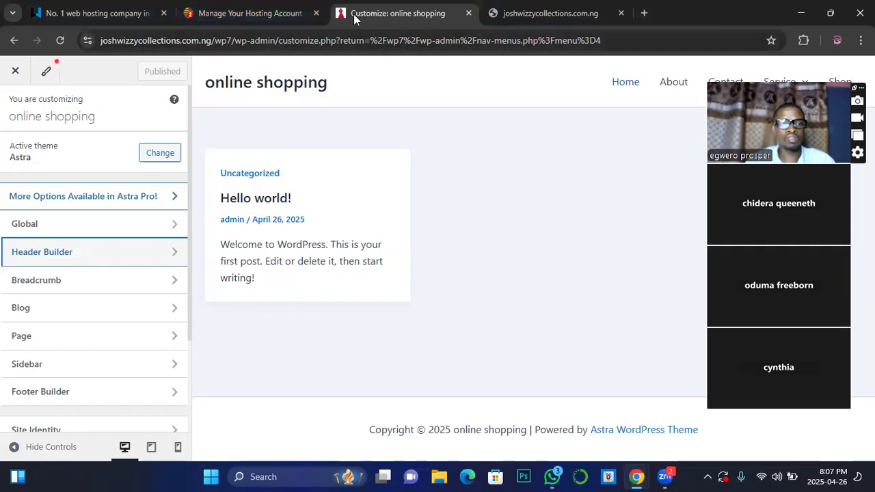
Close the theme customizer and check the online shopping site's front end before returning to the Menus page.
left_click(17, 72)
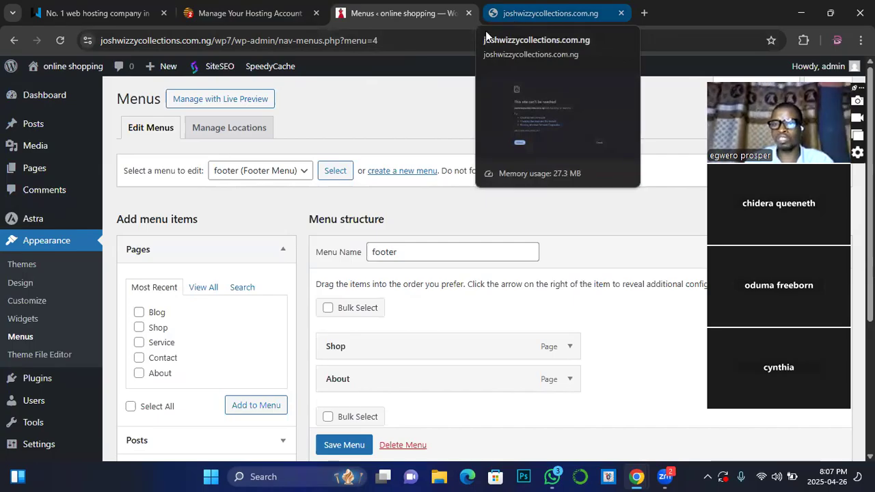
left_click(519, 20)
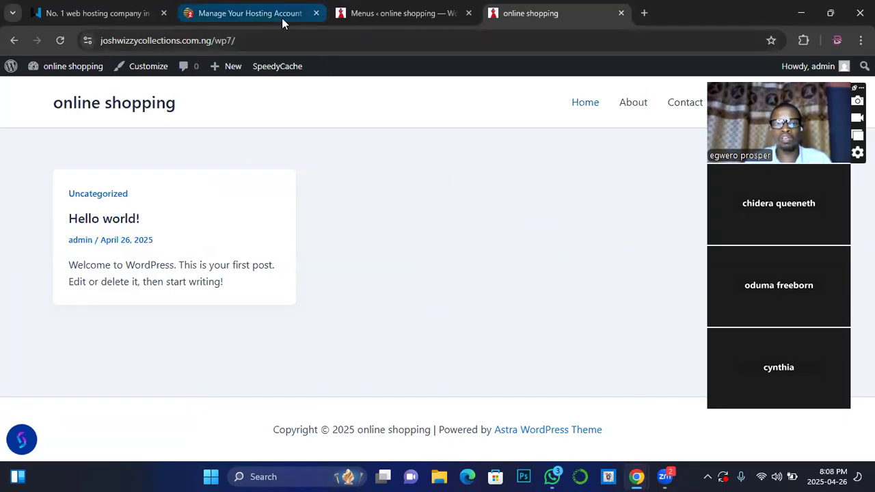
left_click(367, 16)
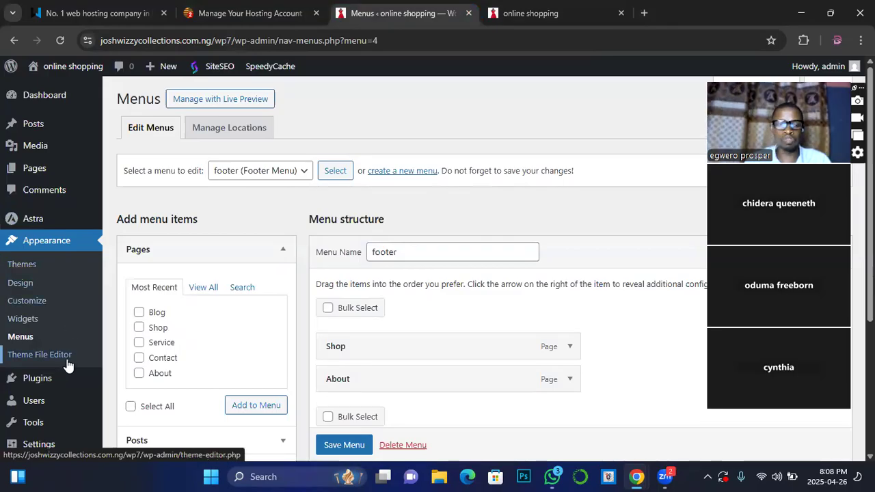
Open the Add Plugin page in a new browser tab and switch to it.
scroll(101, 352, "down", 1)
mouse_move(102, 352)
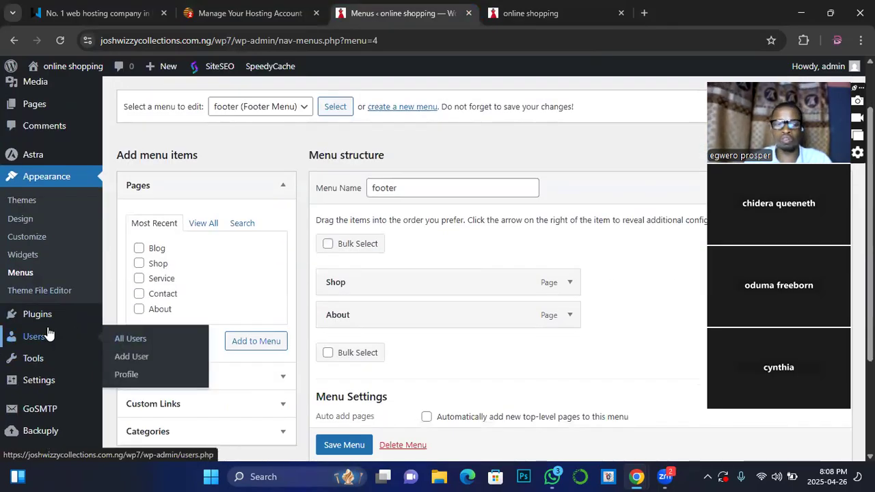
mouse_move(43, 320)
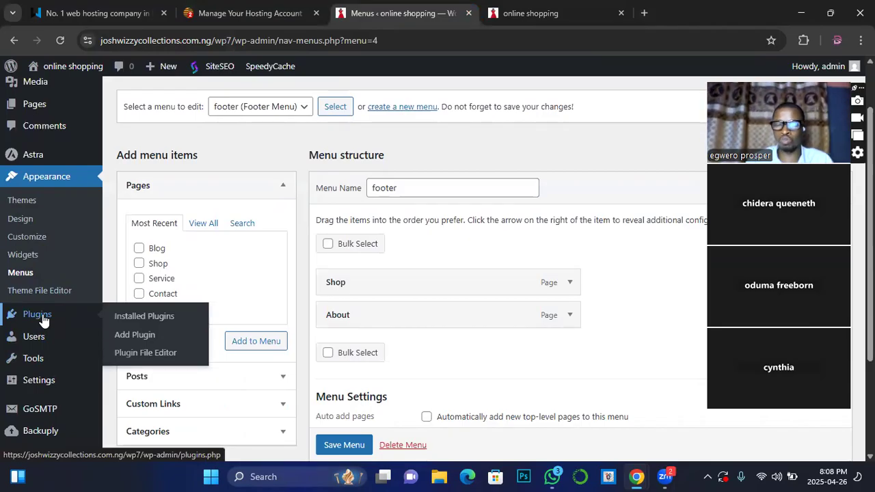
right_click(136, 339)
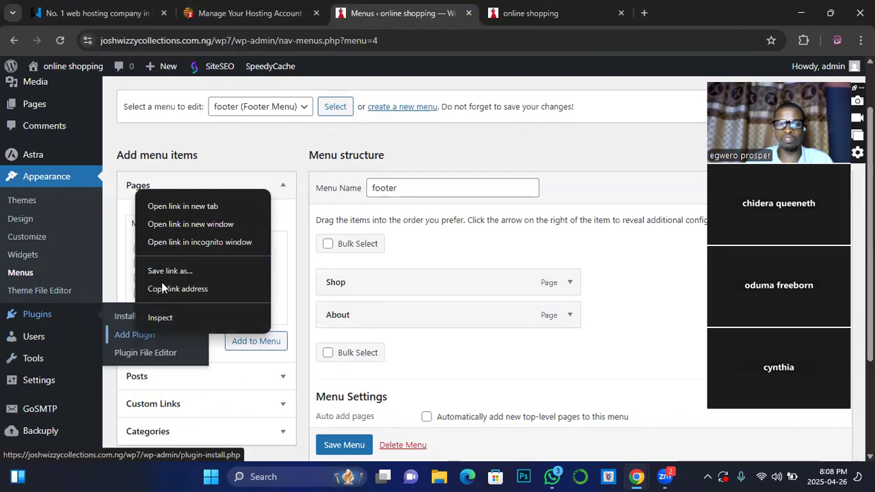
left_click(179, 206)
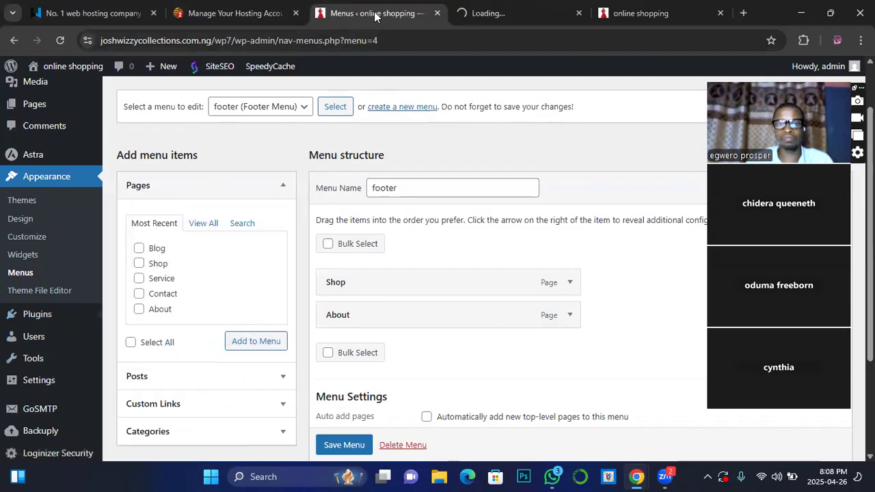
left_click(482, 14)
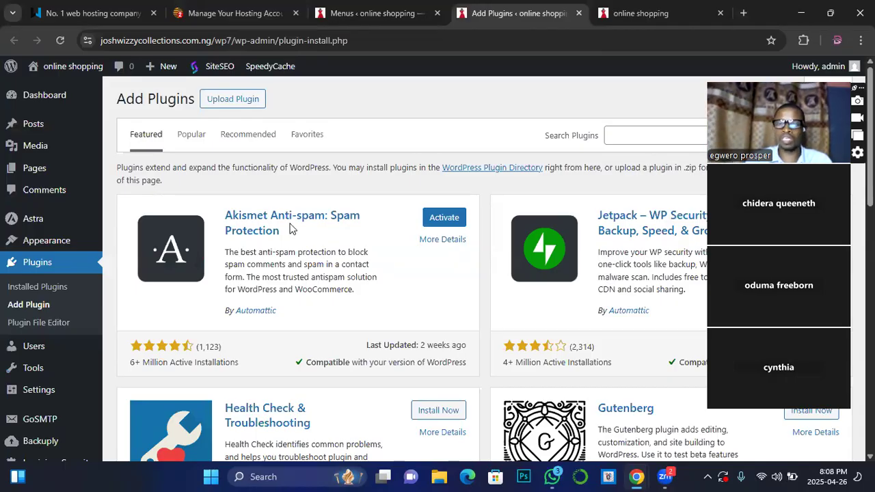
Search the WordPress plugin directory for "elementor".
left_click(643, 134)
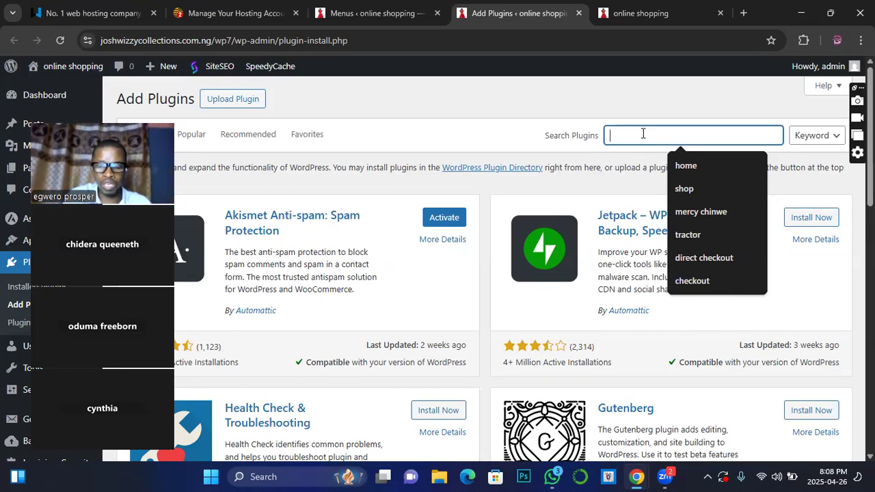
type("eleme")
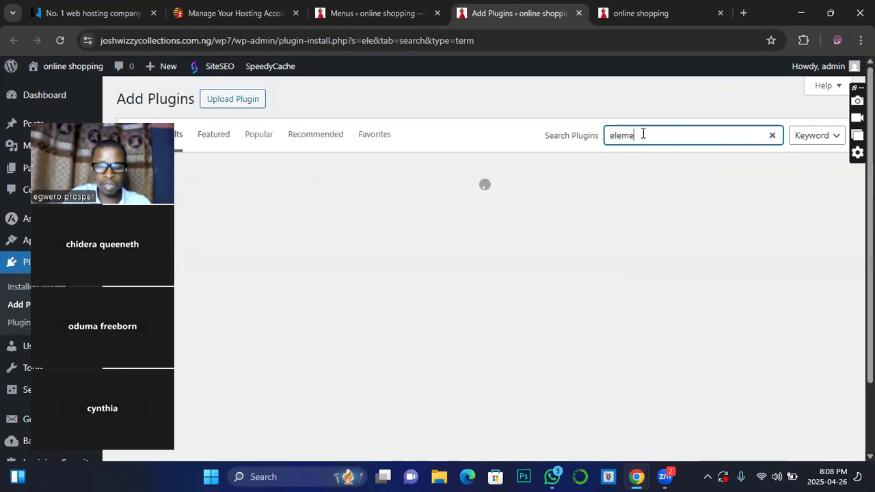
type("ntor")
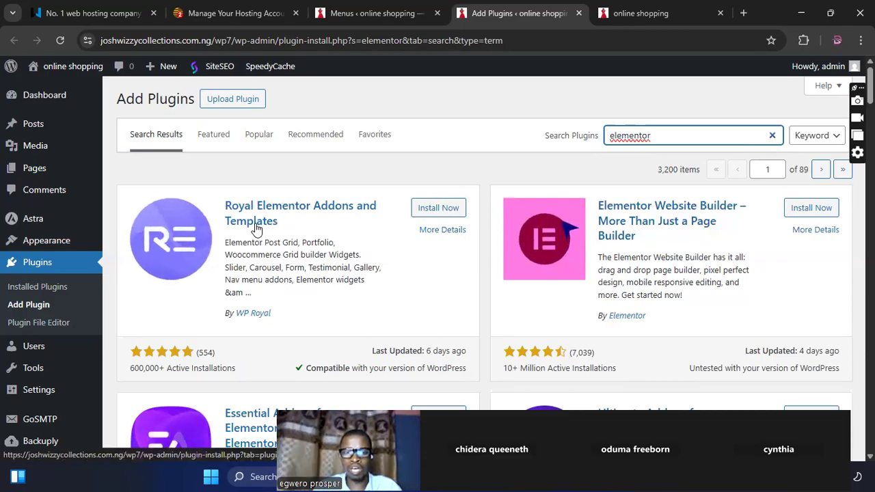
Install and activate the Elementor Website Builder plugin by Elementor from the search results.
scroll(388, 292, "down", 4)
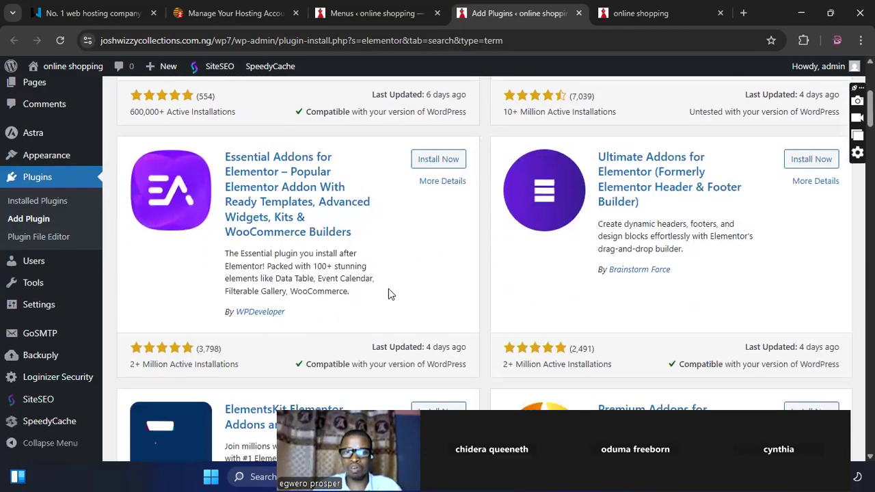
scroll(388, 294, "up", 1)
scroll(388, 294, "down", 2)
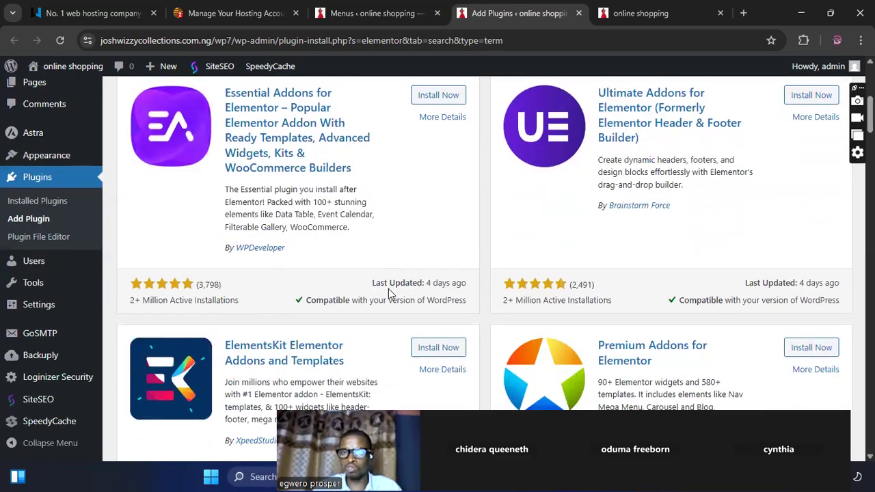
scroll(388, 289, "up", 4)
scroll(681, 237, "up", 1)
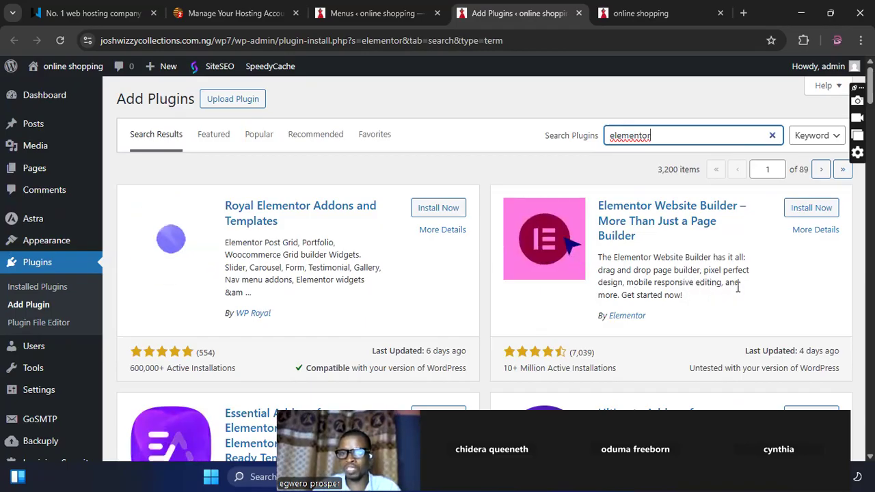
left_click(816, 210)
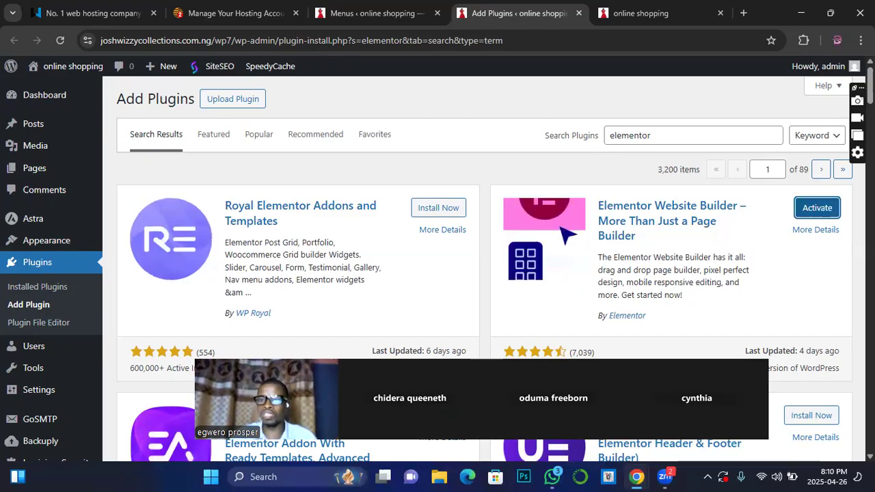
left_click(808, 212)
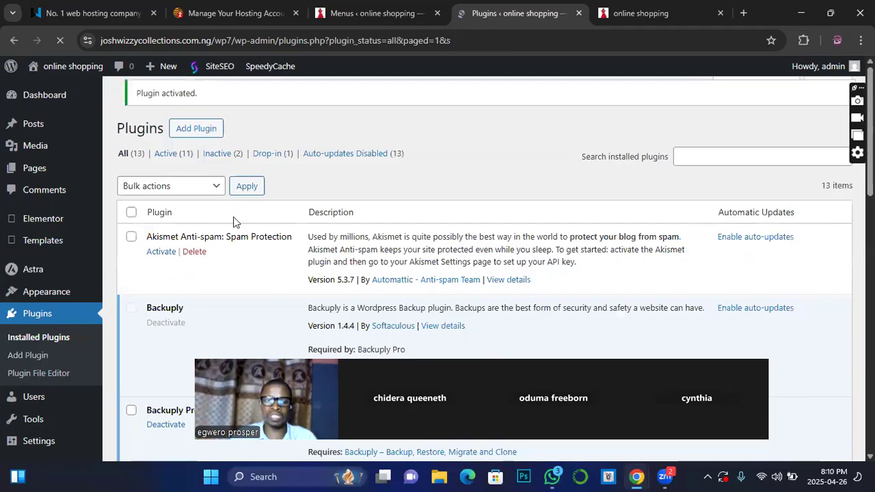
Examine the installed plugins list, including Elementor's entry and action links, and the admin sections added for Elementor.
scroll(158, 280, "down", 3)
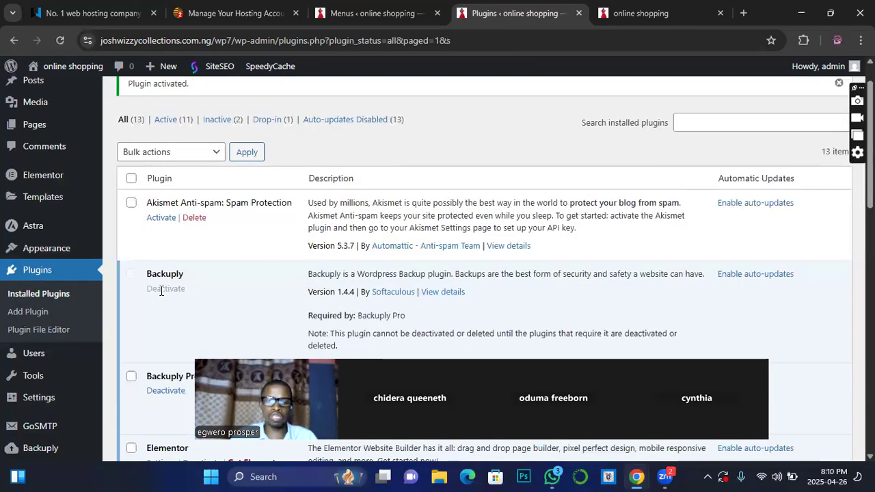
scroll(162, 303, "down", 3)
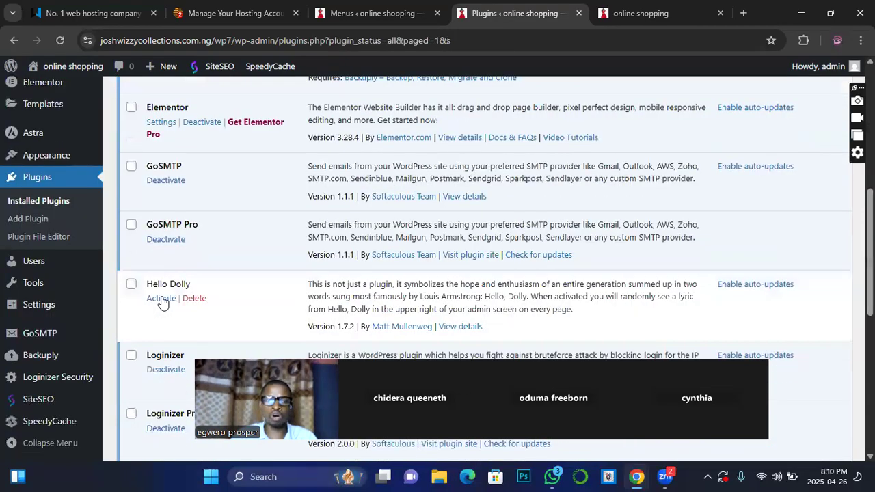
scroll(137, 301, "up", 1)
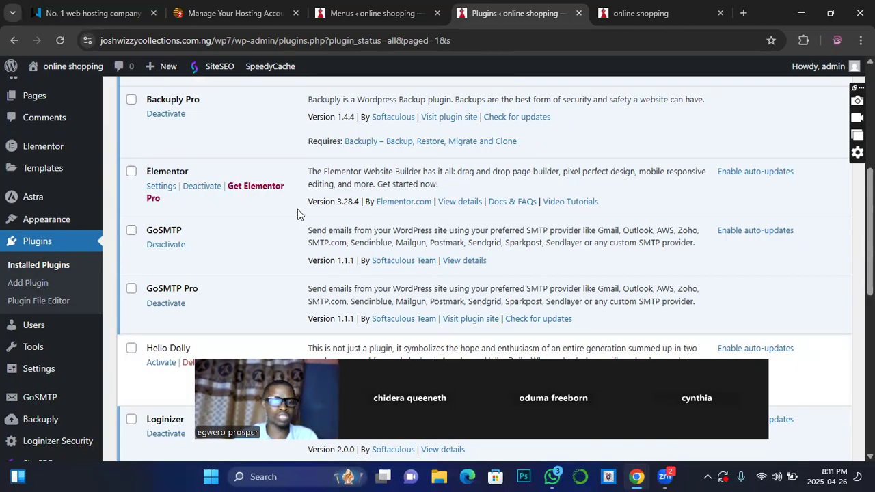
scroll(48, 287, "up", 2)
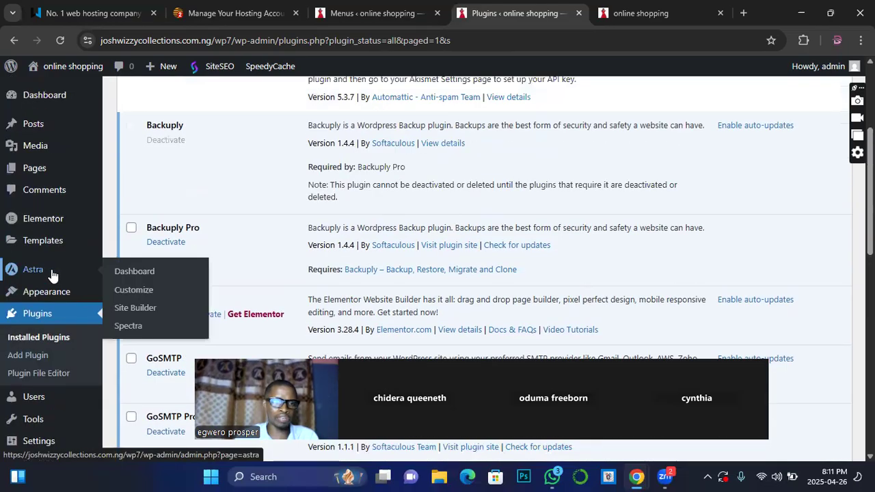
scroll(53, 274, "up", 2)
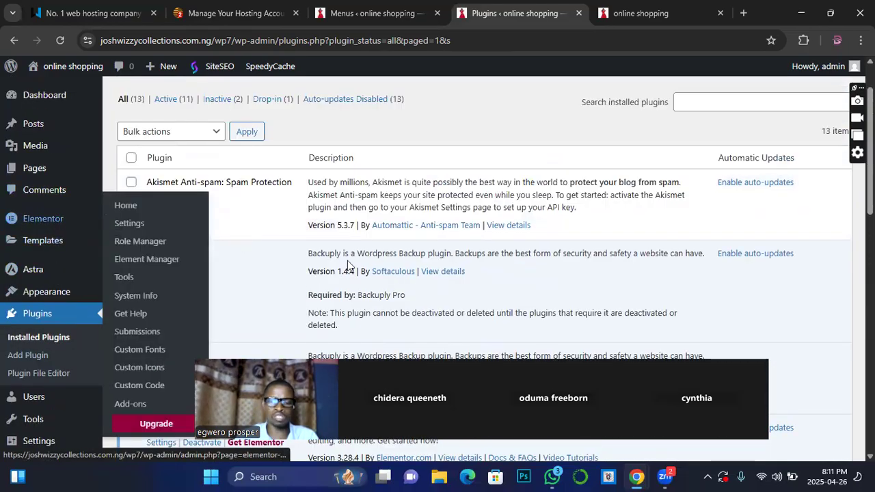
mouse_move(38, 144)
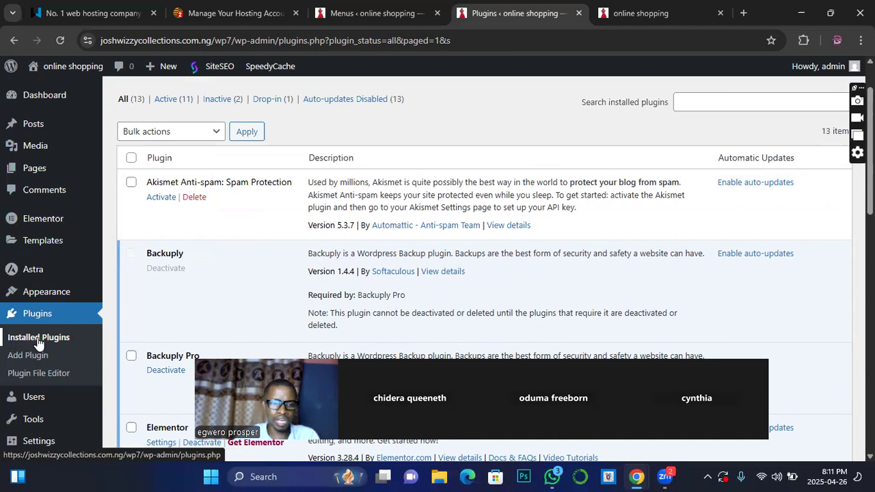
scroll(174, 270, "down", 3)
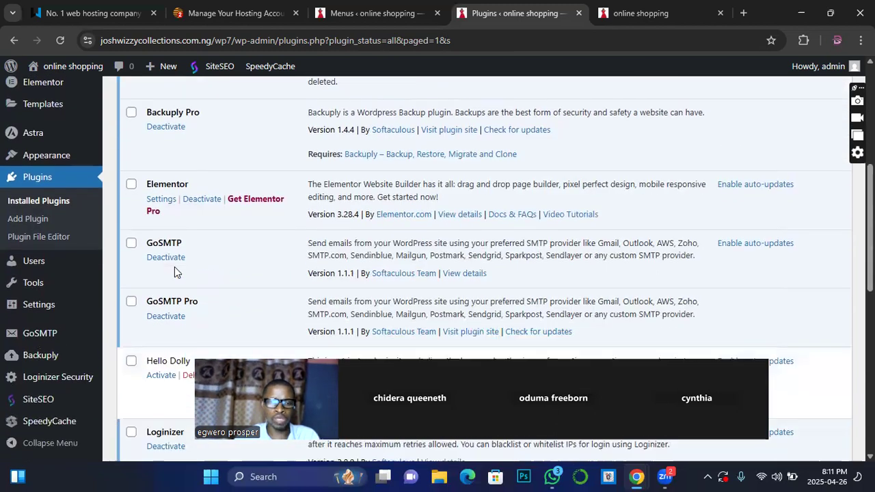
scroll(174, 272, "down", 6)
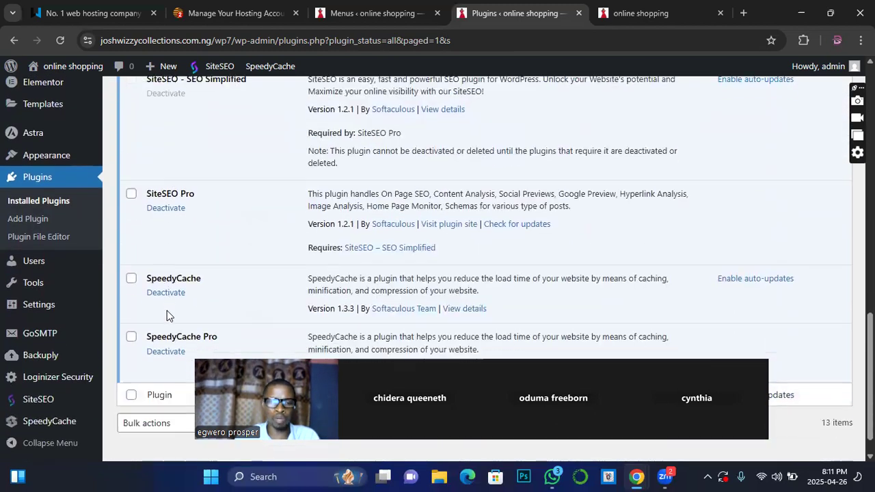
scroll(167, 316, "up", 5)
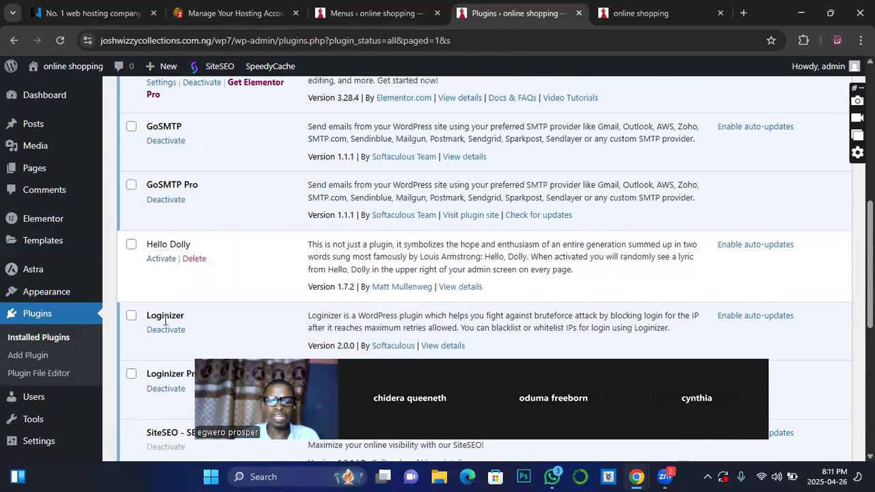
scroll(164, 321, "up", 2)
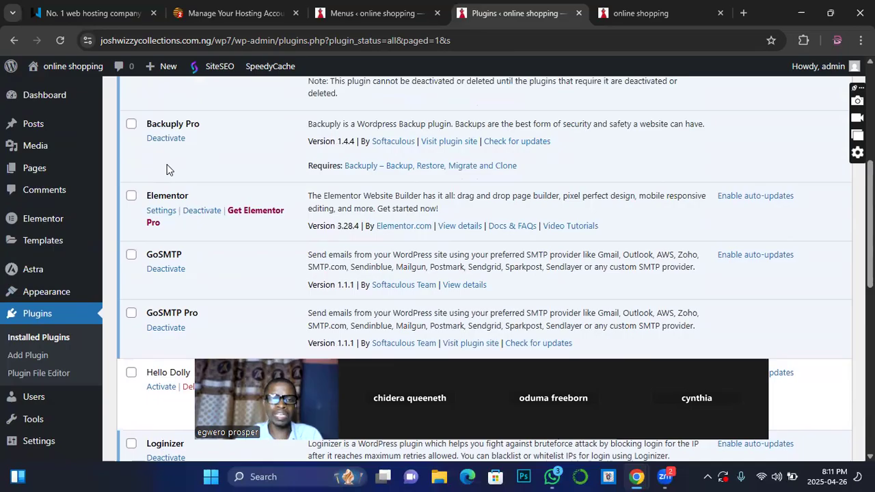
scroll(167, 169, "up", 1)
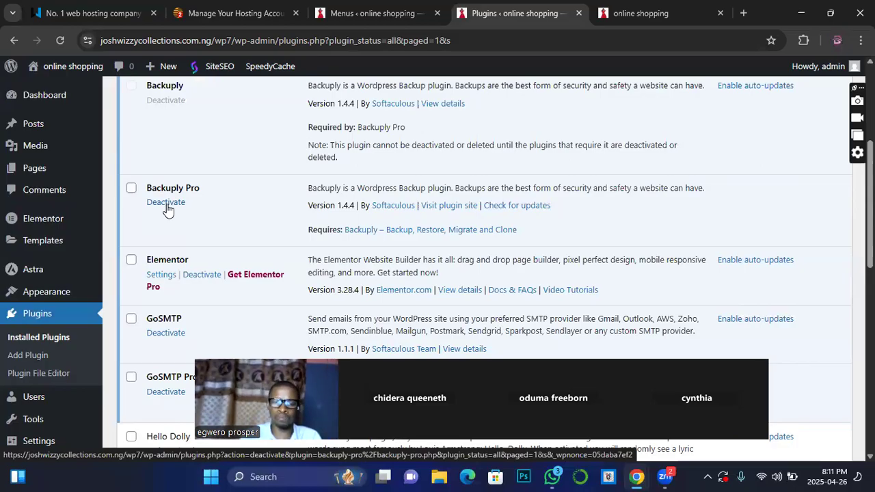
scroll(128, 210, "up", 3)
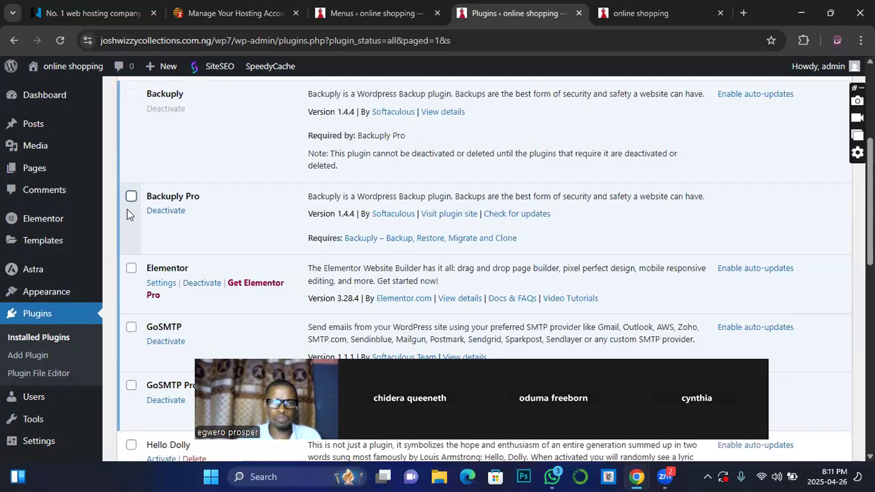
scroll(153, 202, "down", 3)
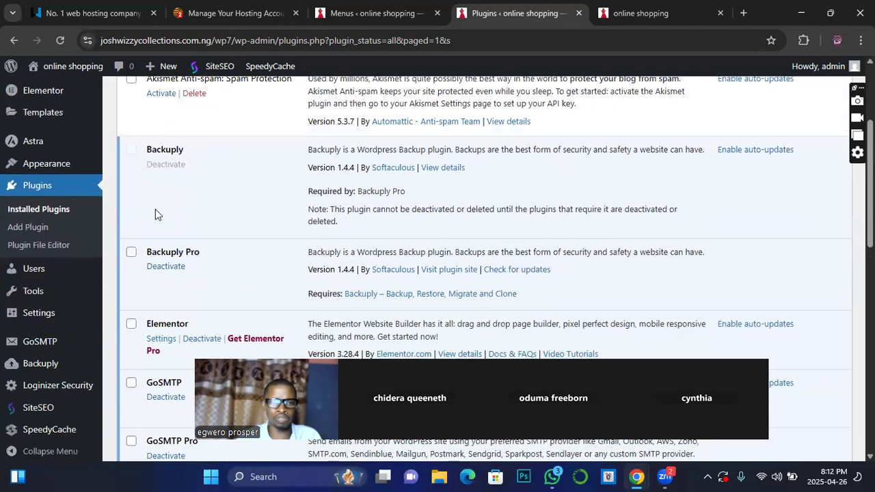
scroll(156, 209, "up", 2)
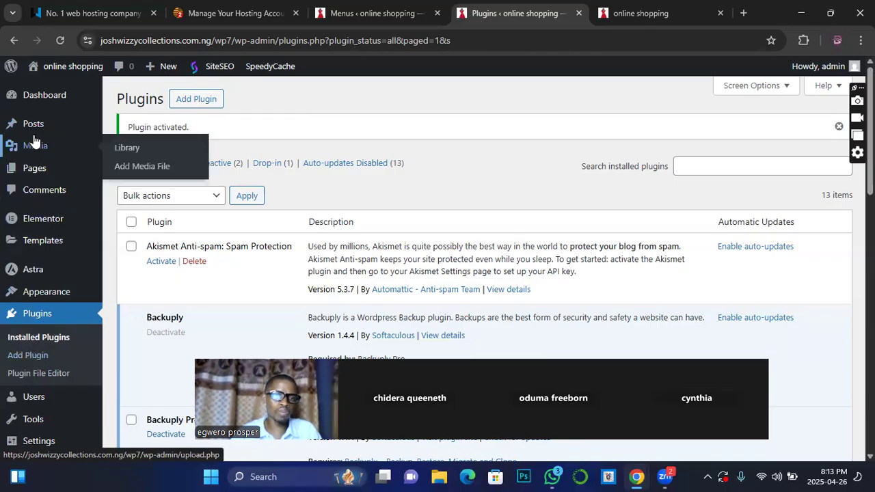
mouse_move(35, 124)
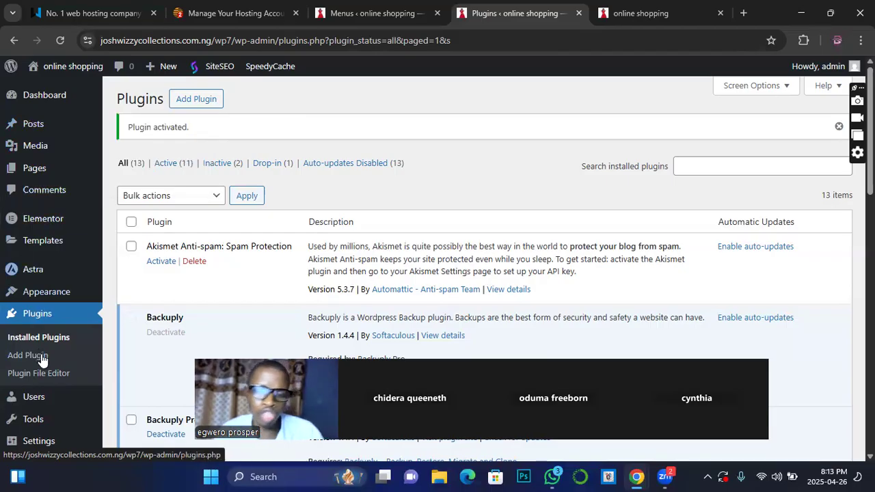
Deactivate all selectable plugins in the installed plugins list with one bulk action.
mouse_move(72, 253)
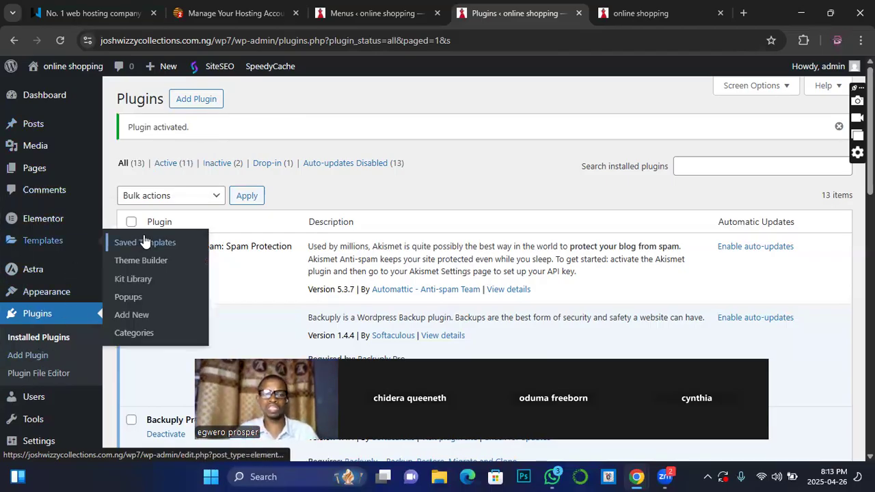
mouse_move(251, 283)
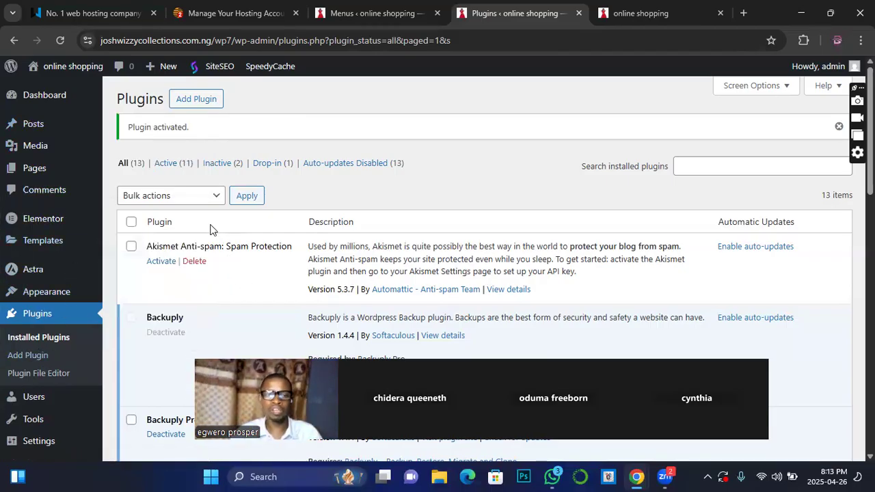
scroll(160, 297, "down", 1)
scroll(159, 297, "down", 3)
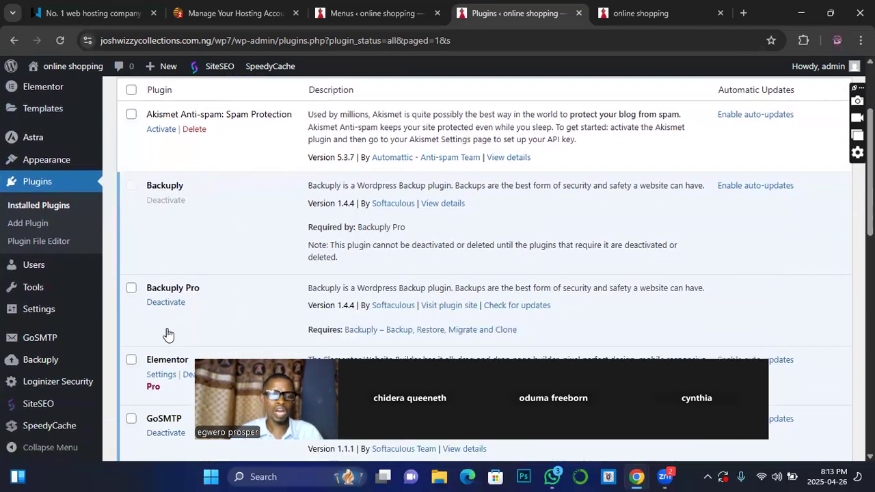
scroll(165, 351, "down", 3)
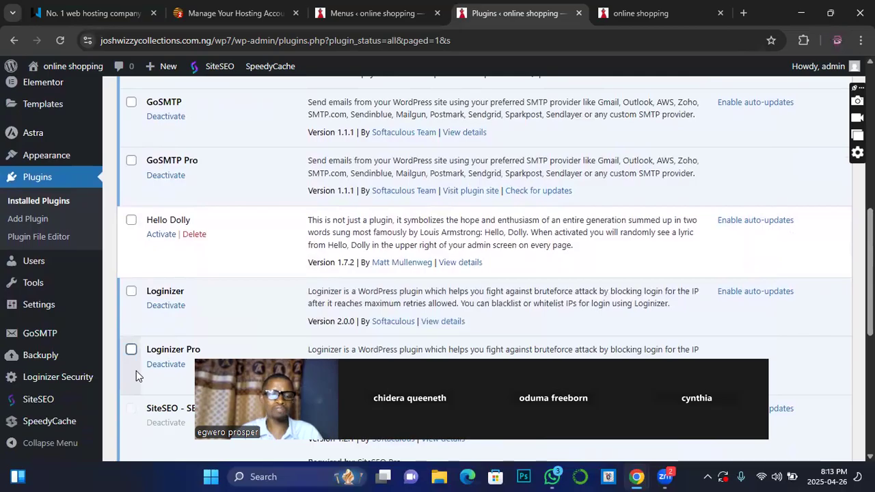
scroll(135, 357, "up", 4)
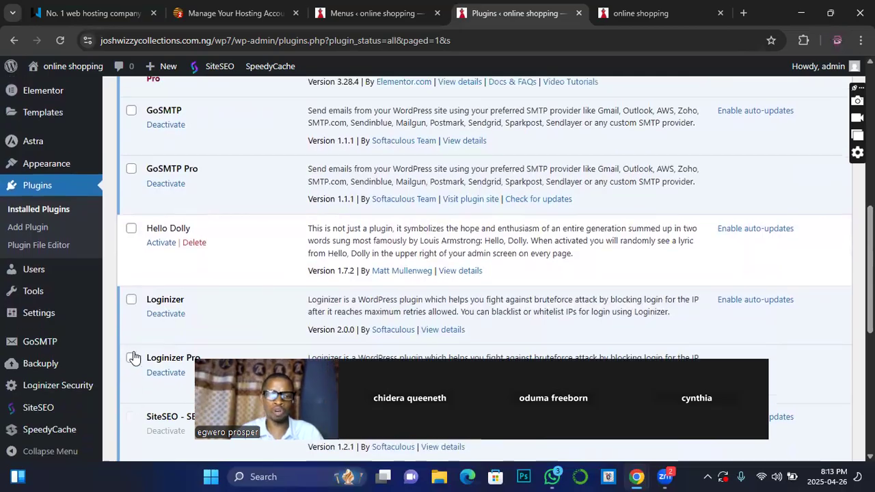
scroll(135, 357, "up", 2)
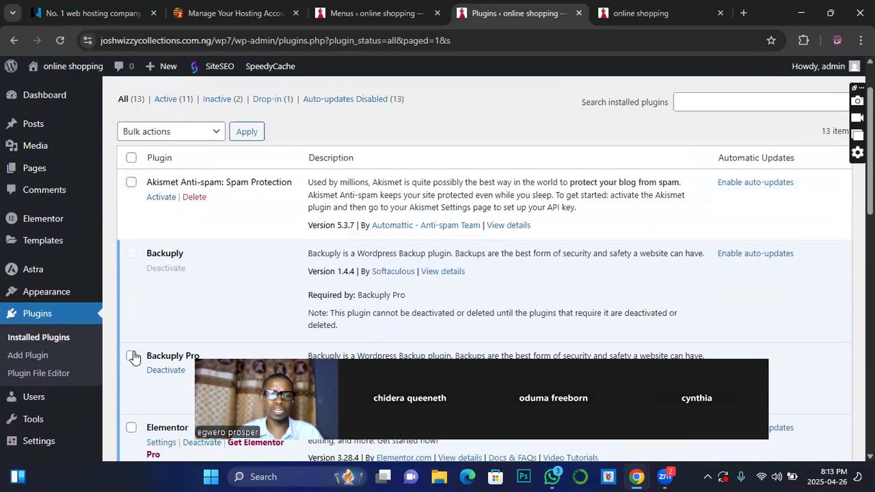
left_click(130, 159)
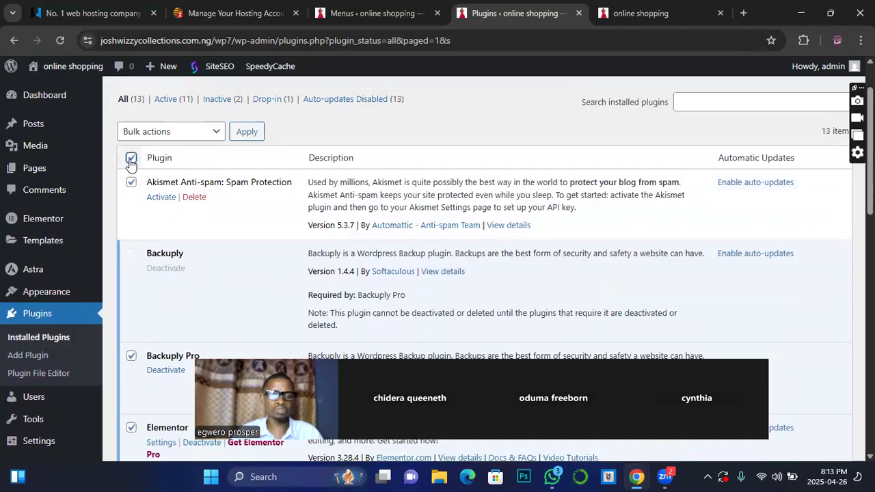
left_click(219, 131)
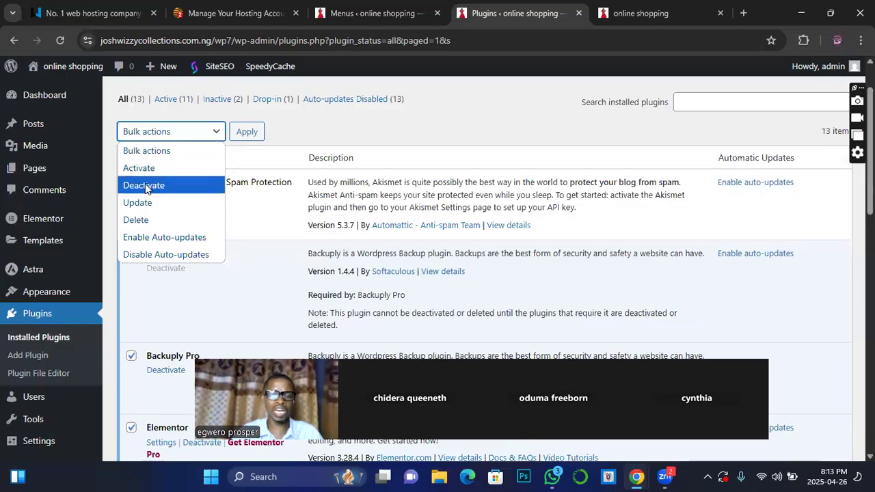
left_click(145, 186)
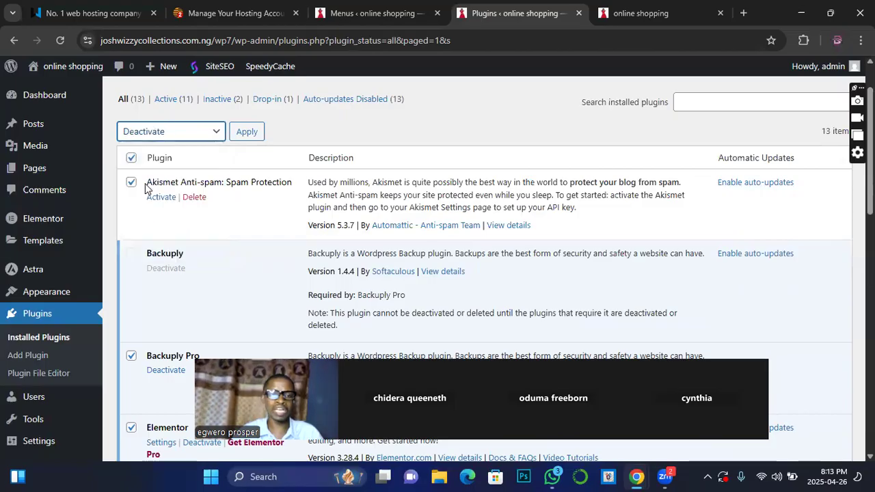
left_click(252, 138)
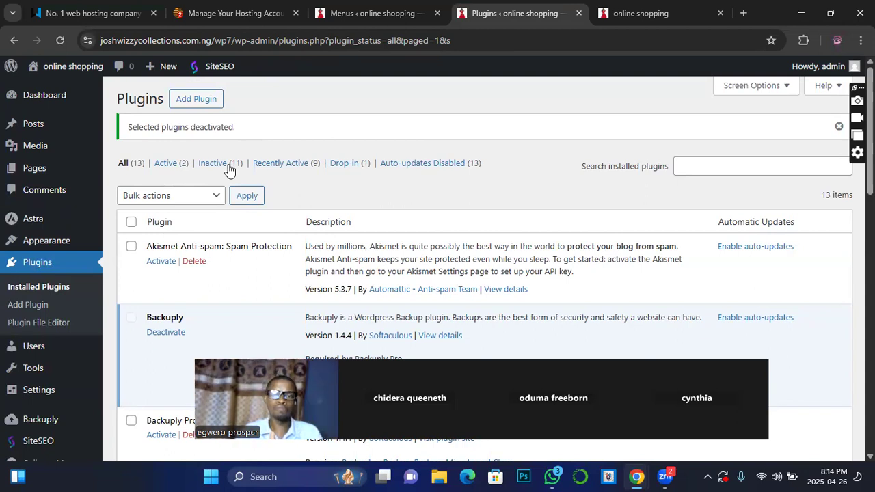
Activate all selectable plugins in the installed plugins list with one bulk action.
scroll(176, 308, "down", 1)
scroll(176, 308, "down", 2)
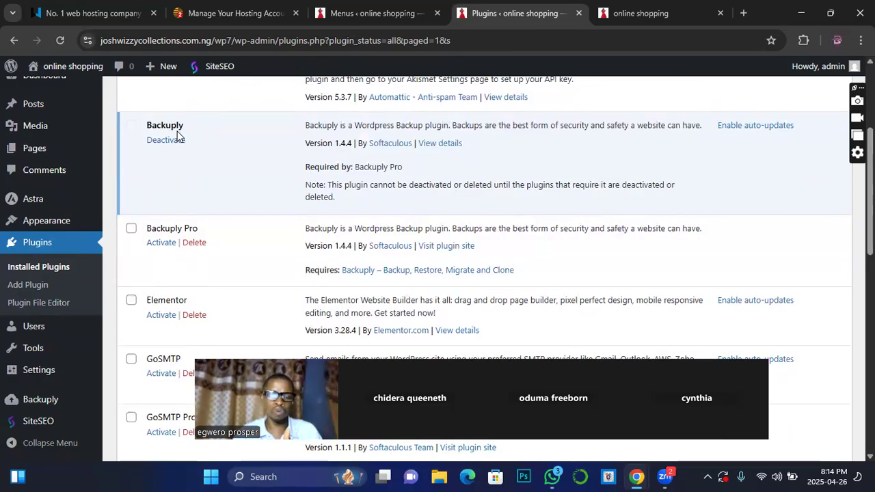
scroll(172, 147, "up", 1)
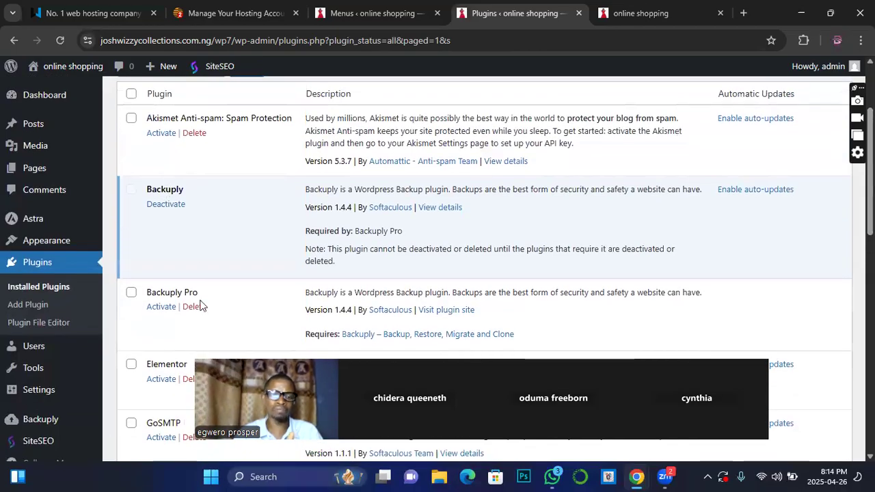
scroll(194, 283, "up", 2)
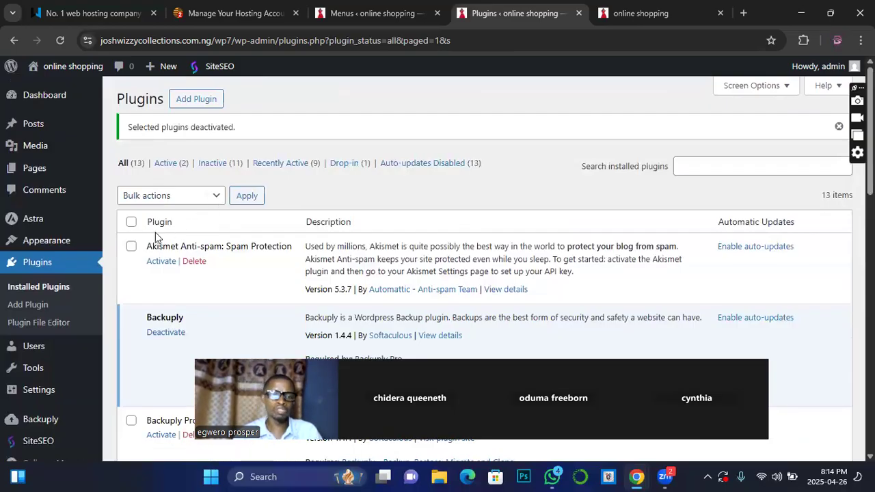
left_click(131, 222)
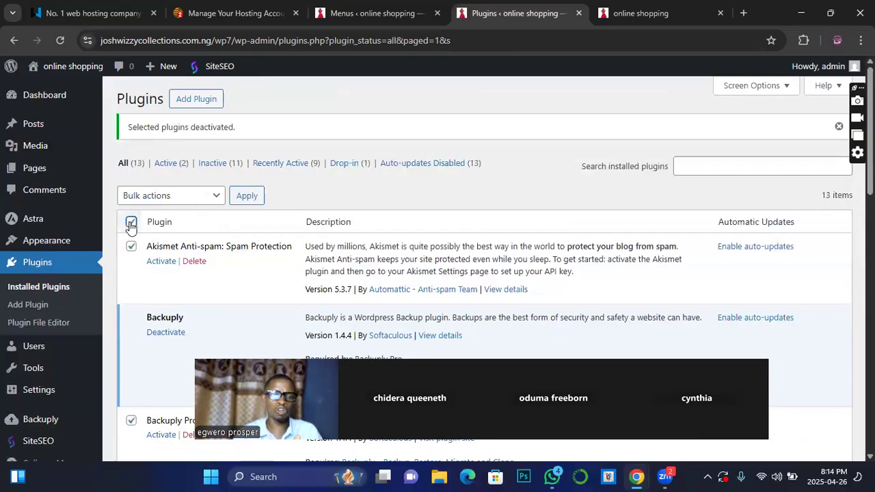
left_click(217, 199)
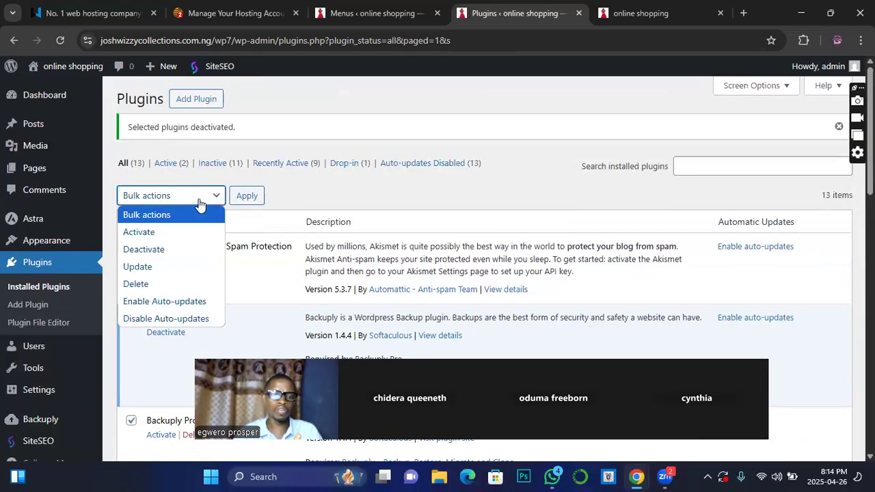
left_click(140, 233)
left_click(247, 197)
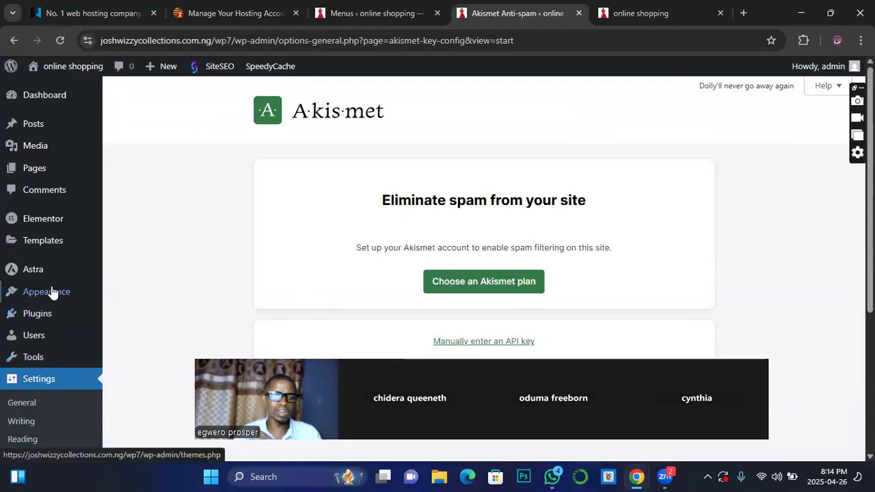
Go back from the Akismet setup page to the installed plugins list.
scroll(53, 293, "down", 4)
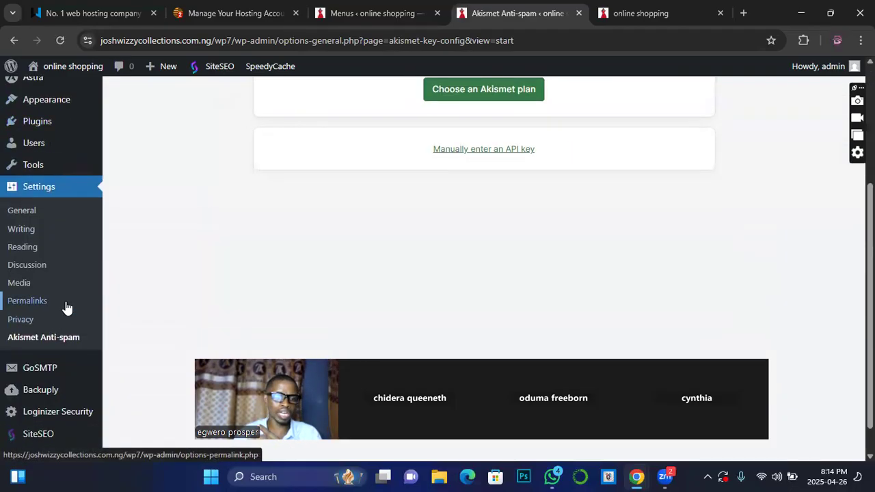
scroll(62, 316, "up", 3)
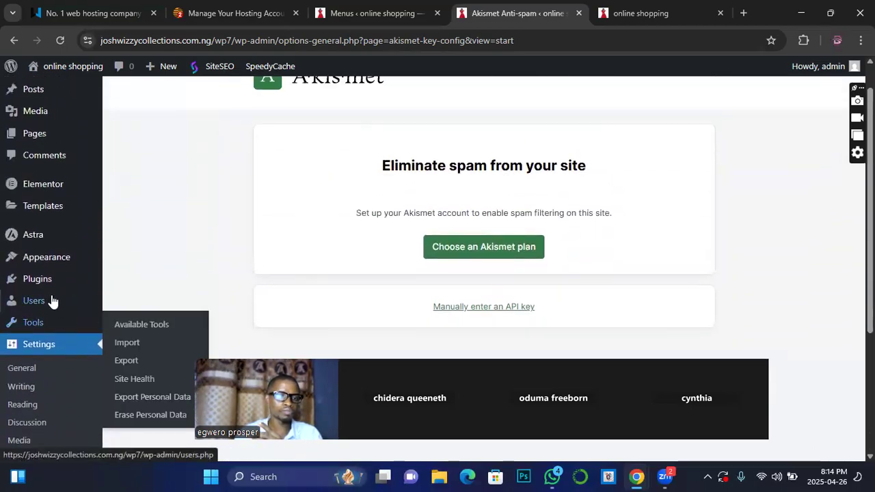
mouse_move(44, 283)
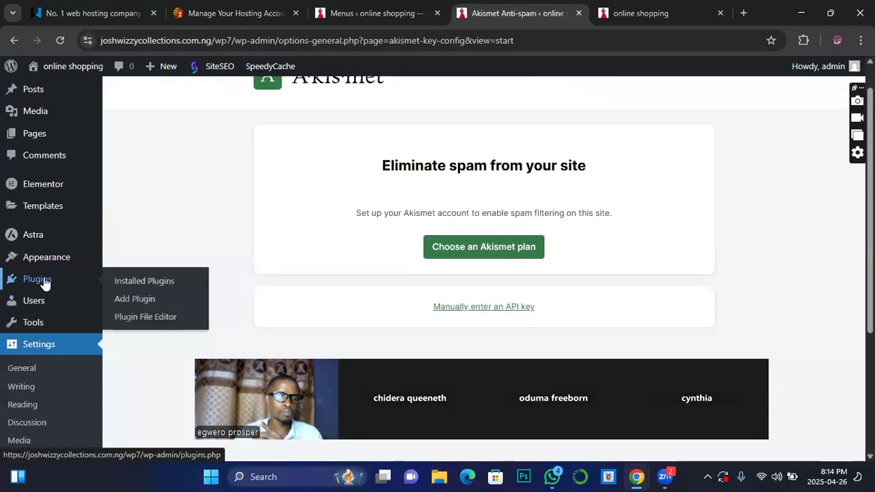
left_click(152, 287)
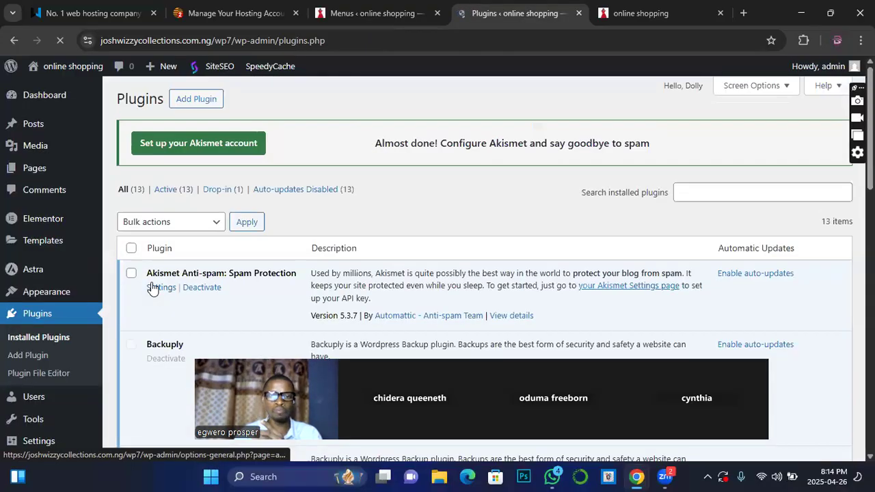
Open the Settings link of the Elementor plugin in a new browser tab and switch to that tab.
scroll(172, 307, "down", 3)
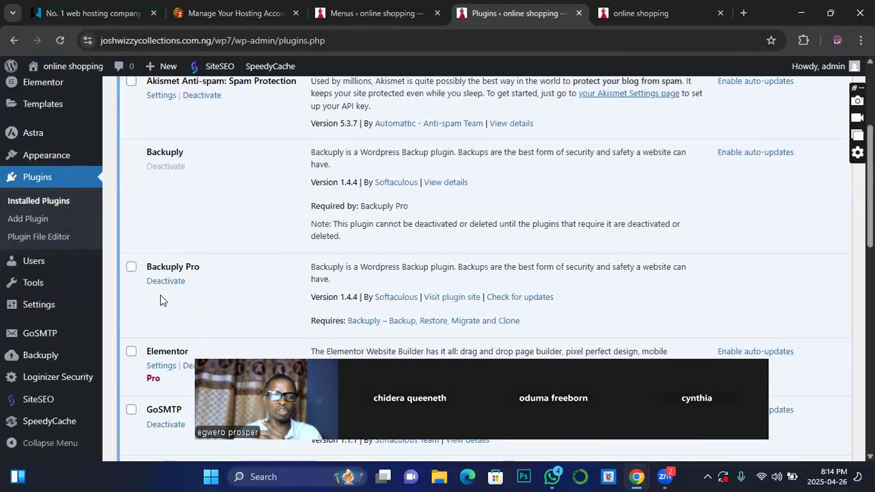
scroll(132, 340, "down", 1)
scroll(196, 341, "down", 1)
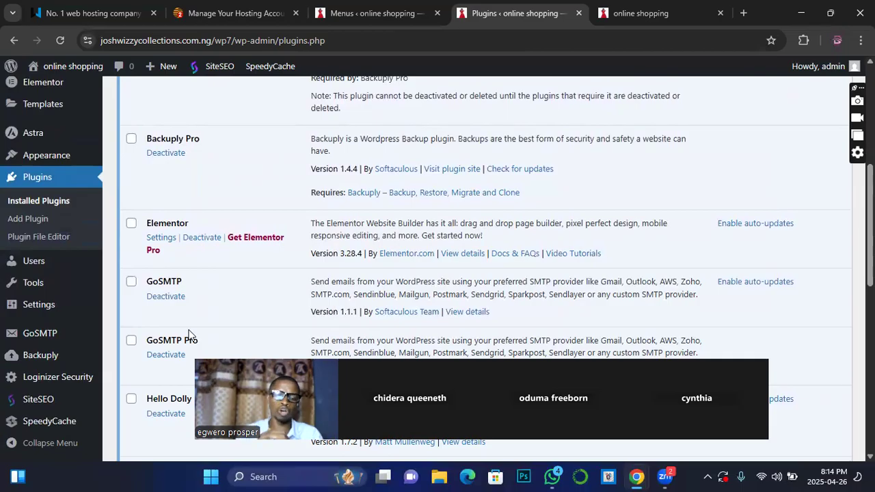
right_click(163, 242)
left_click(193, 254)
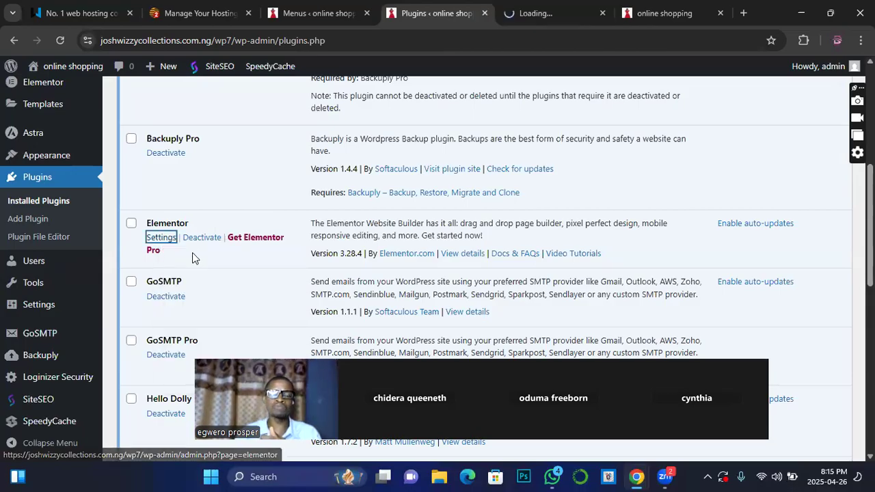
left_click(537, 12)
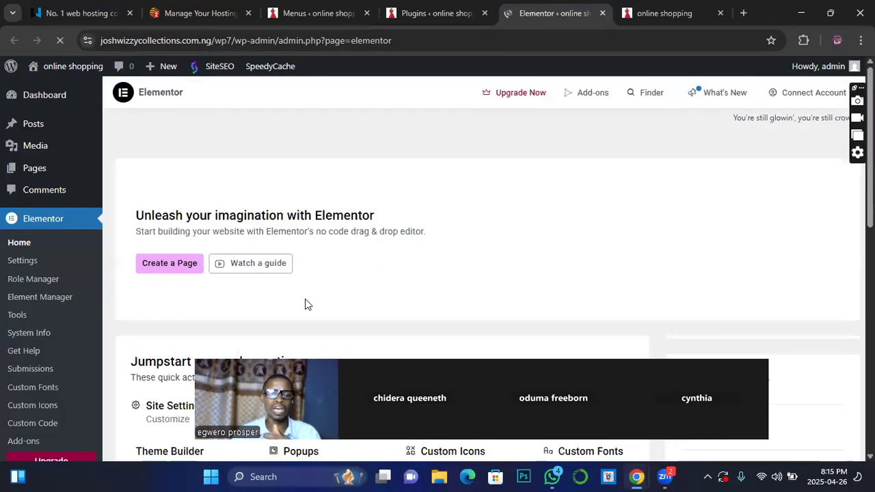
Examine Elementor's home page, including the web-creation quick actions, the design toolkit add-ons and the Pro upgrade offer.
scroll(307, 298, "down", 2)
scroll(311, 290, "down", 1)
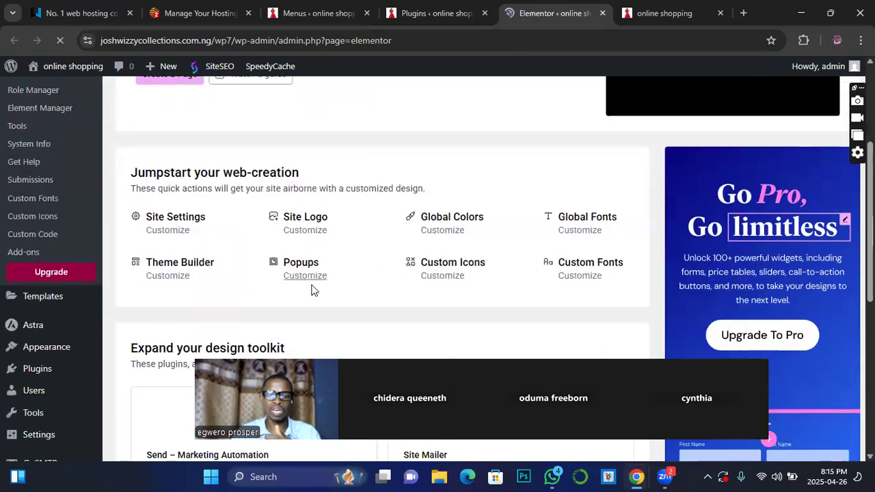
scroll(324, 290, "down", 1)
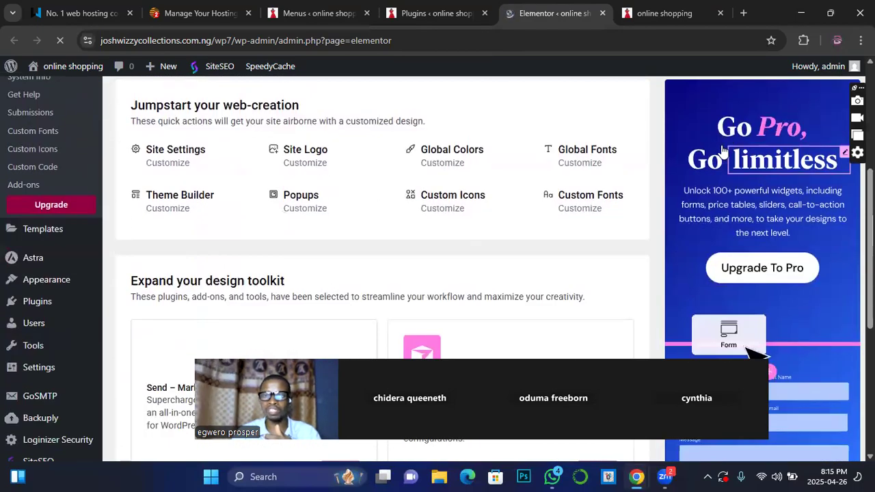
scroll(305, 283, "down", 3)
scroll(364, 291, "down", 2)
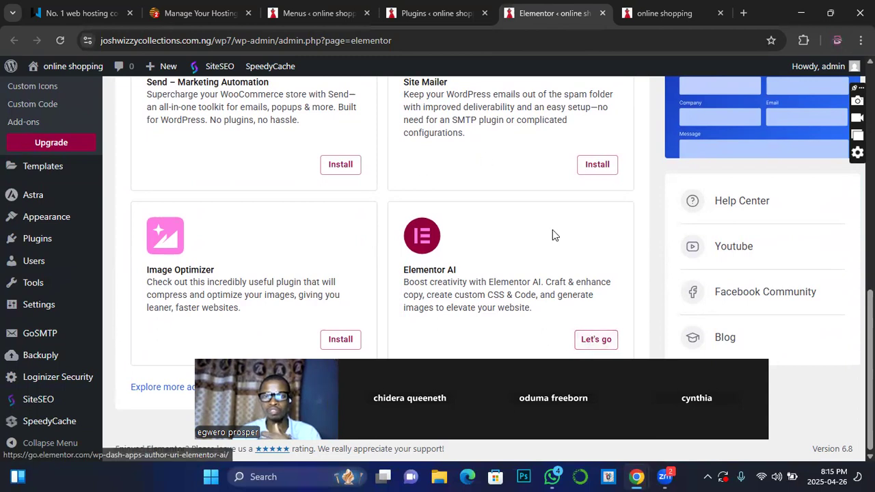
scroll(504, 242, "up", 1)
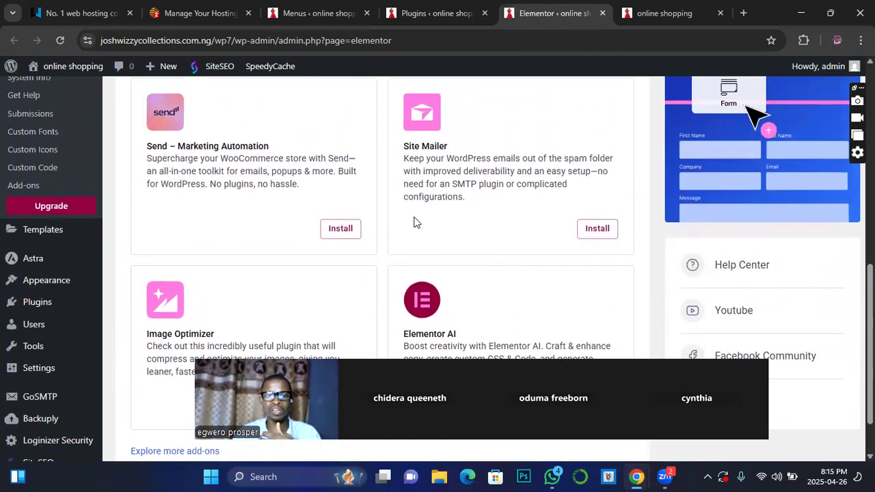
scroll(414, 222, "up", 2)
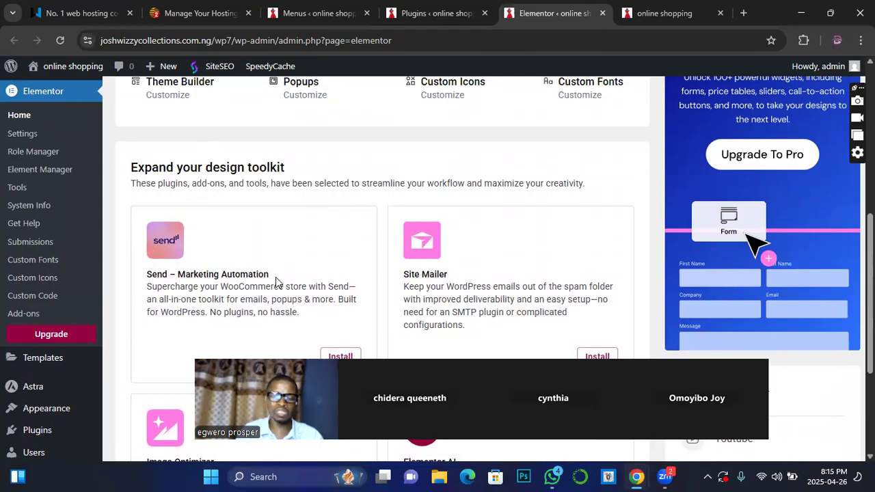
scroll(346, 266, "down", 1)
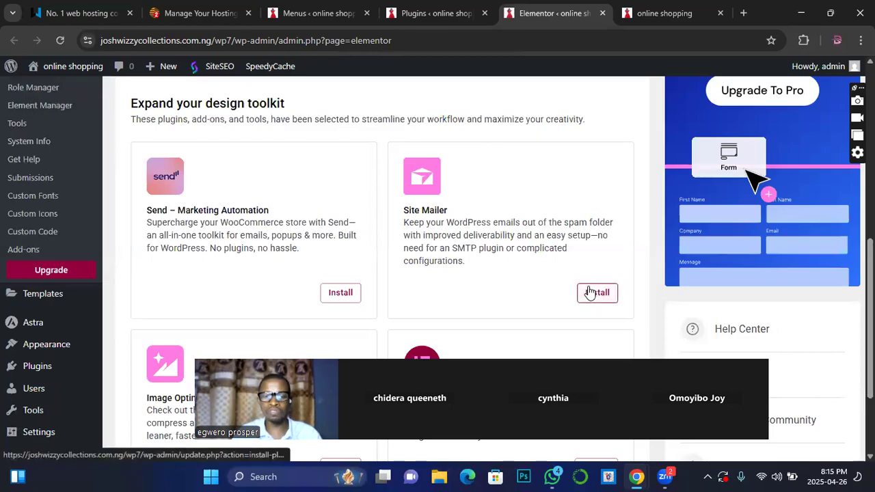
scroll(567, 293, "up", 1)
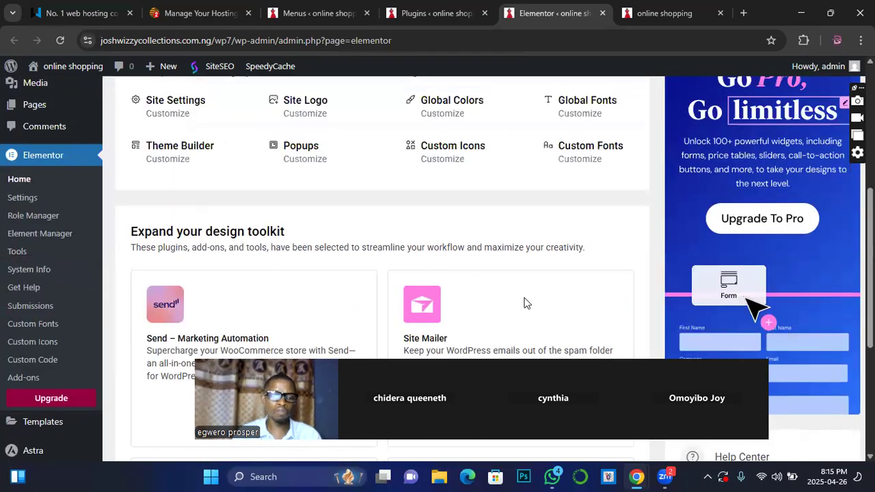
scroll(249, 314, "up", 3)
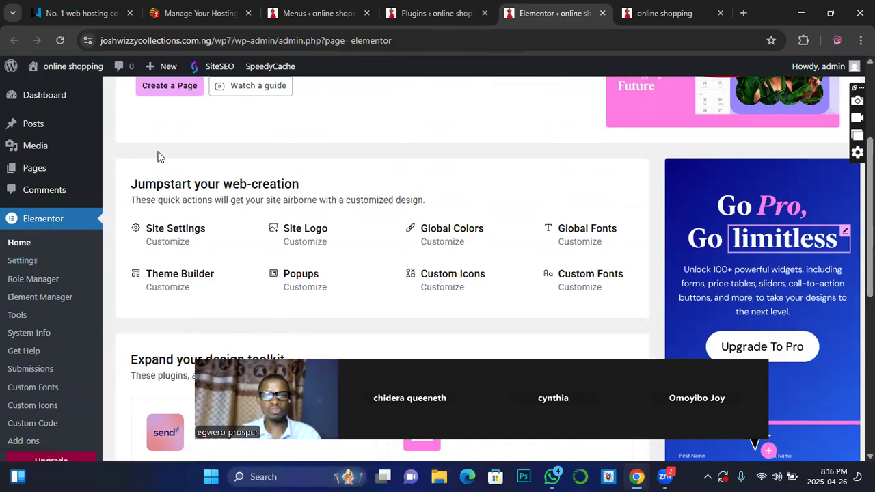
Reload the online shopping site's front page in its own browser tab and return to the installed plugins tab.
left_click(655, 13)
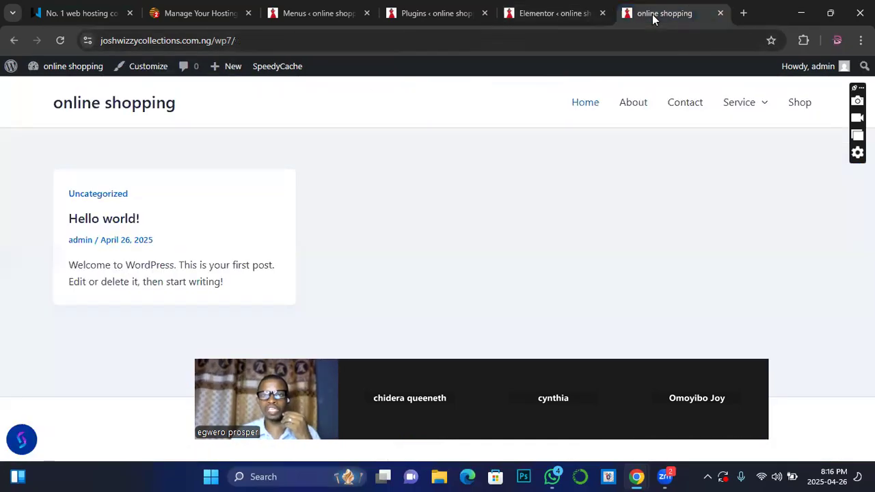
left_click(62, 41)
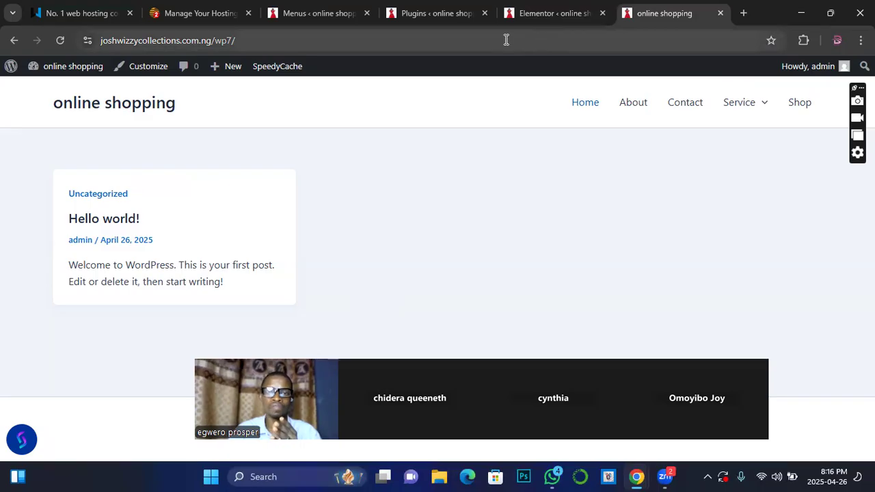
left_click(422, 16)
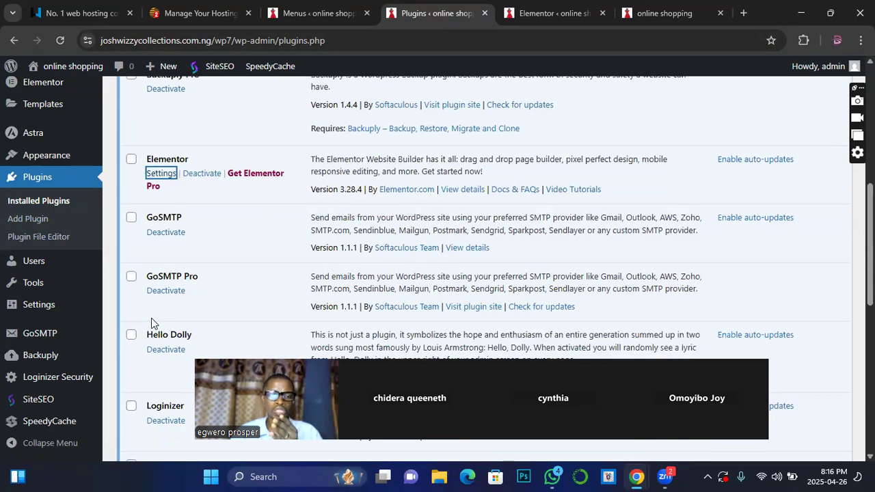
Leave the installed plugins and open the list of all pages of the online shopping site.
scroll(151, 318, "up", 1)
scroll(152, 322, "up", 1)
scroll(151, 323, "up", 3)
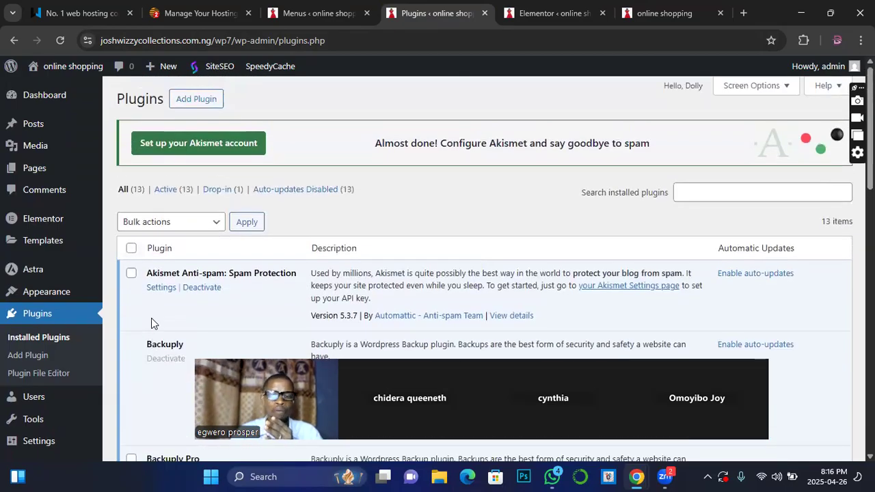
mouse_move(43, 170)
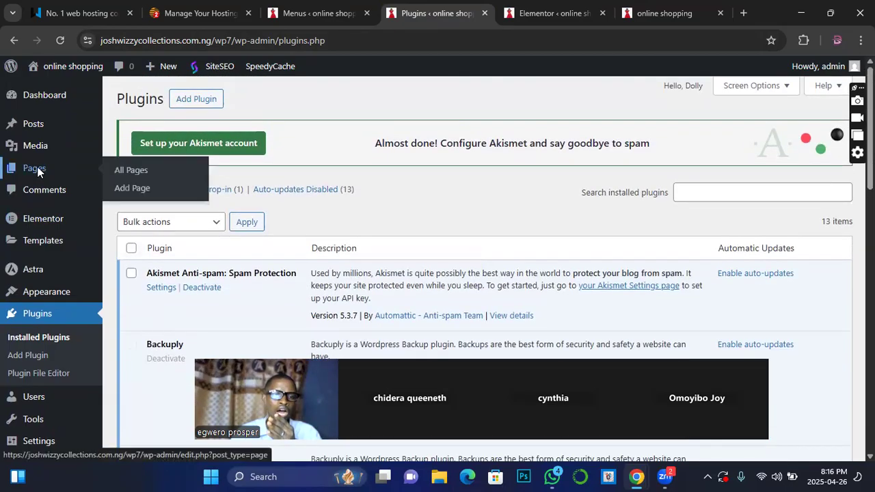
left_click(138, 176)
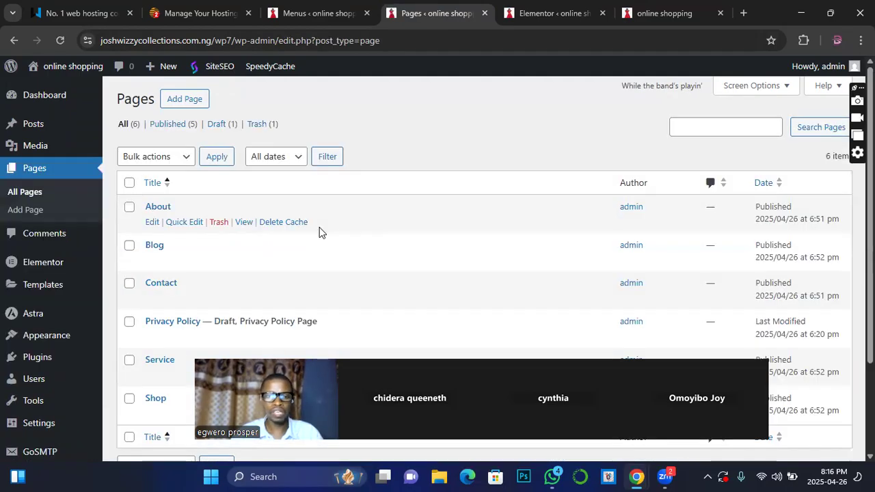
Examine the pages list, from About and Blog through Contact, Privacy Policy and Service to Shop.
scroll(311, 232, "down", 1)
scroll(294, 243, "up", 1)
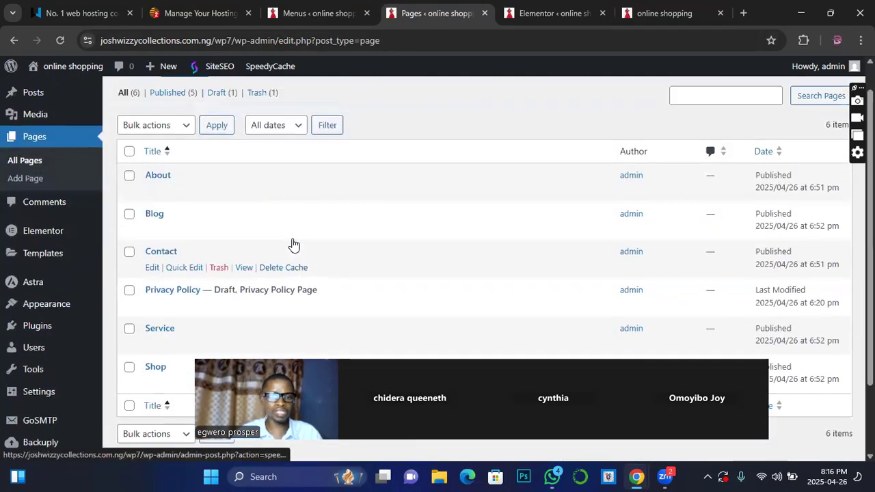
scroll(287, 246, "up", 1)
scroll(233, 260, "down", 2)
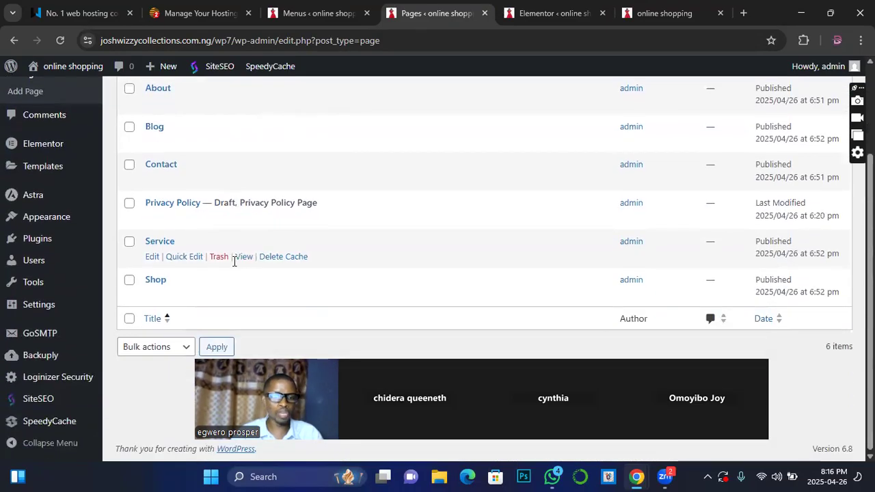
scroll(190, 250, "up", 2)
scroll(198, 263, "down", 2)
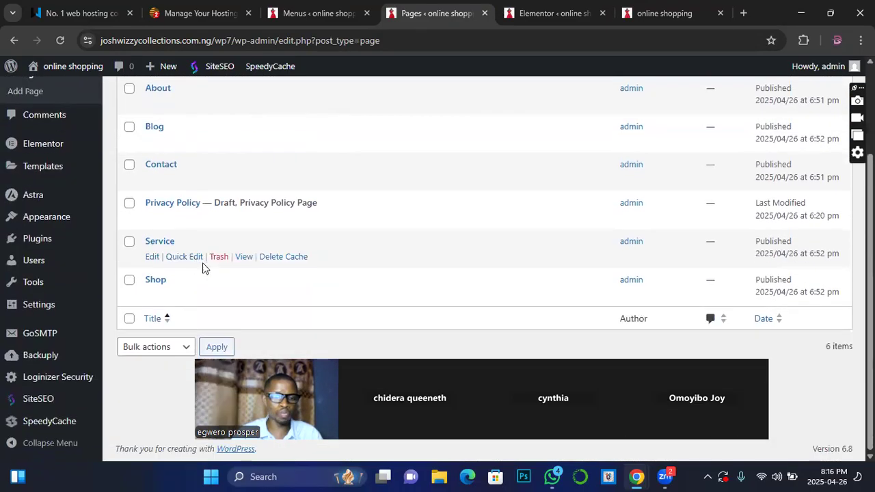
scroll(219, 279, "up", 1)
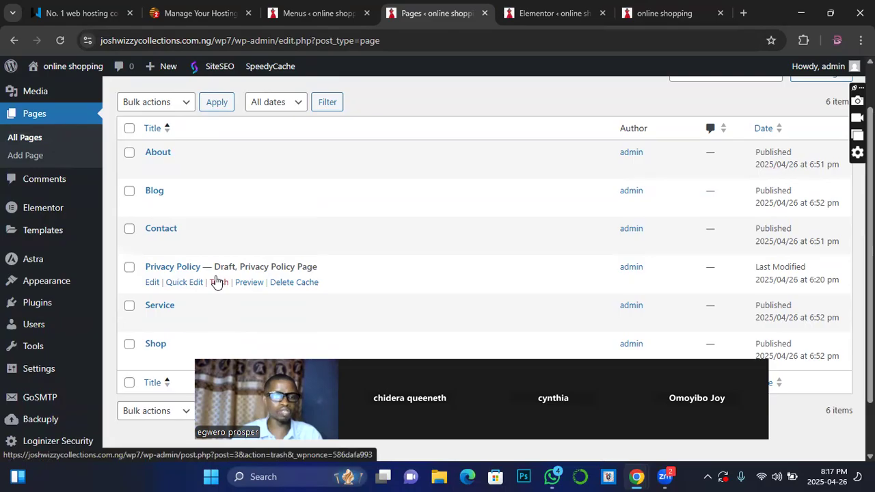
scroll(216, 280, "up", 1)
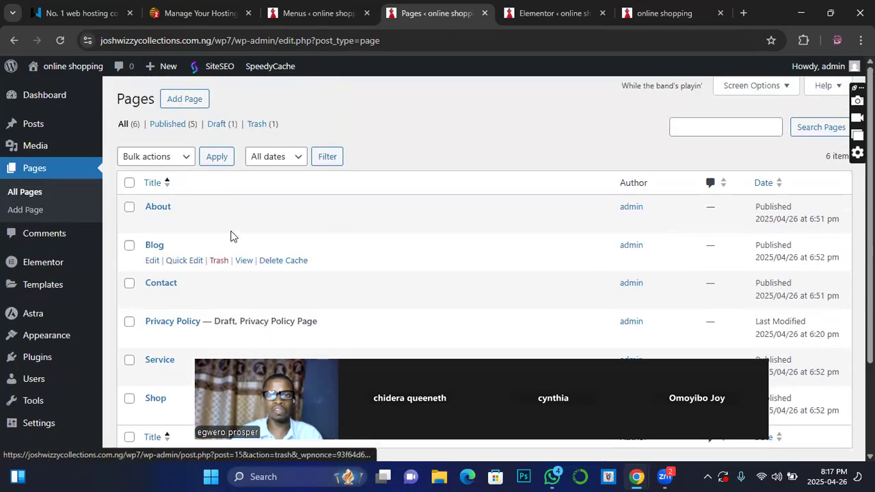
Switch to the live site's browser tab and view its Home and About pages, ending on Home.
left_click(649, 17)
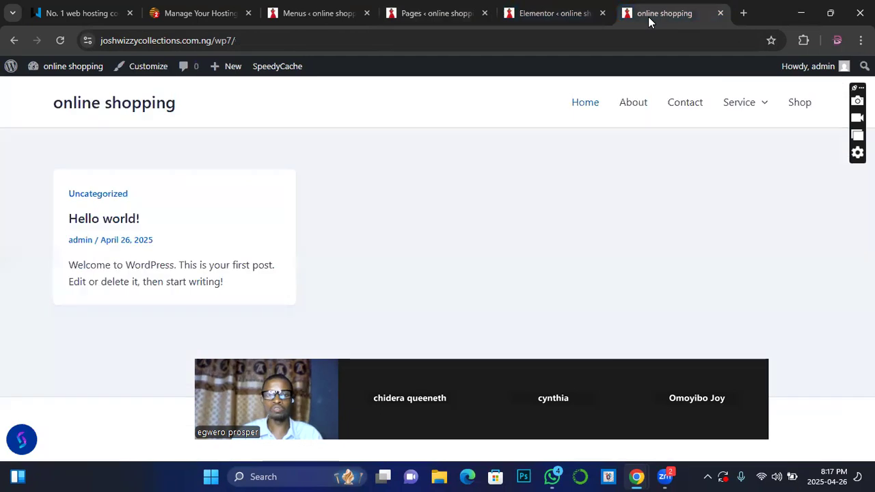
left_click(586, 104)
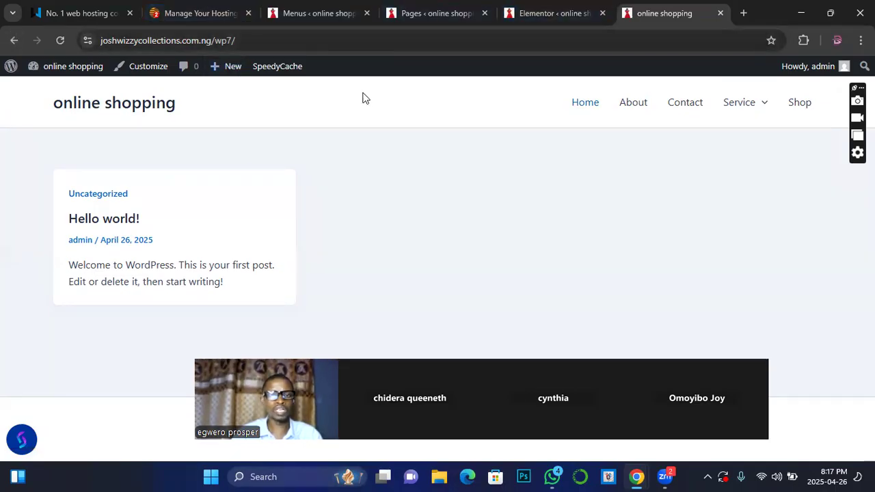
left_click(632, 107)
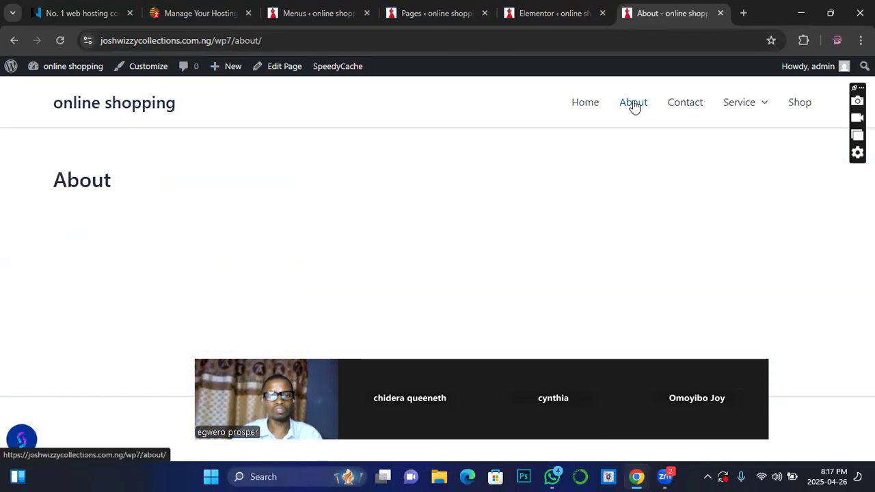
left_click(585, 103)
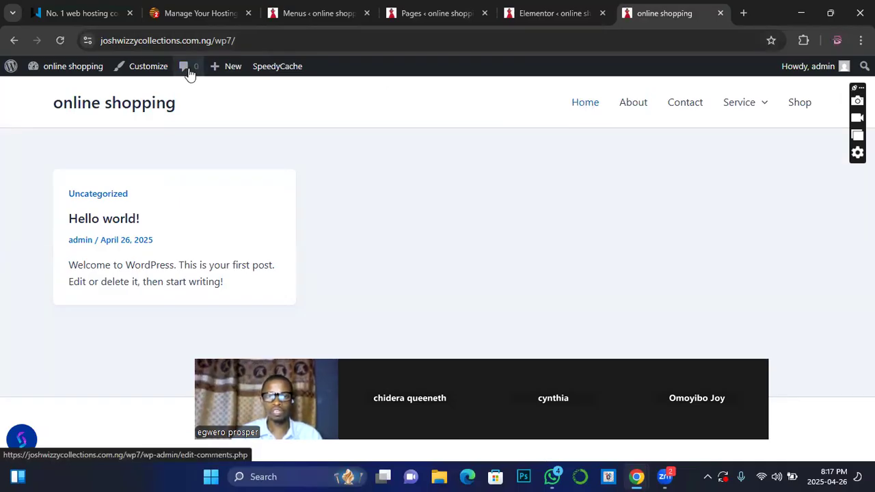
mouse_move(230, 74)
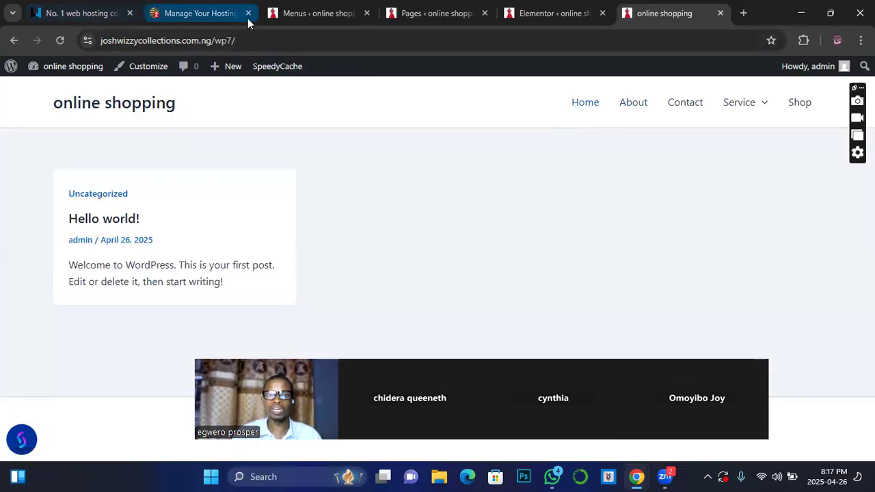
Switch to the Menus browser tab and choose main (Primary Menu) as the menu to edit.
left_click(312, 17)
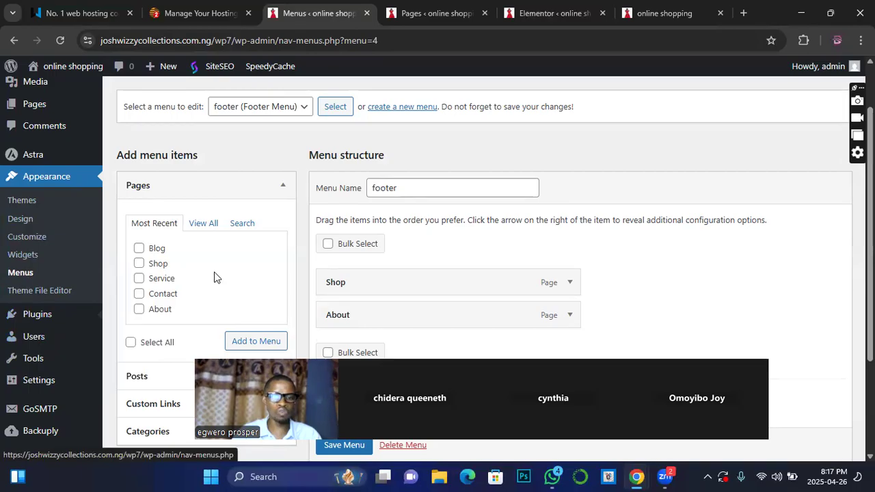
scroll(265, 266, "down", 1)
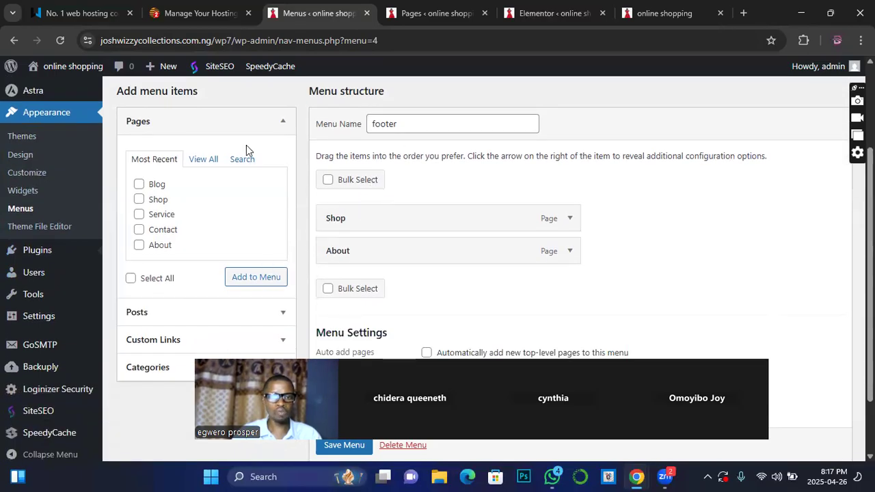
scroll(246, 146, "up", 2)
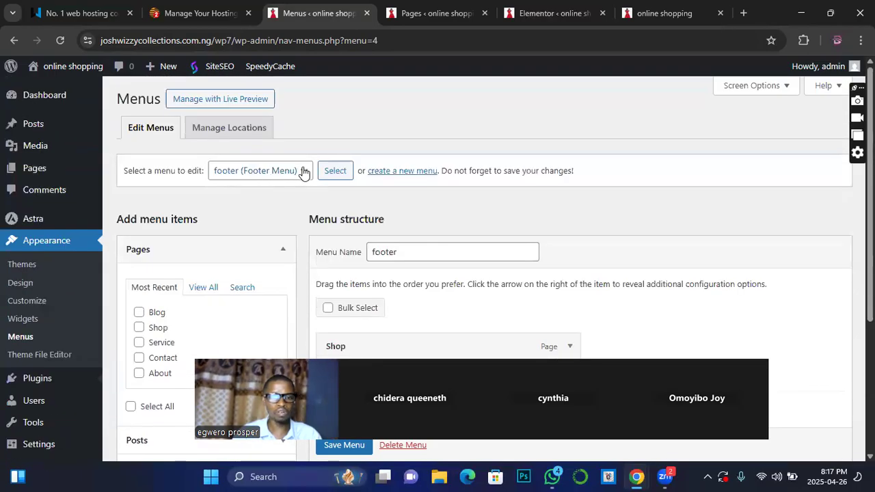
left_click(304, 173)
left_click(252, 205)
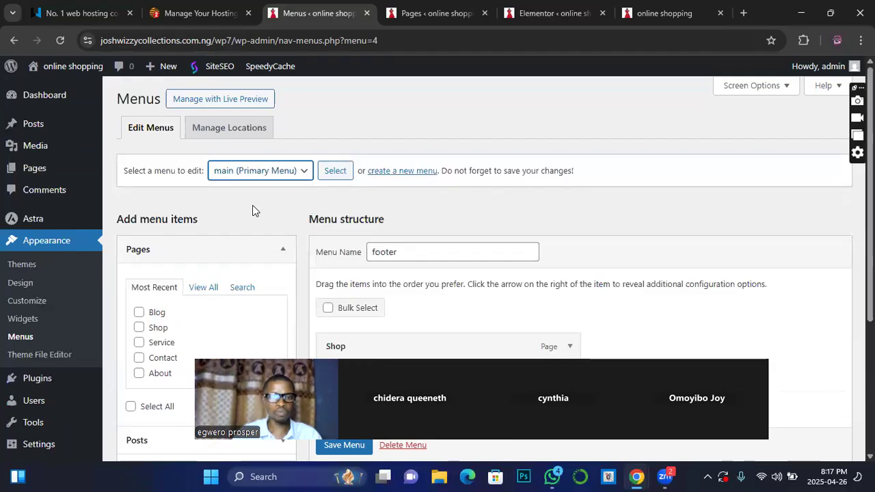
Change the footer menu's display location from Footer Menu to Primary Menu and save the menu.
scroll(321, 282, "down", 3)
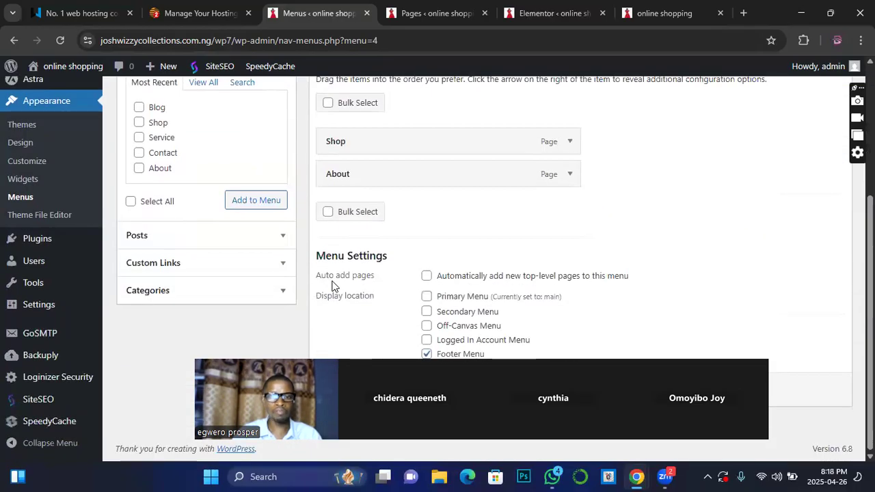
scroll(333, 285, "up", 2)
scroll(356, 278, "down", 1)
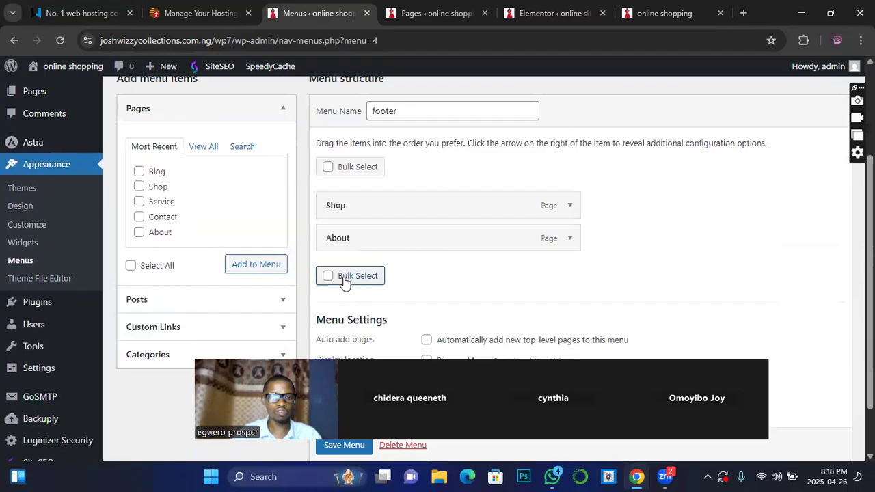
scroll(344, 280, "down", 1)
scroll(290, 272, "up", 1)
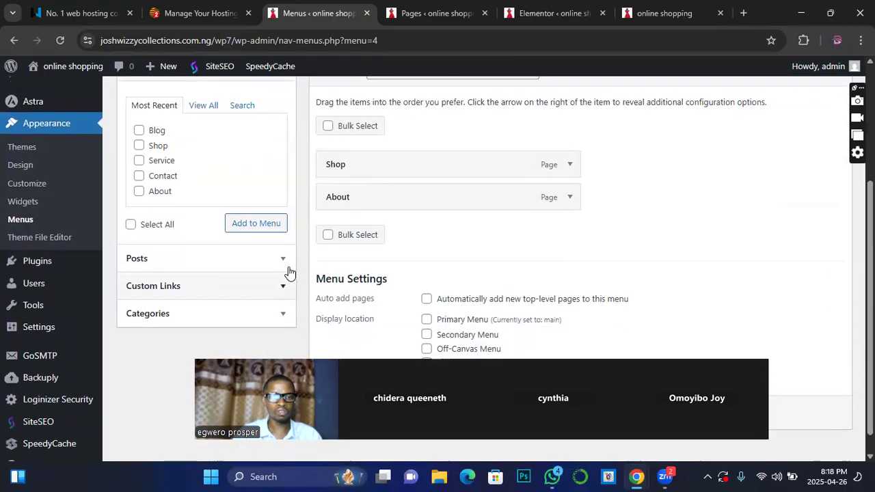
scroll(289, 272, "up", 2)
scroll(313, 276, "down", 3)
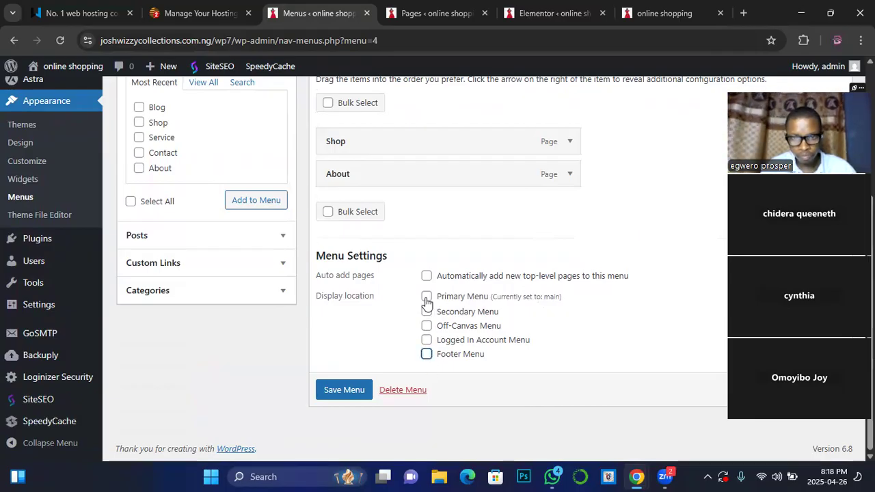
left_click(426, 296)
left_click(344, 392)
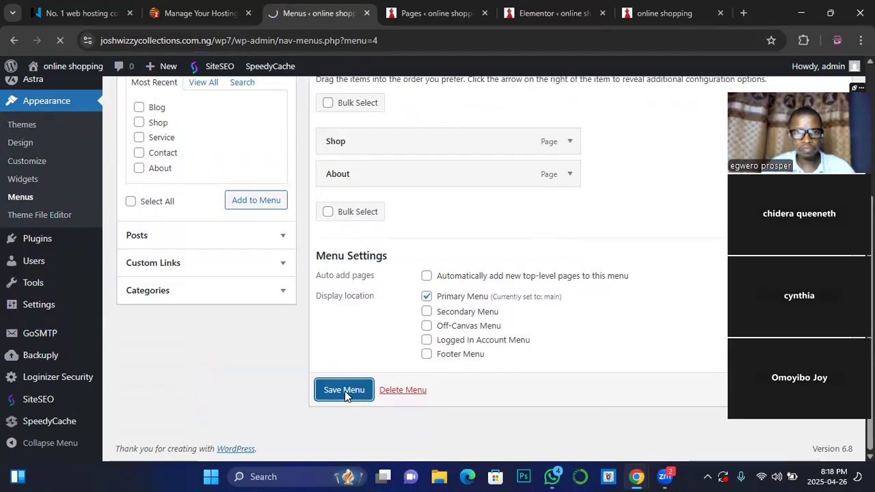
Choose main as the menu to edit and save the menu with Primary Menu as display location.
scroll(369, 328, "down", 3)
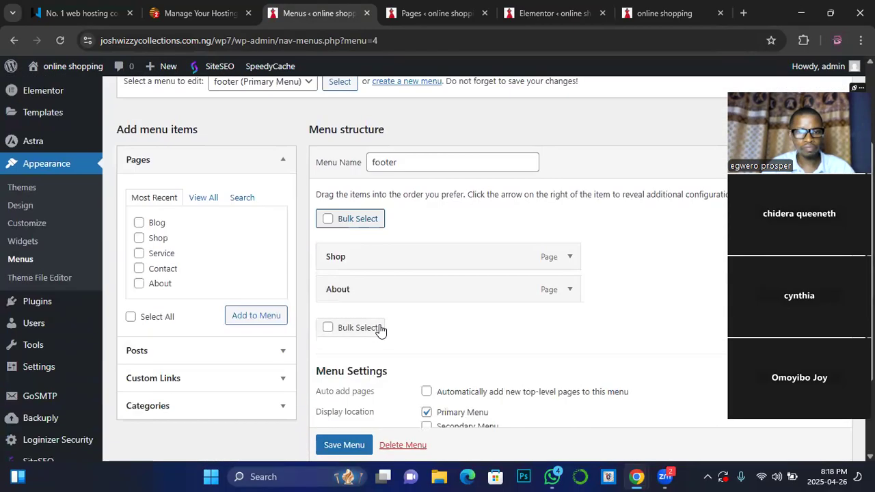
scroll(381, 328, "up", 2)
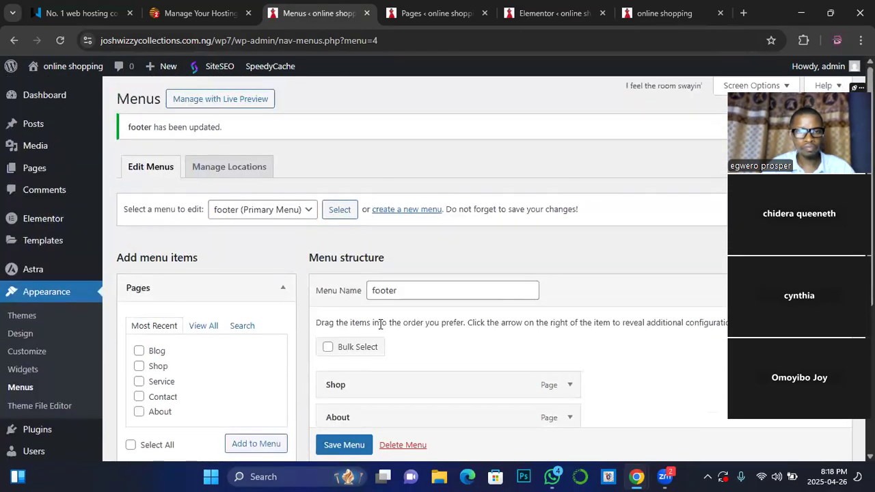
left_click(310, 213)
left_click(235, 243)
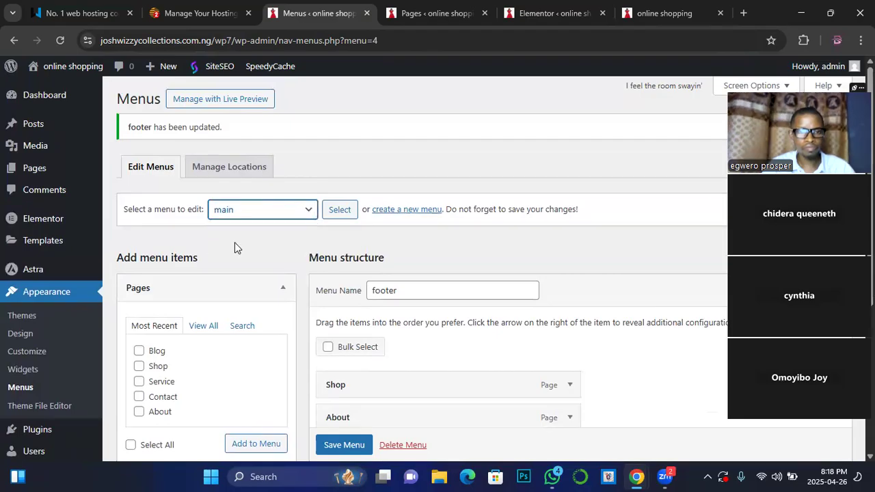
scroll(385, 381, "down", 3)
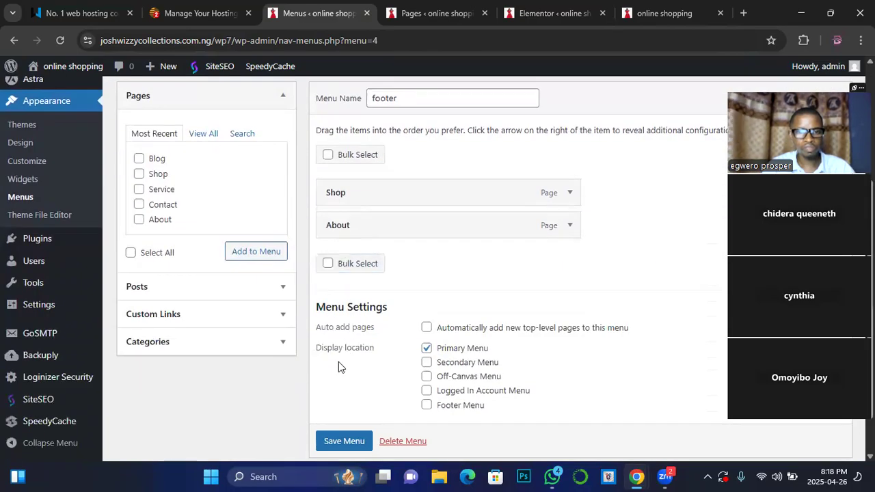
scroll(345, 429, "down", 1)
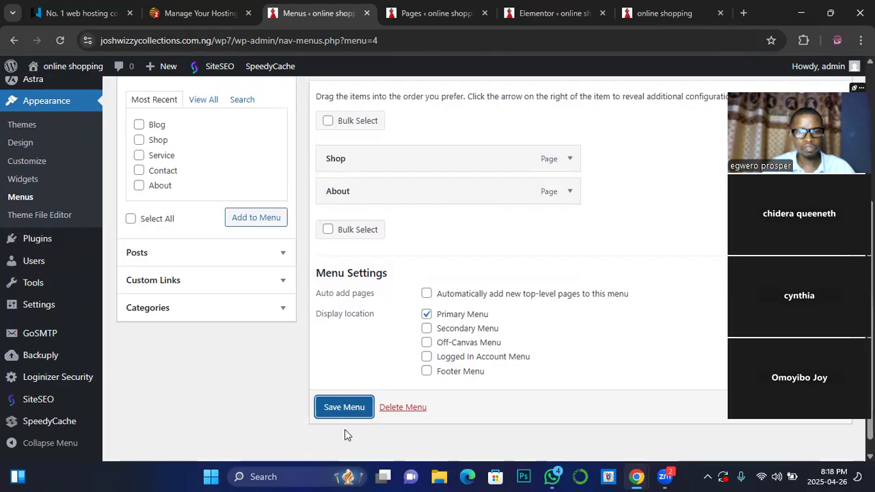
left_click(342, 408)
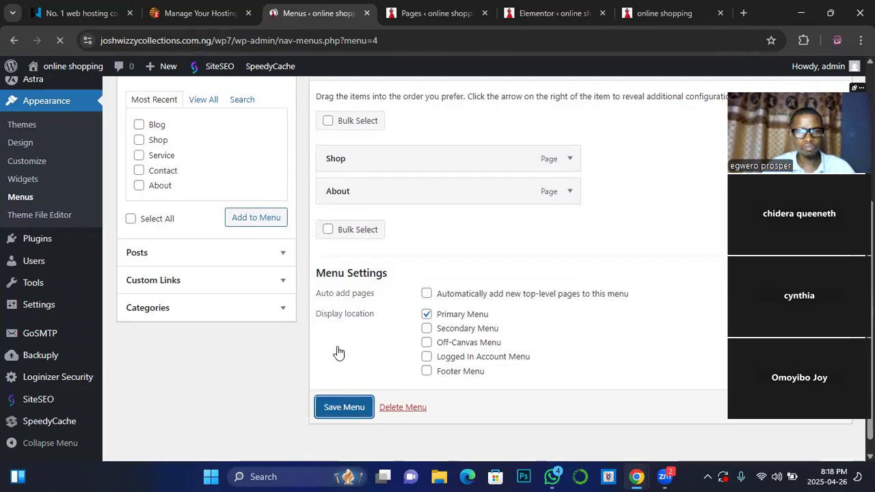
Clear the Primary Menu display location of the footer menu and save the menu.
scroll(380, 363, "down", 2)
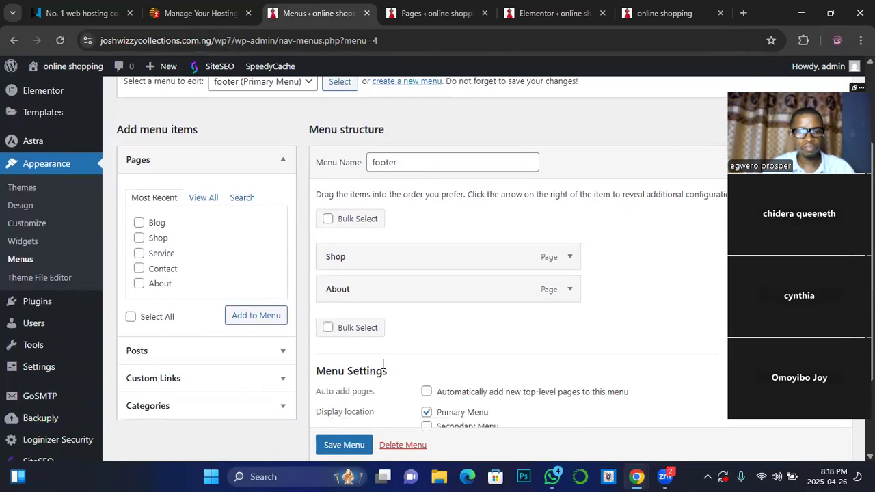
scroll(382, 369, "up", 2)
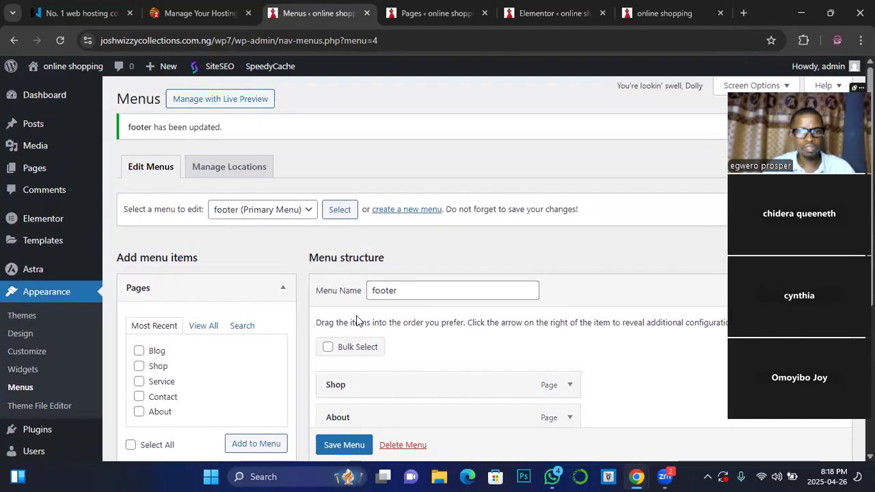
scroll(356, 321, "down", 4)
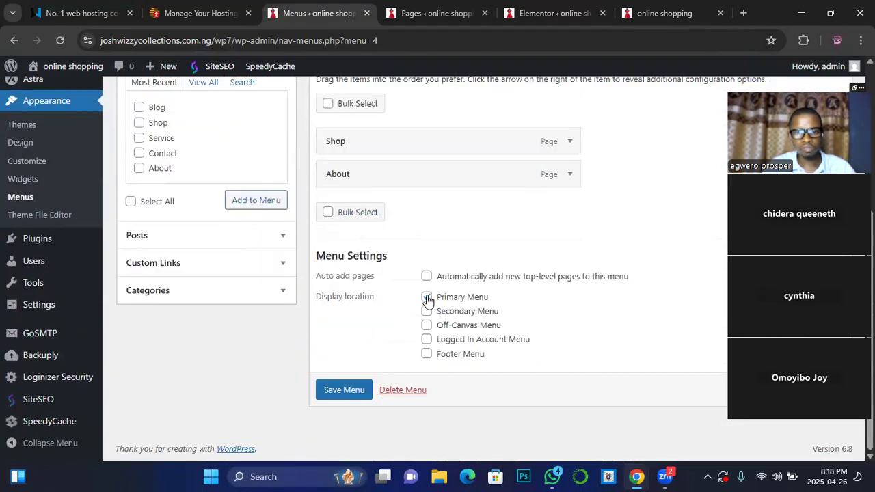
left_click(345, 390)
scroll(383, 363, "down", 2)
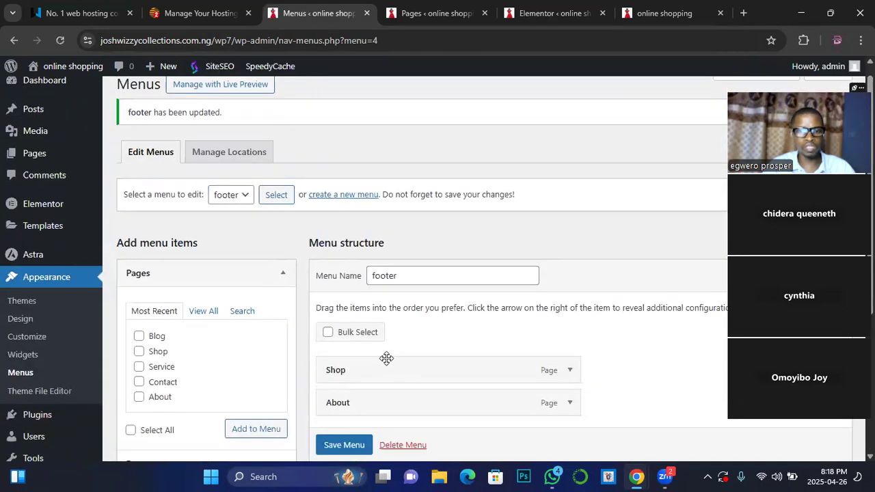
Try to switch the menu being edited from footer to main and save the menu.
scroll(287, 293, "up", 1)
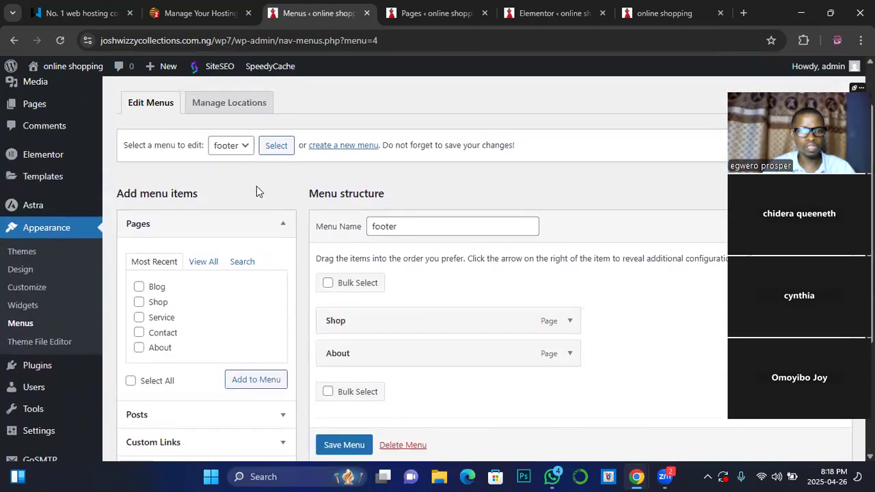
left_click(244, 148)
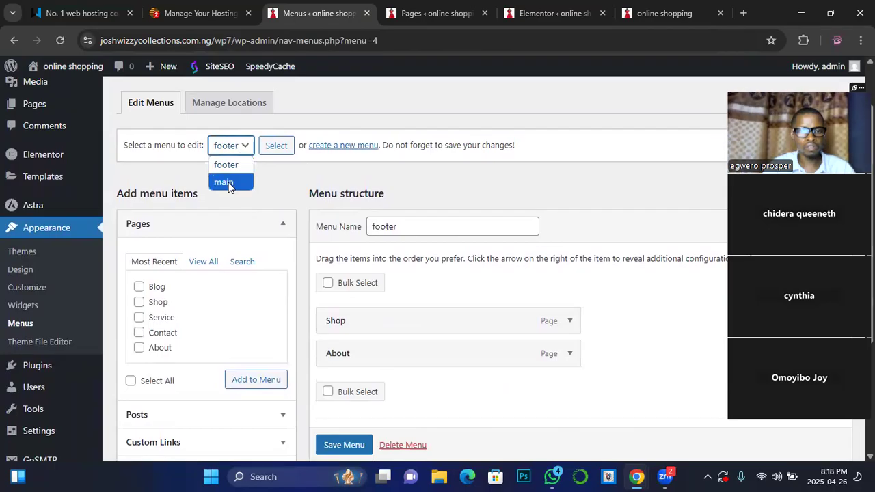
left_click(229, 181)
scroll(352, 374, "down", 1)
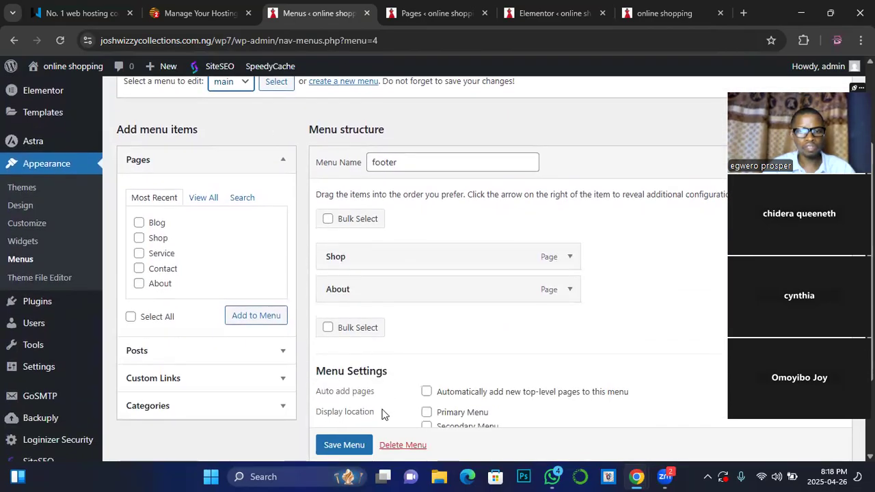
scroll(354, 444, "down", 1)
left_click(344, 445)
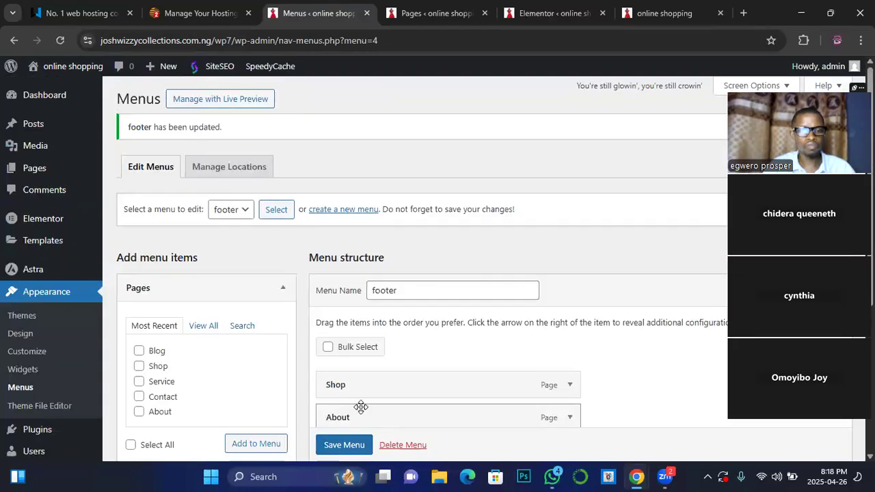
Assign the footer menu to the Primary Menu display location and save it.
scroll(361, 410, "down", 3)
scroll(365, 402, "down", 1)
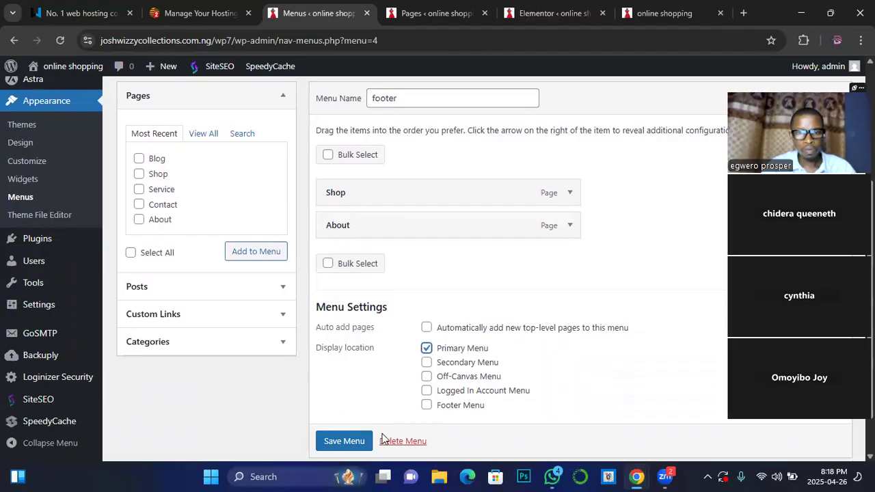
left_click(353, 442)
scroll(352, 445, "down", 1)
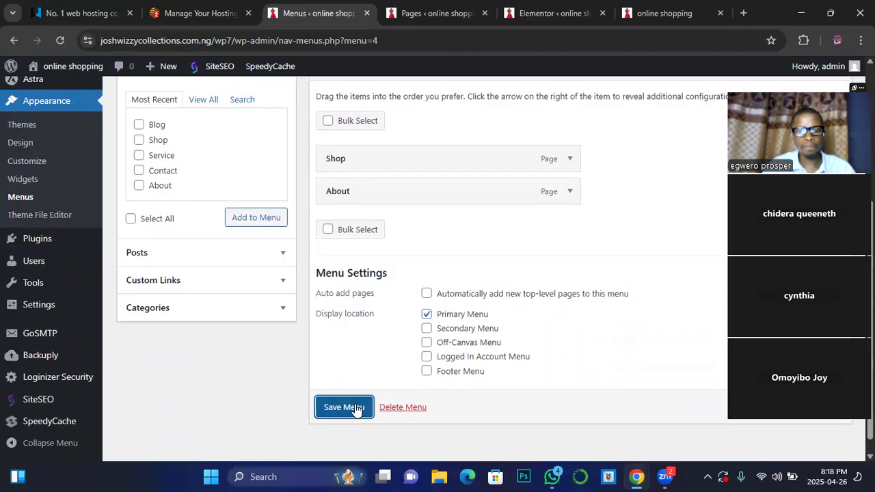
left_click(355, 408)
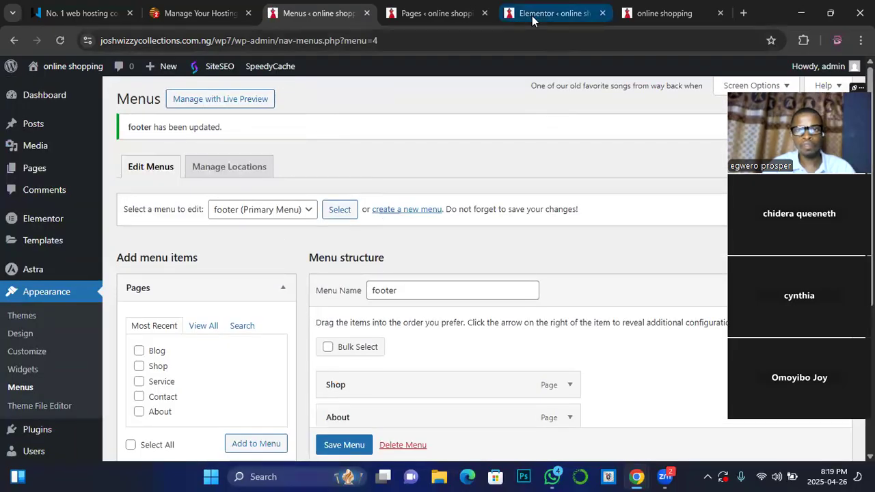
Switch to the online shopping site's browser tab and reload the front page to check its header menu.
left_click(550, 13)
left_click(432, 15)
left_click(653, 13)
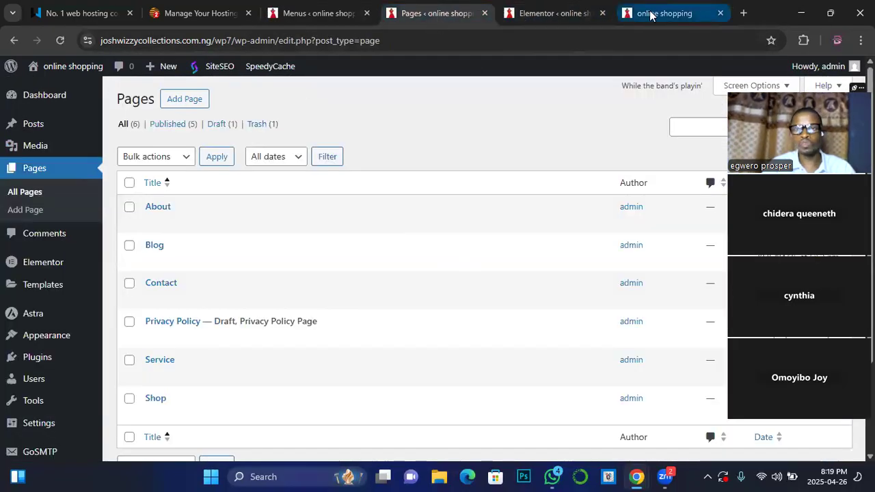
left_click(61, 40)
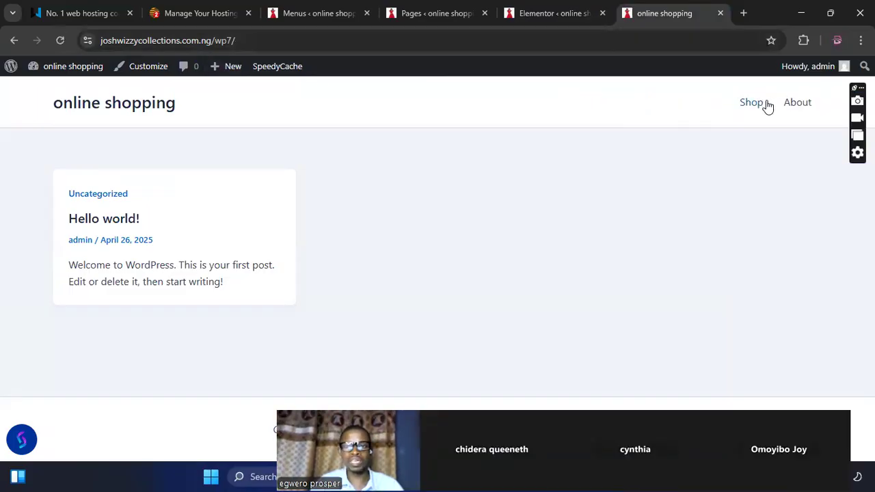
Close the Go54 hosting browser tab and load the main menu for editing.
left_click(197, 19)
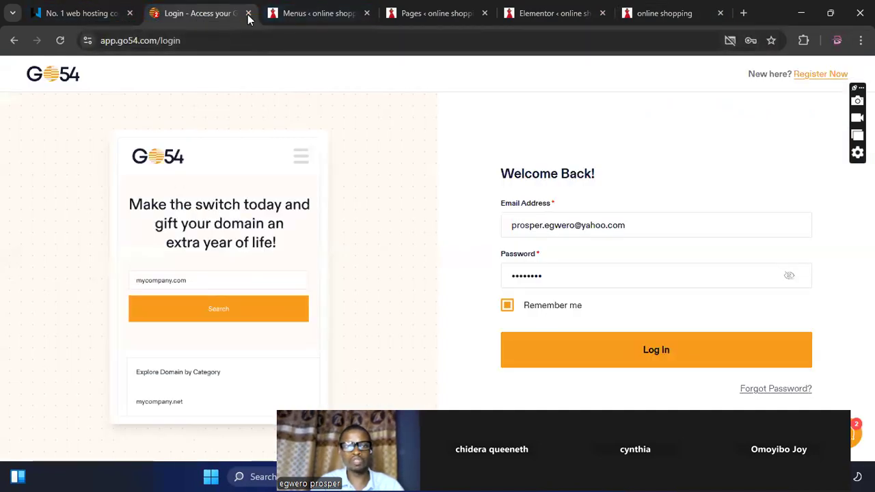
left_click(250, 14)
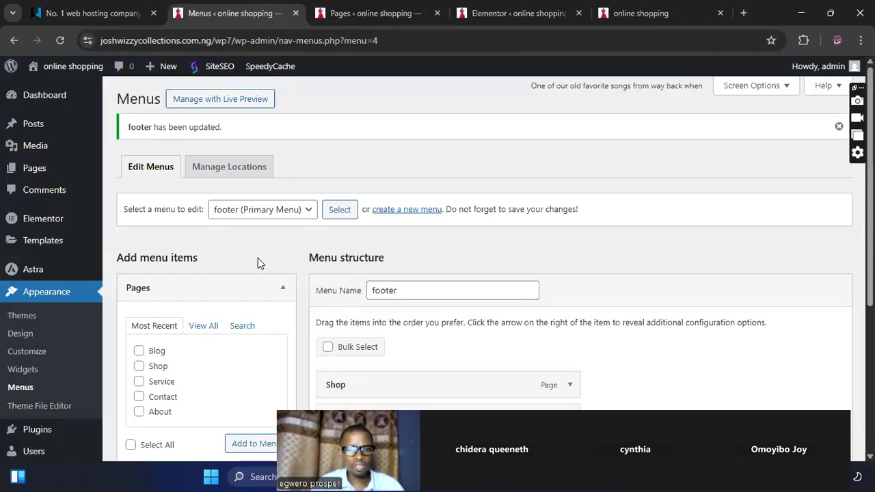
left_click(400, 291)
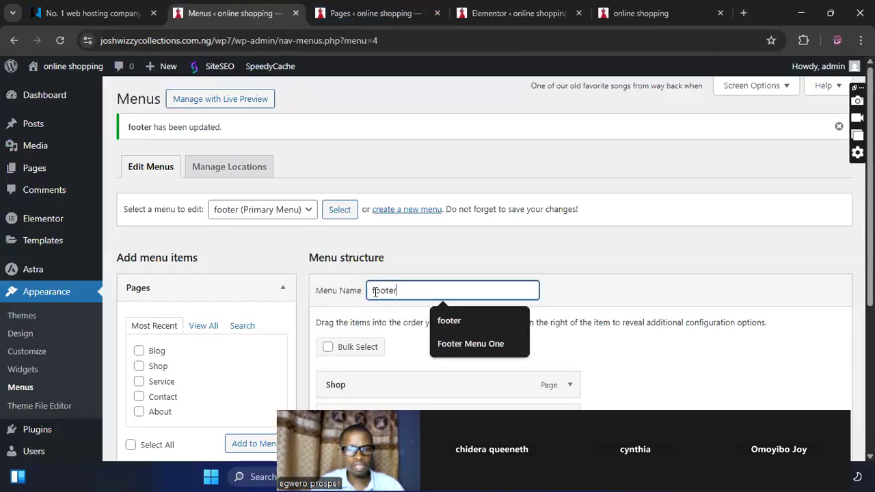
left_click(311, 212)
left_click(231, 243)
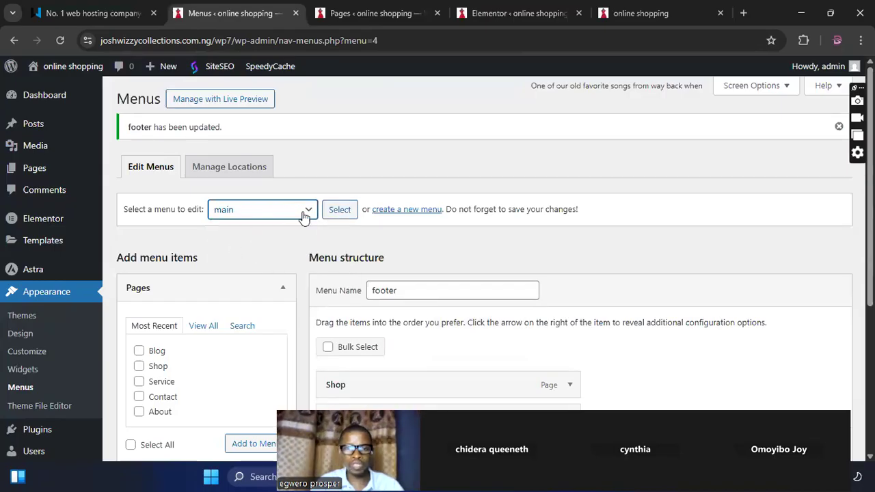
left_click(309, 212)
left_click(223, 246)
left_click(340, 209)
scroll(356, 335, "down", 2)
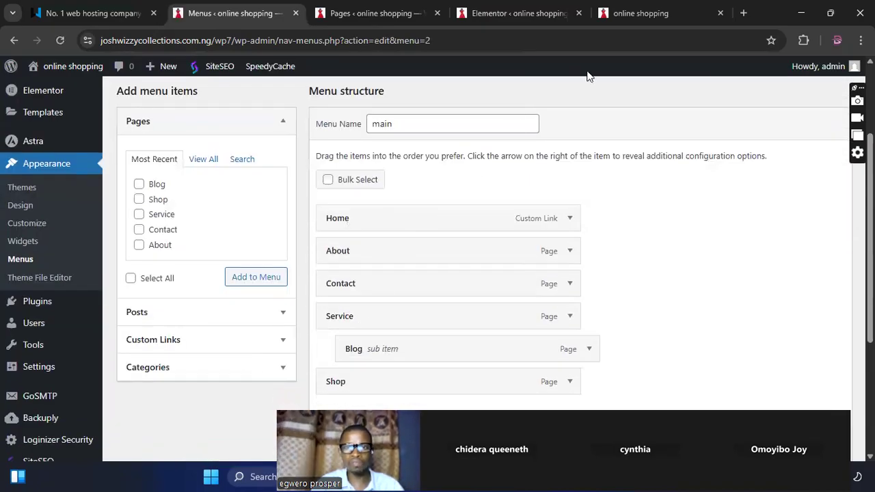
left_click(633, 13)
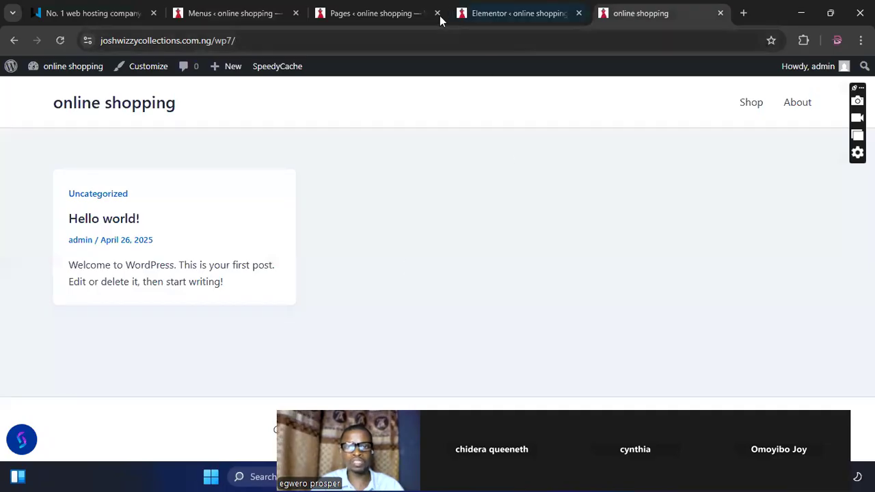
left_click(375, 13)
scroll(362, 303, "down", 2)
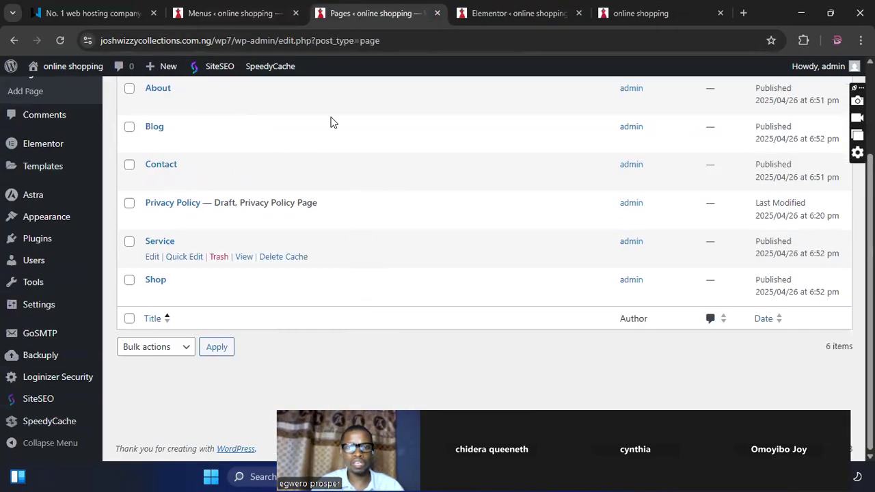
Set the main menu's display location to Primary Menu and save the menu.
left_click(236, 13)
scroll(344, 374, "down", 3)
left_click(343, 390)
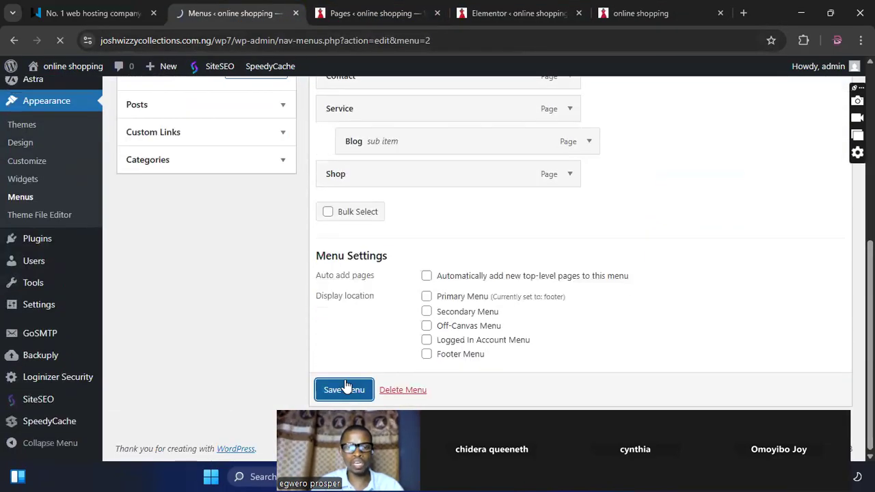
left_click(426, 296)
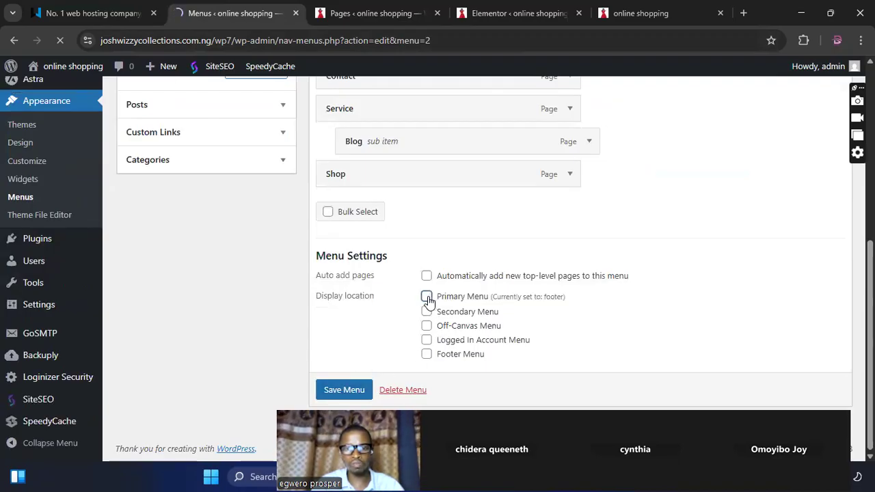
left_click(346, 391)
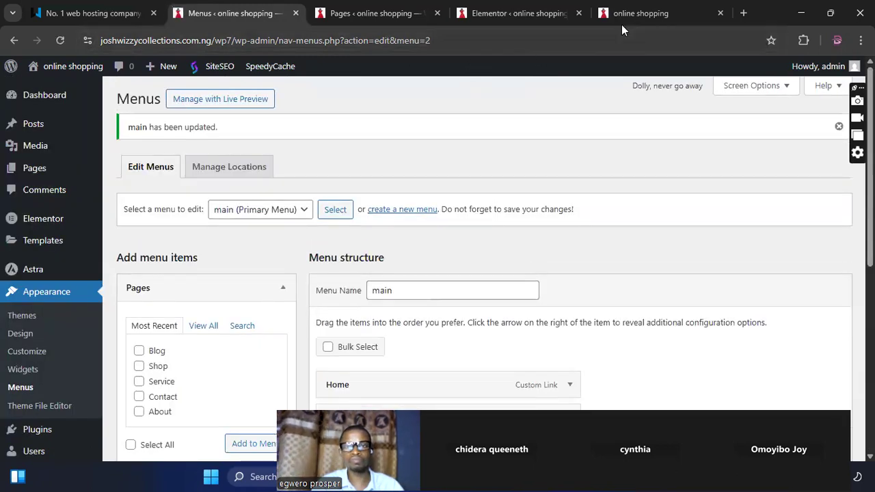
Reload the online shopping front page to check the header menu and follow its Home link.
left_click(627, 17)
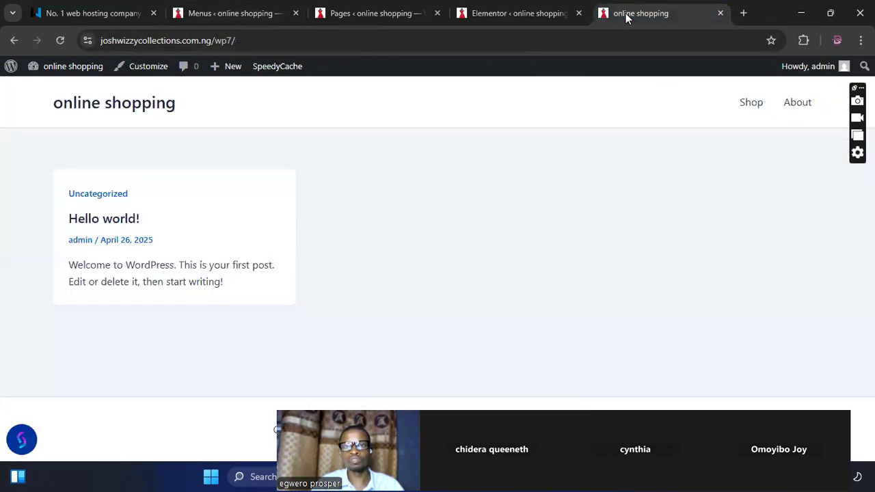
left_click(62, 39)
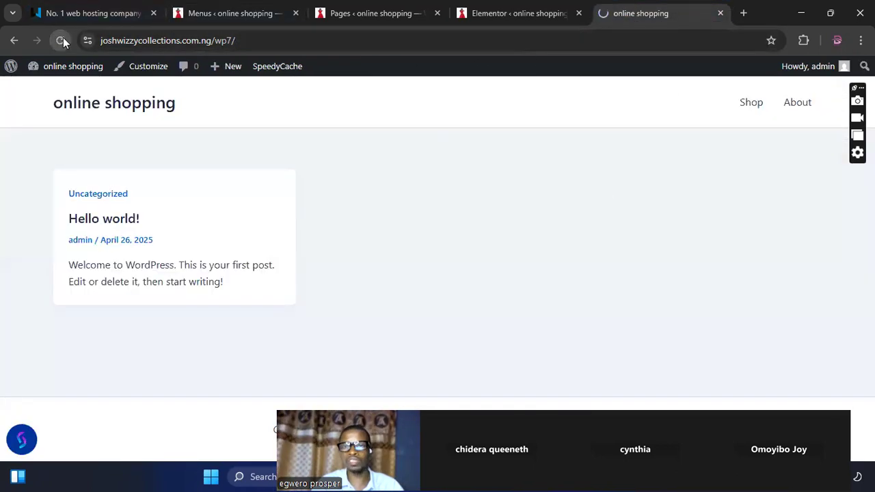
left_click(587, 105)
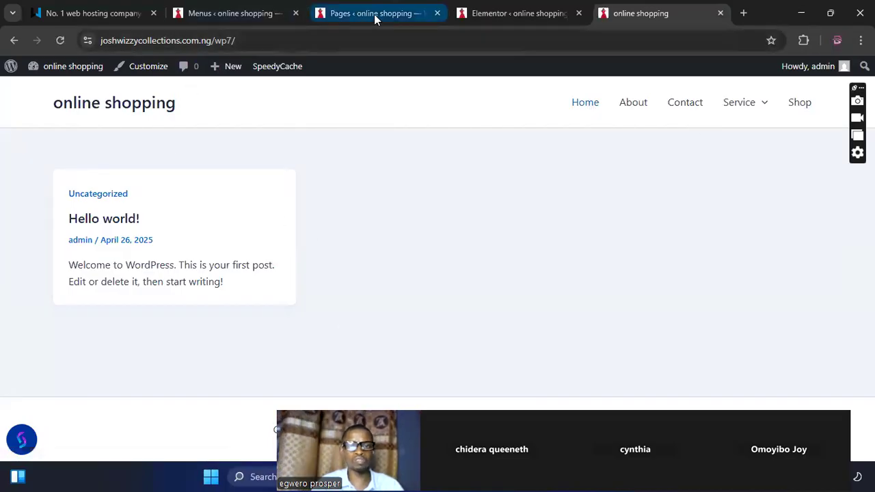
Create a new page titled home and publish it.
left_click(512, 24)
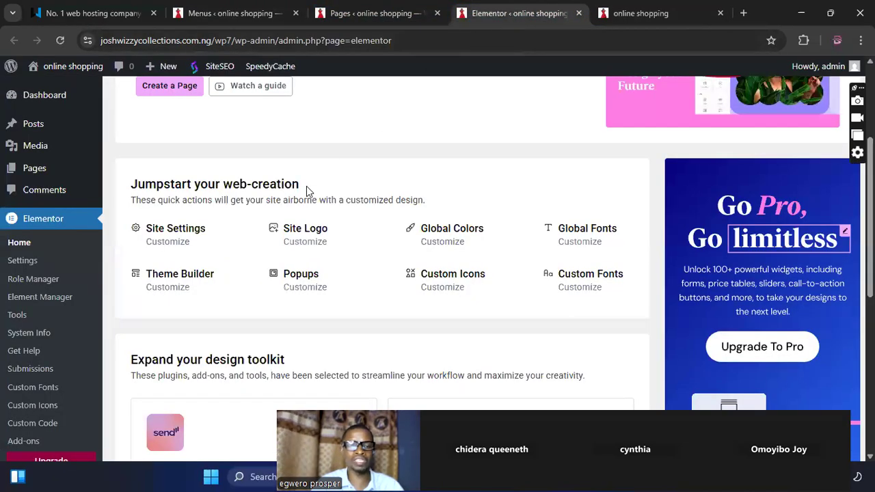
left_click(343, 18)
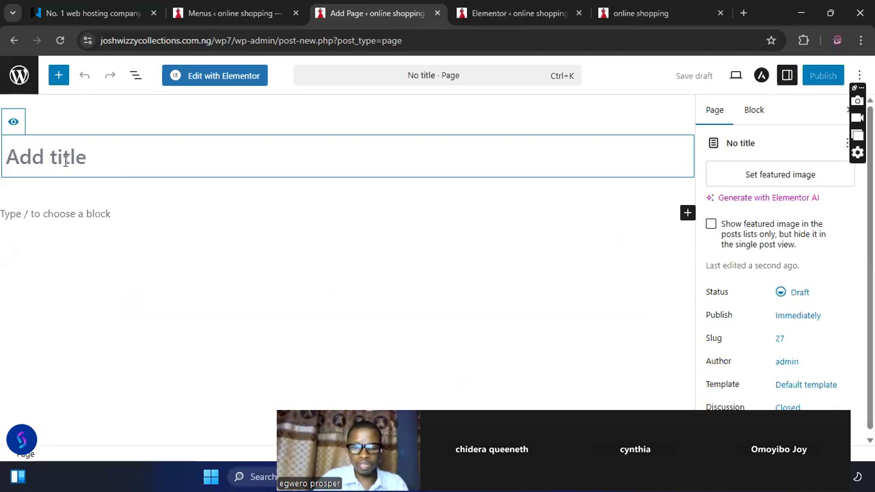
type("home")
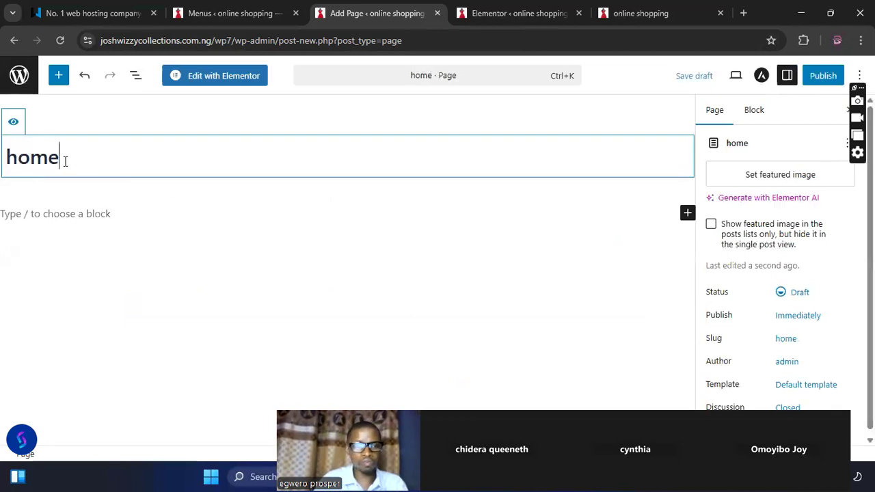
left_click(821, 75)
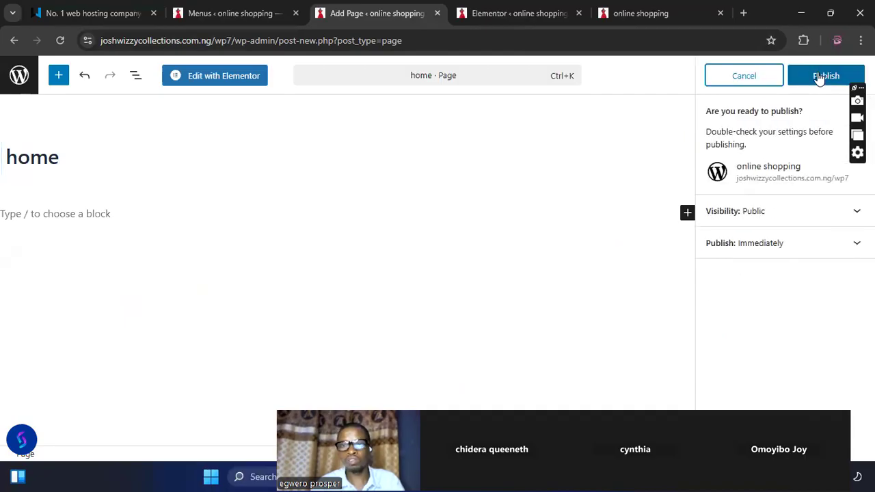
left_click(821, 76)
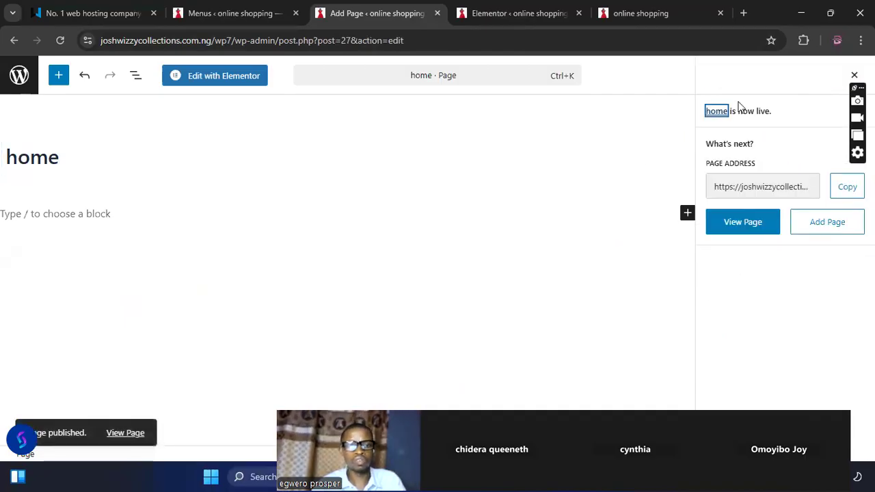
Reload the site's front page to check what the Home menu item shows with the home page published.
left_click(633, 13)
left_click(58, 40)
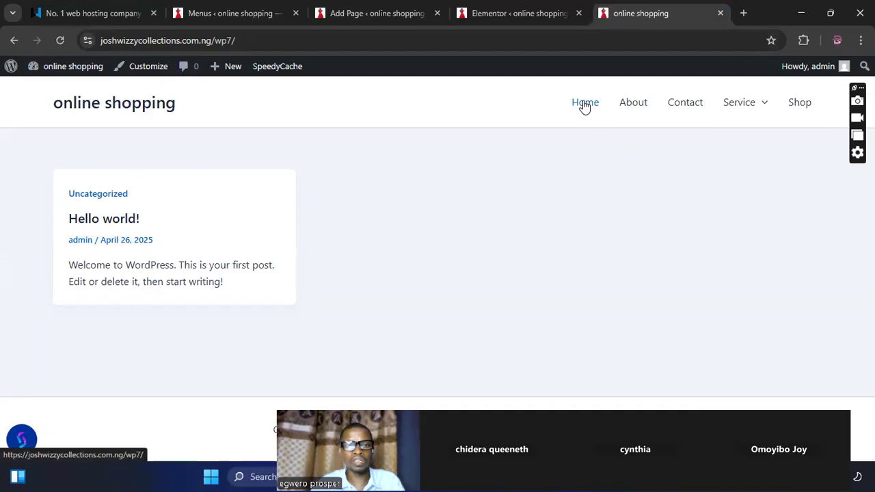
left_click(356, 16)
Remove the Home custom link from the main menu's structure.
left_click(261, 17)
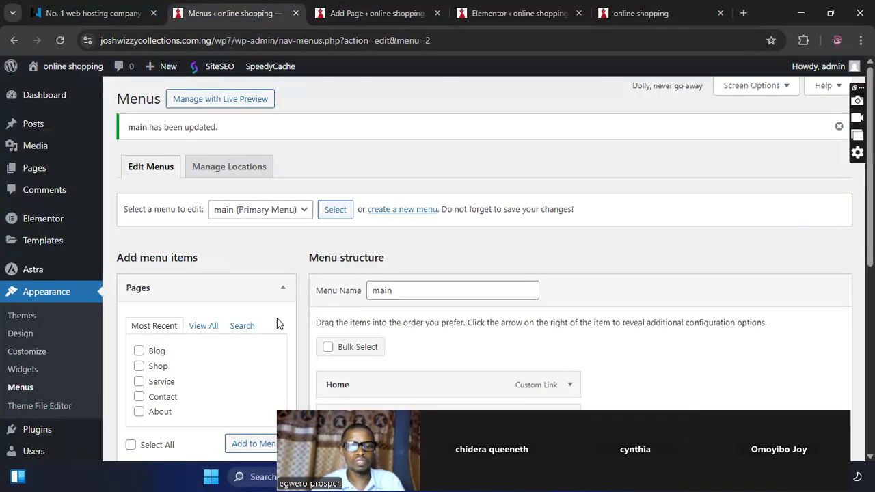
scroll(277, 318, "down", 4)
scroll(301, 301, "up", 1)
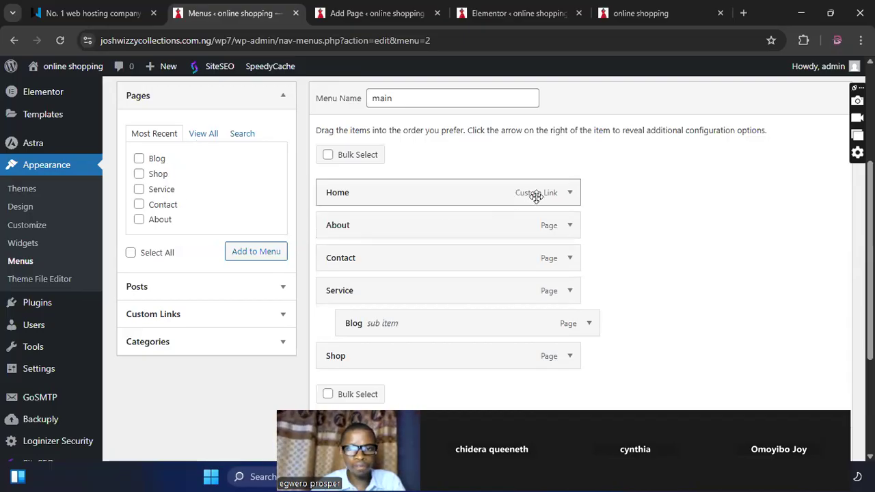
left_click(569, 193)
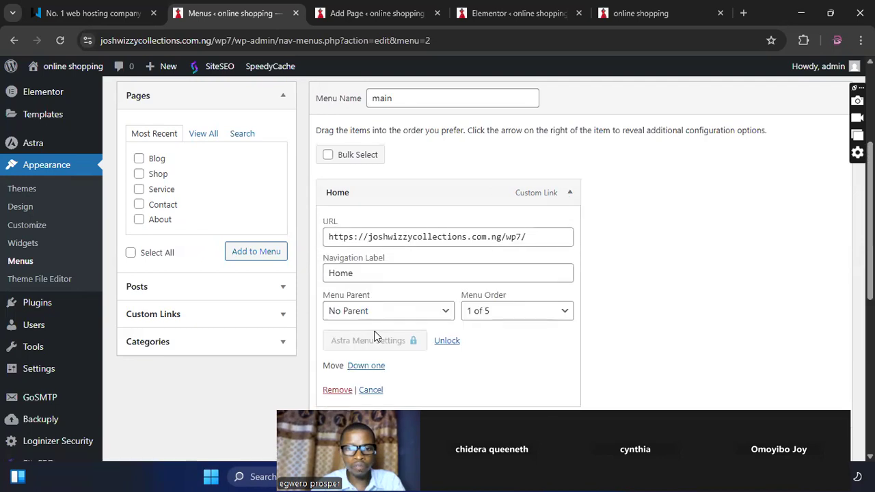
left_click(337, 389)
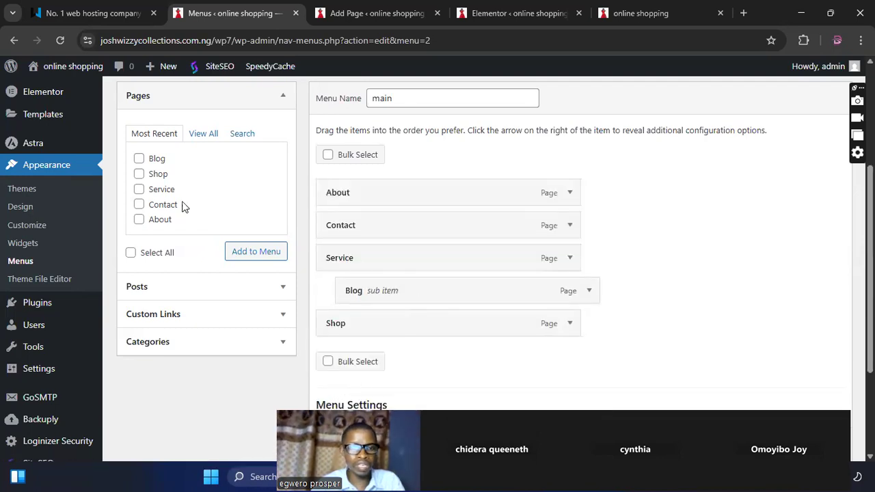
Add Home from the full list of pages to the main menu.
left_click(203, 134)
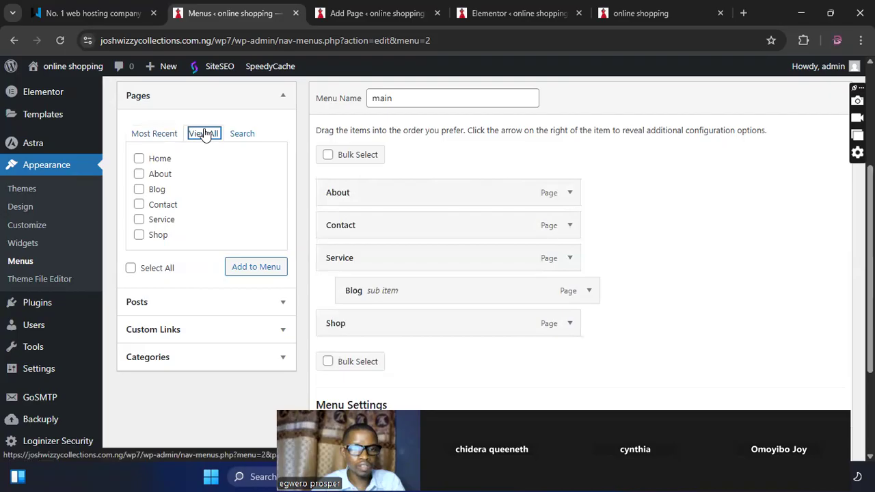
scroll(167, 209, "up", 1)
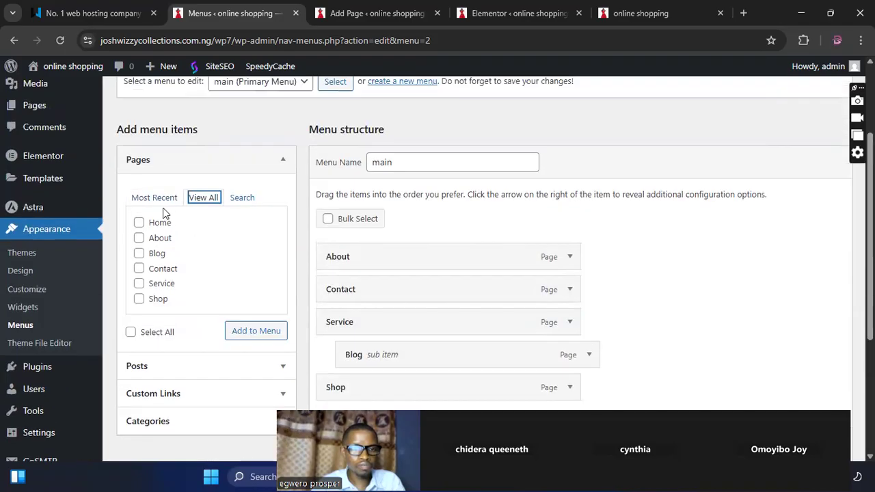
left_click(138, 223)
left_click(242, 336)
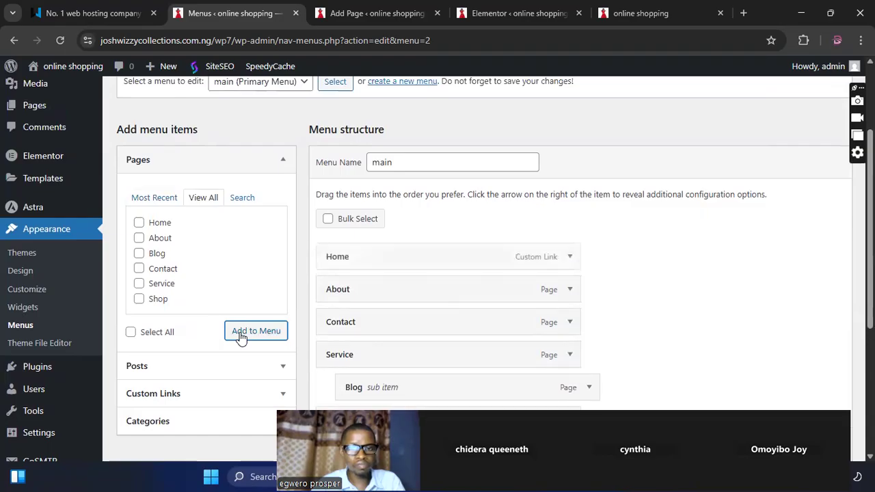
Save the main menu and reload the site's front page to check its Home item.
scroll(440, 277, "down", 1)
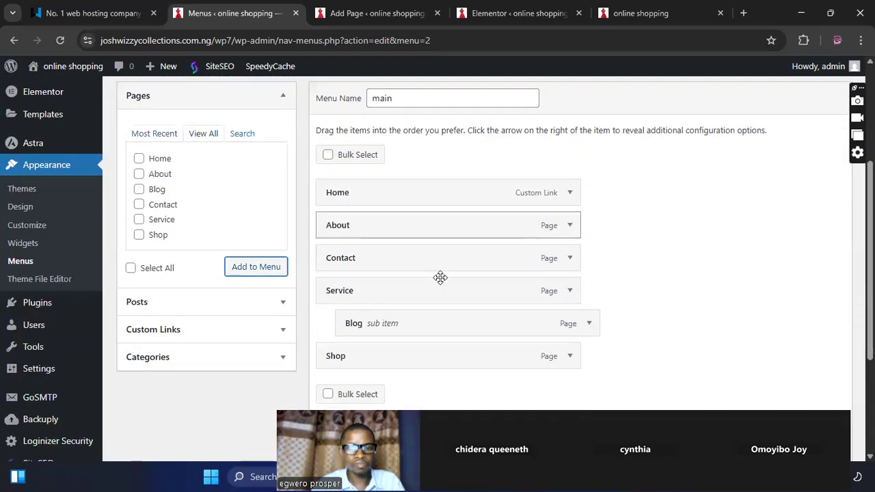
scroll(439, 278, "down", 1)
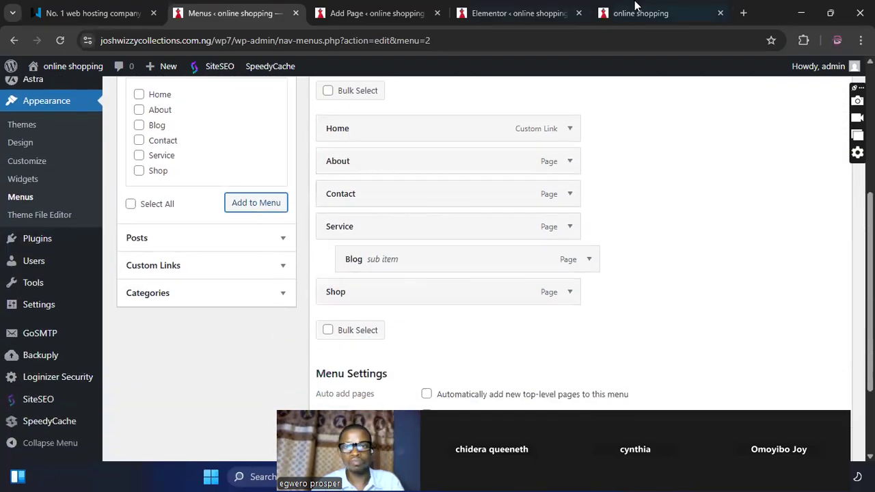
scroll(363, 332, "down", 2)
left_click(353, 389)
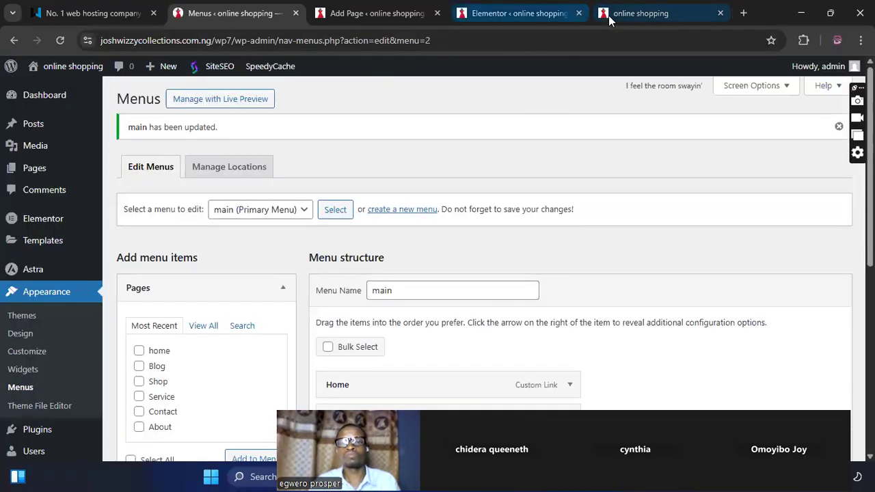
left_click(618, 14)
left_click(60, 40)
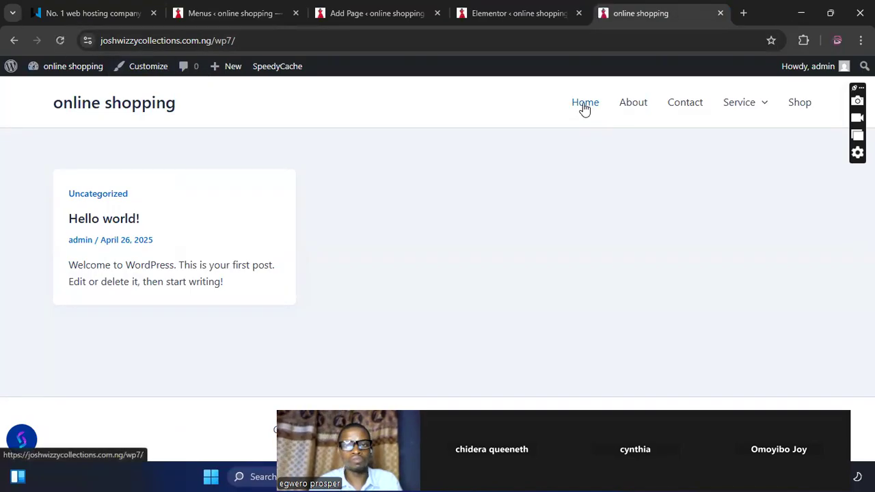
Return to the admin and find the home page in the list of all pages.
left_click(215, 15)
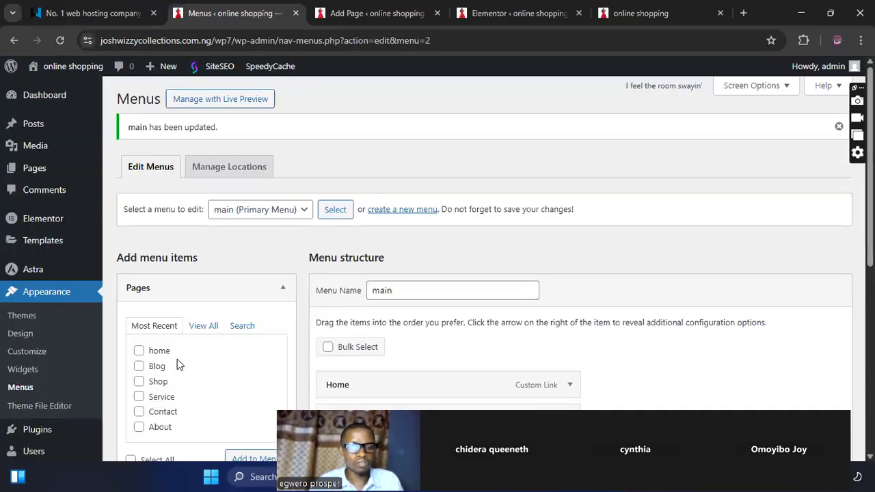
scroll(177, 364, "down", 1)
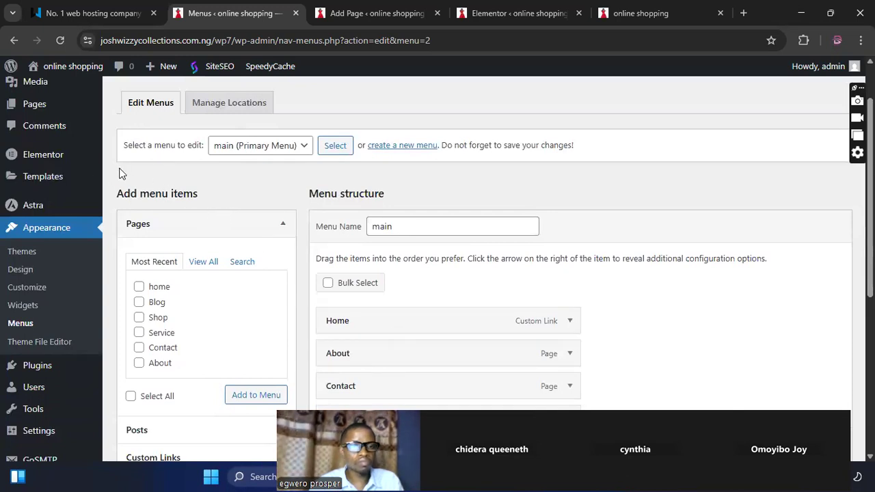
left_click(37, 106)
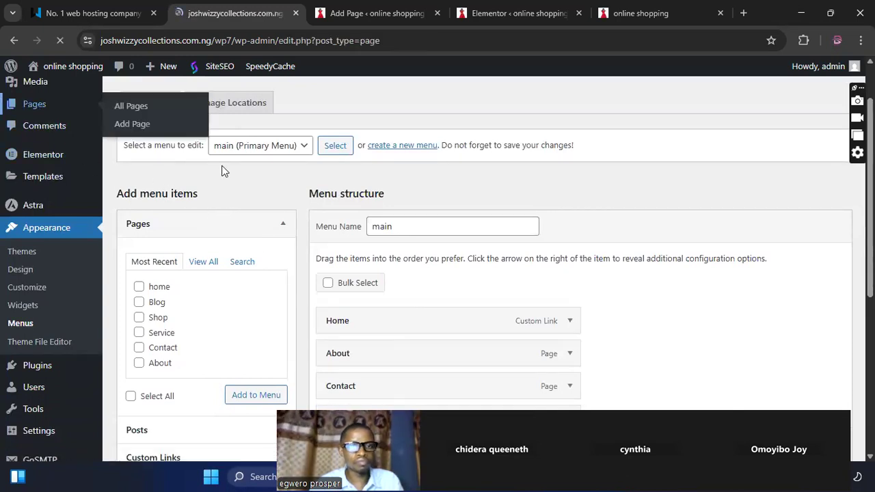
scroll(217, 273, "down", 2)
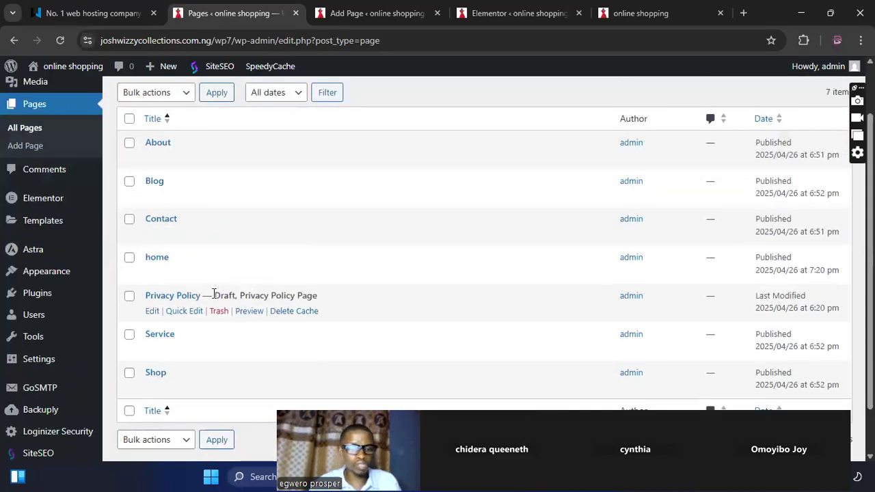
scroll(213, 303, "up", 1)
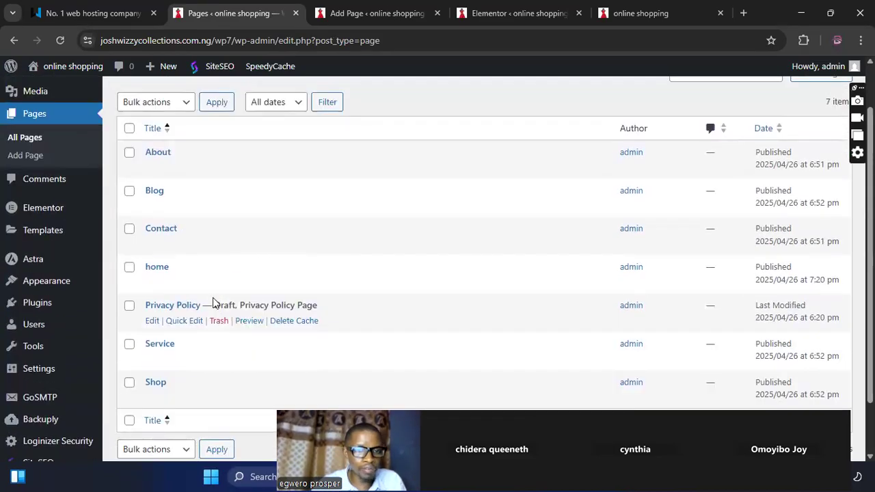
scroll(210, 301, "up", 1)
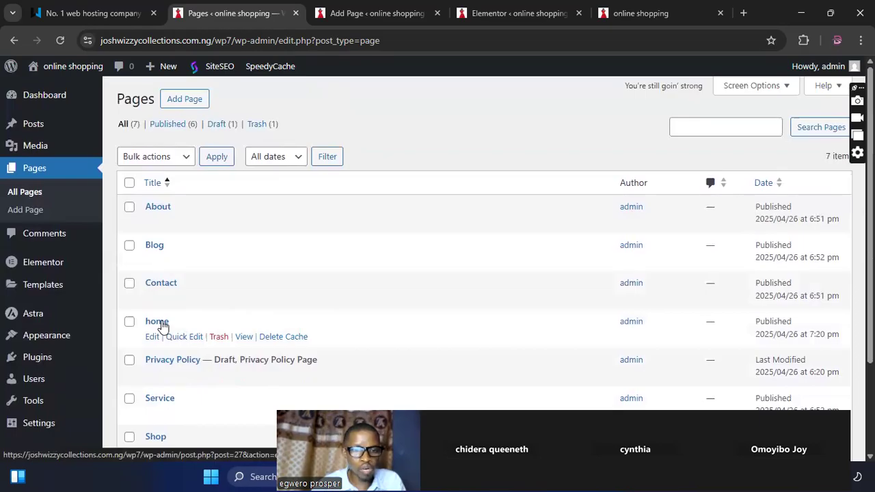
scroll(162, 327, "down", 2)
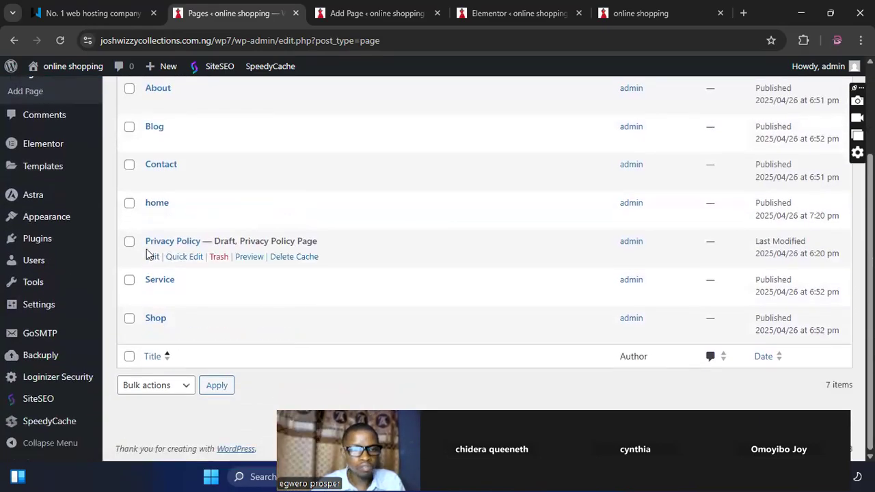
scroll(147, 251, "up", 1)
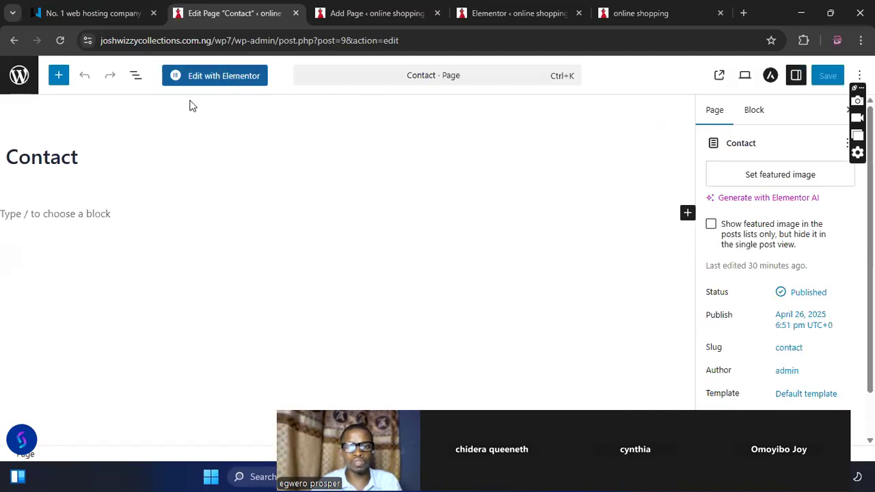
left_click(13, 41)
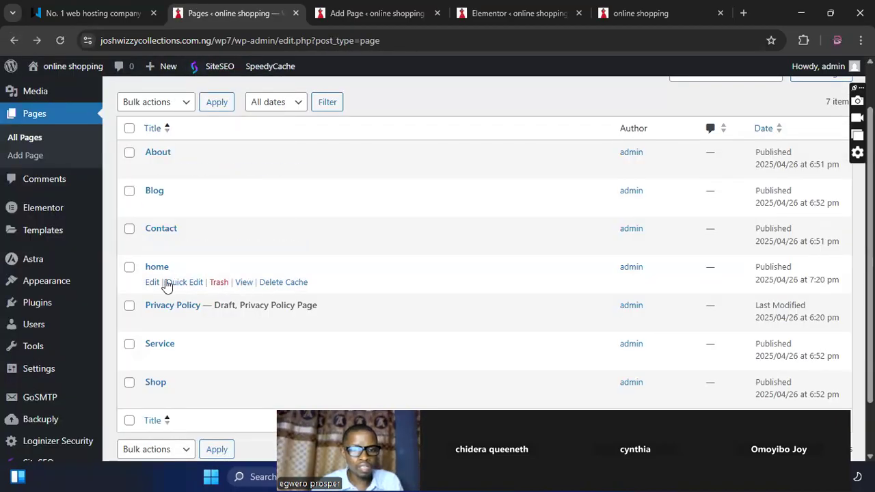
Open the home page for editing in Elementor and dismiss the notification and the Structure window.
left_click(130, 268)
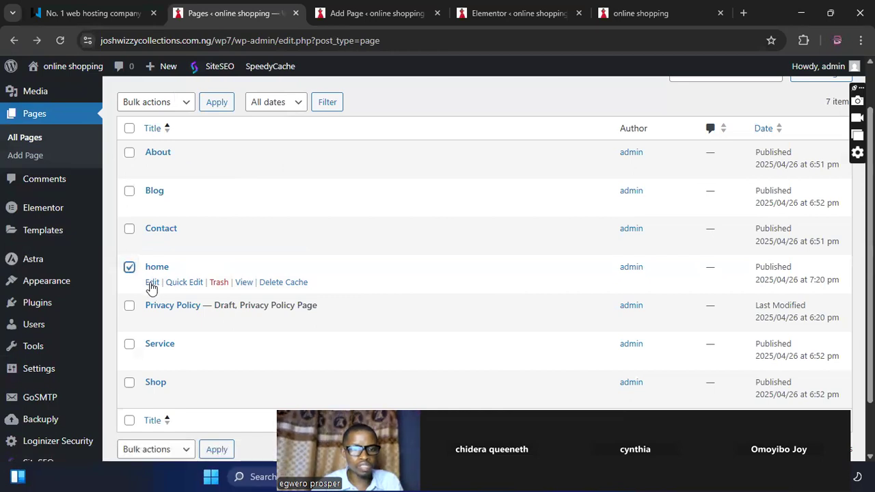
left_click(151, 282)
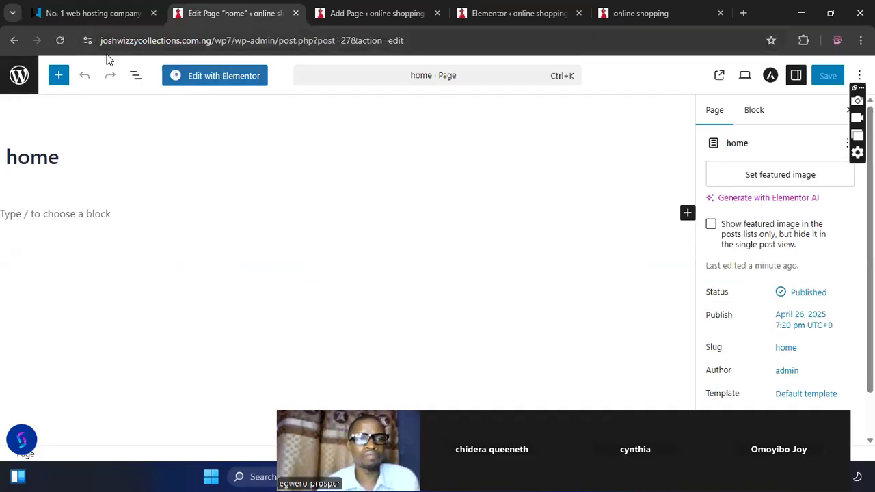
left_click(221, 76)
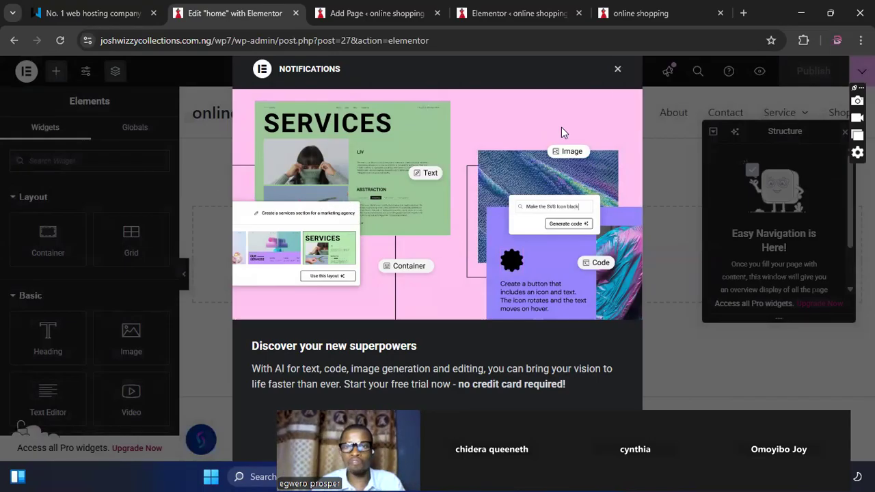
left_click(617, 71)
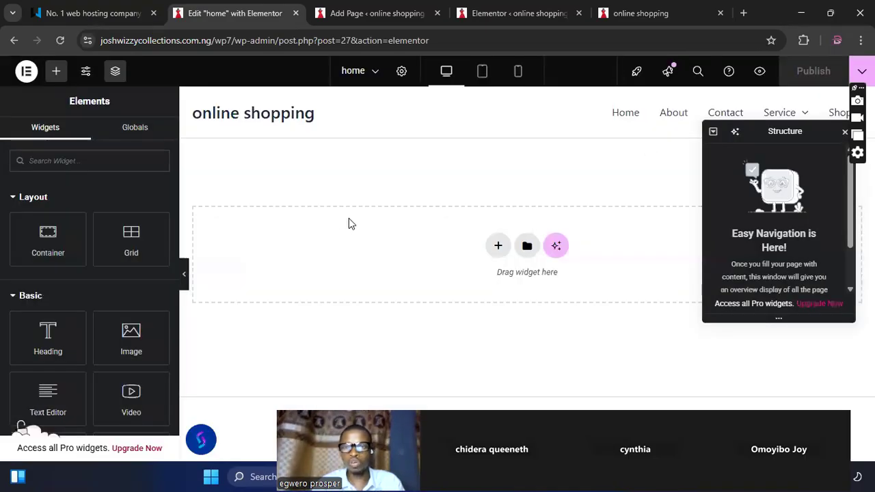
left_click(845, 132)
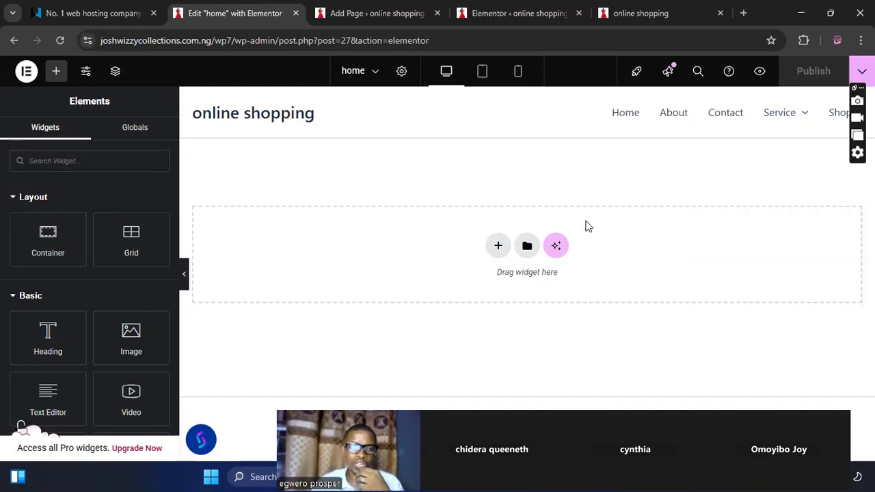
Look through the page templates and saved templates in Elementor's template library.
scroll(60, 272, "down", 1)
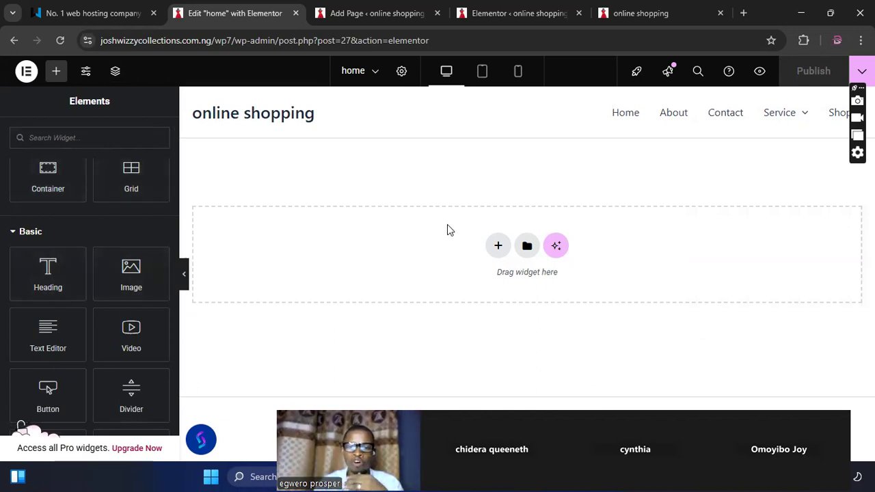
left_click(527, 248)
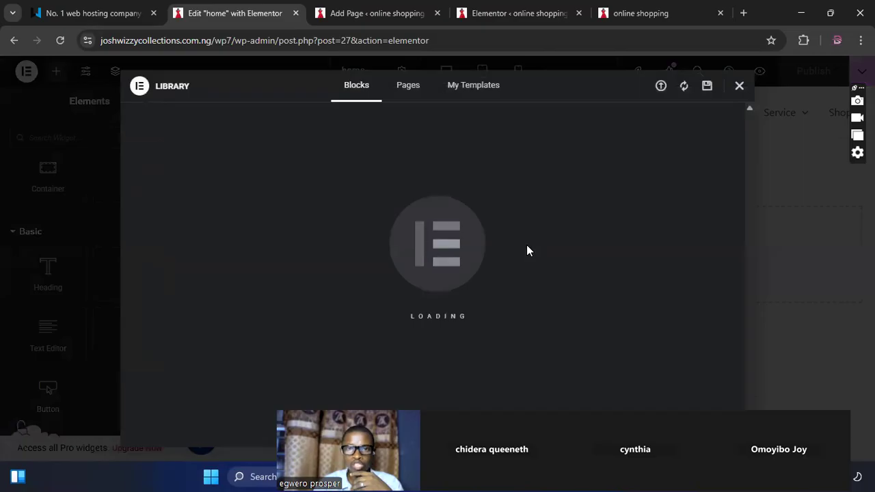
left_click(413, 90)
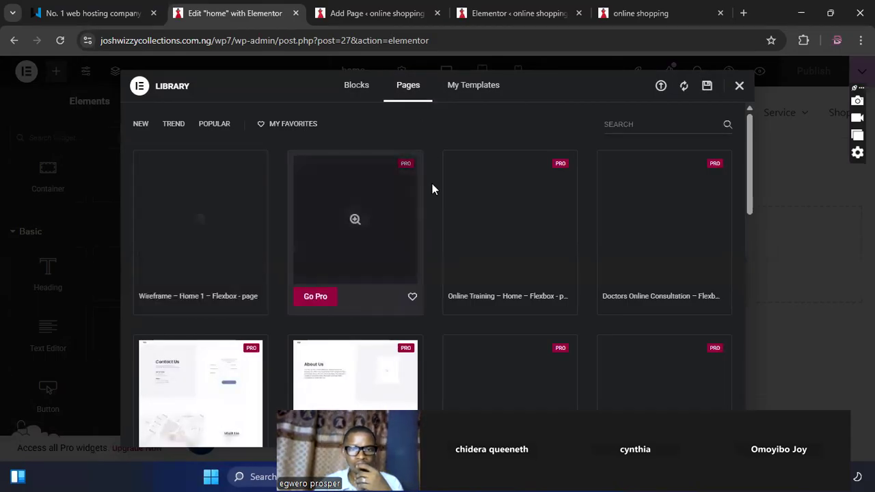
left_click(473, 87)
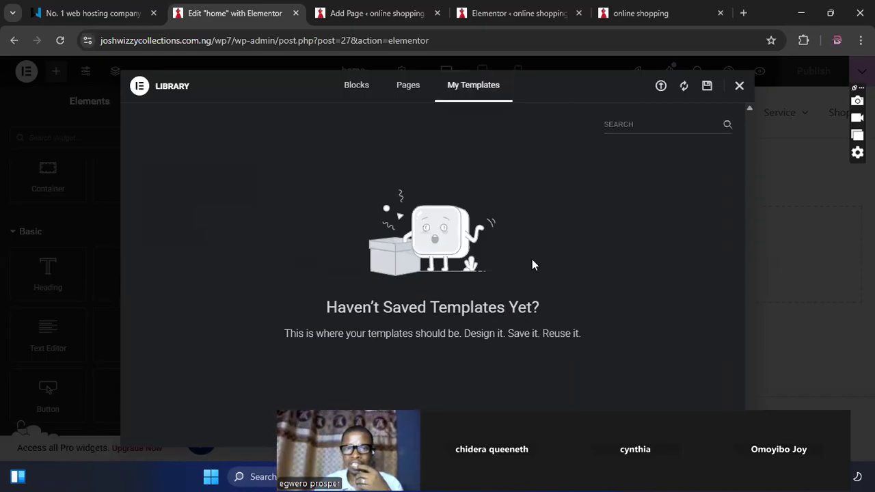
left_click(405, 87)
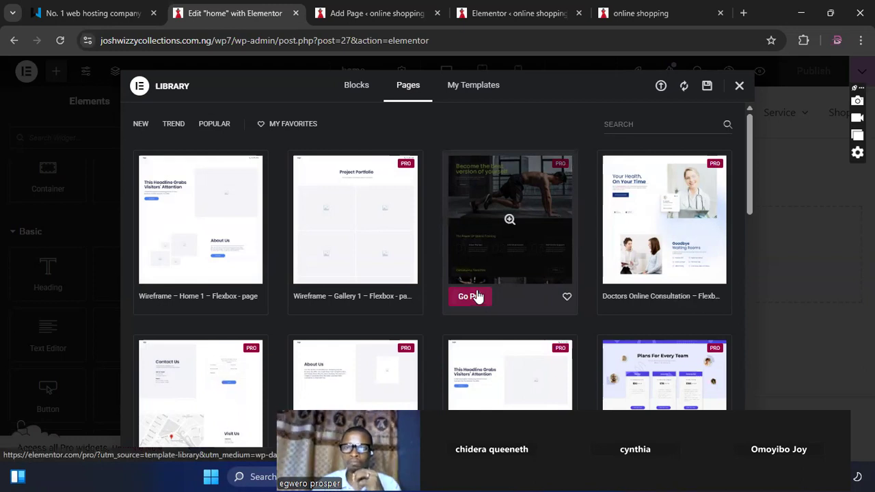
Search Google for elementor pro in a new browser tab.
left_click(744, 14)
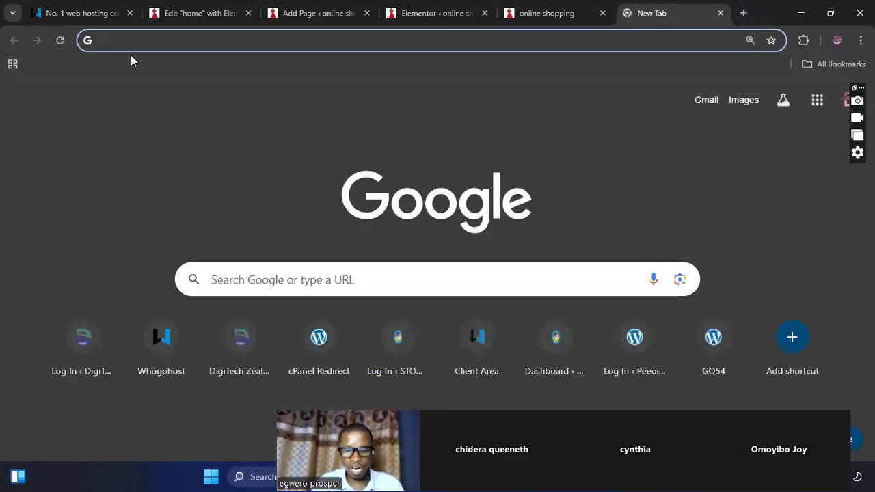
type("el")
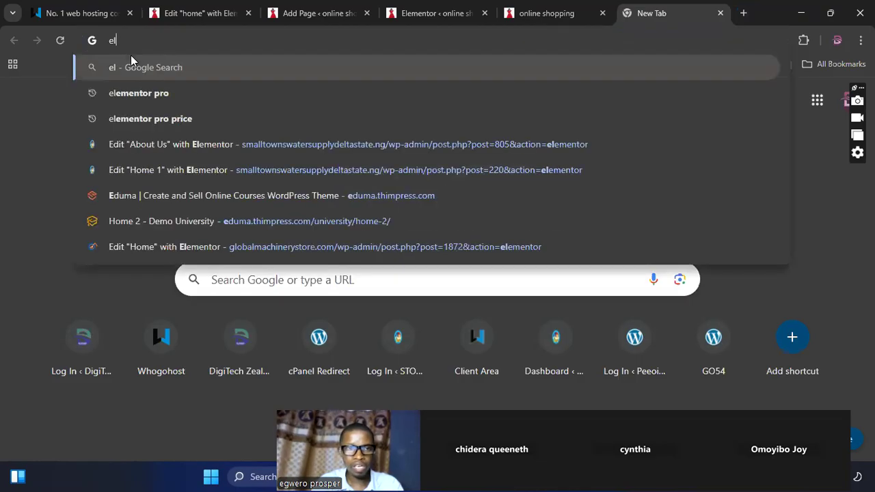
type("ement")
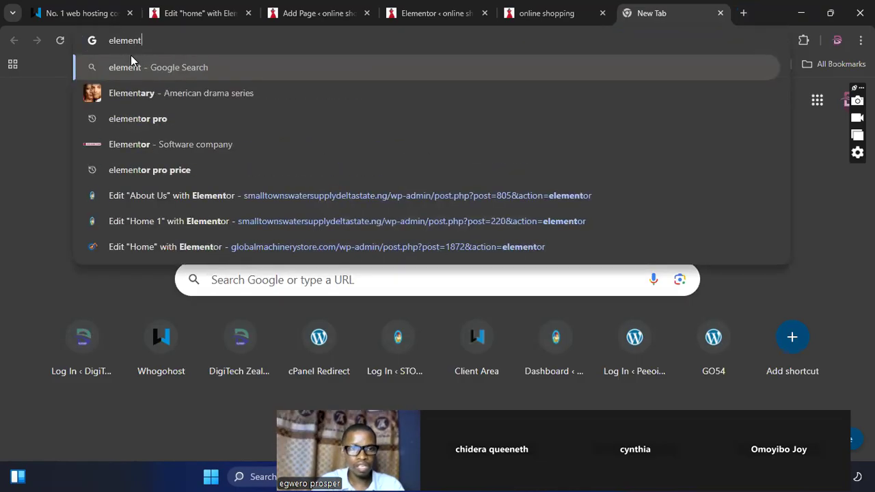
left_click(138, 123)
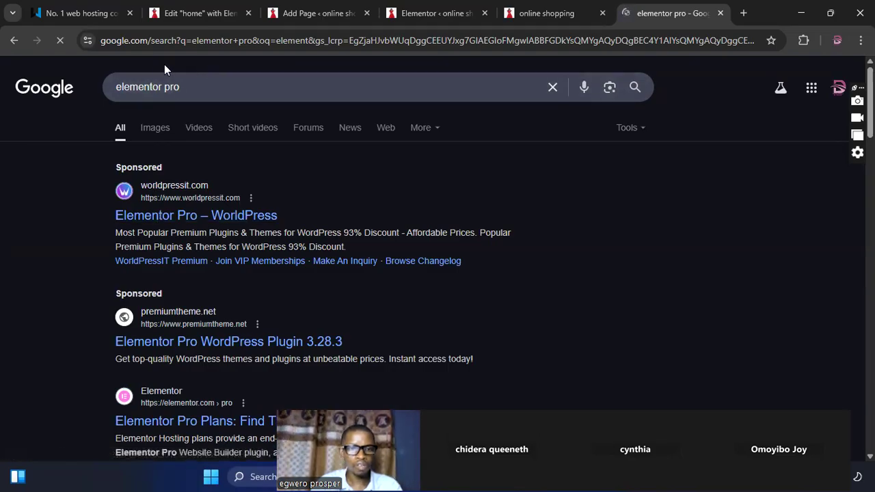
Search Google for free pro elementor and download the plugin from the PRO Elements website.
left_click_drag(179, 90, 110, 94)
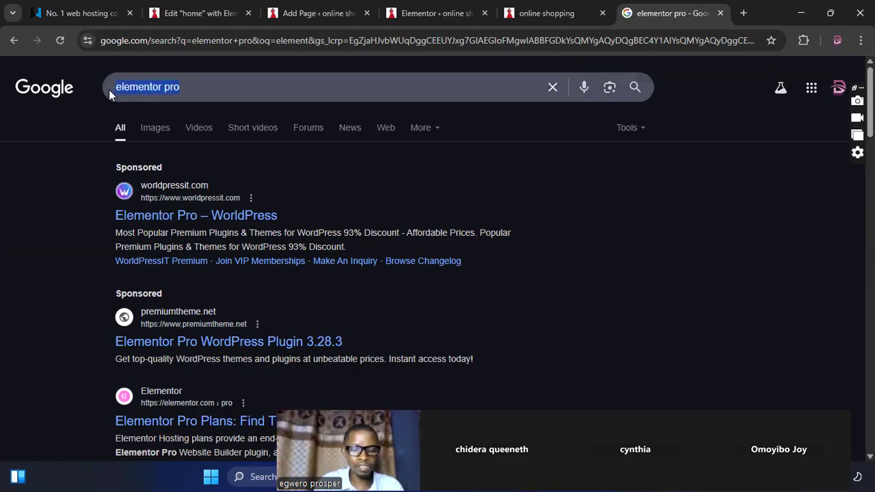
type("free")
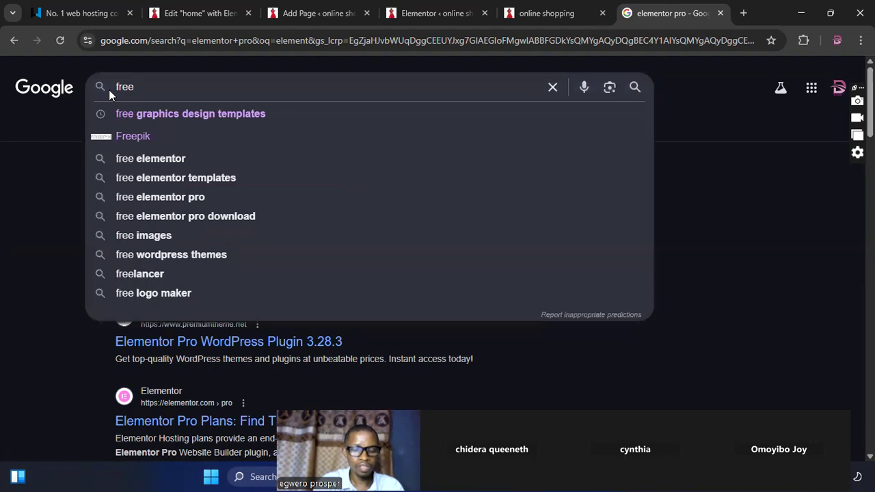
type(" p")
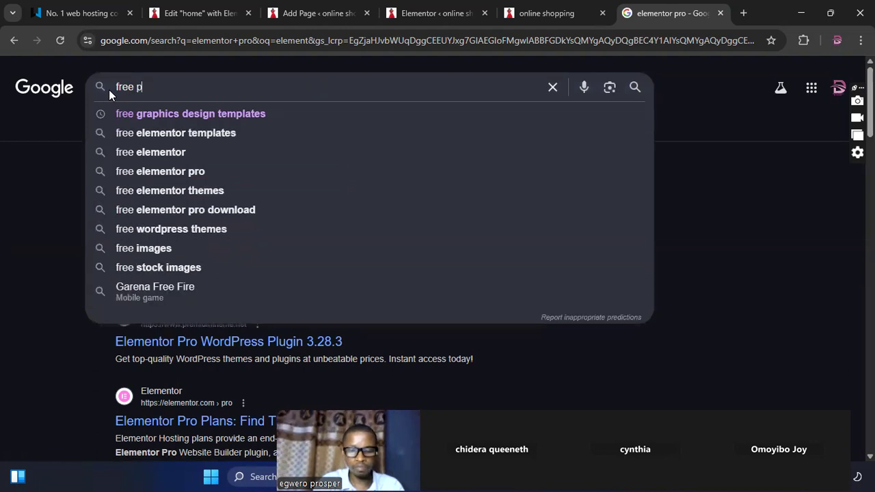
type("ro ")
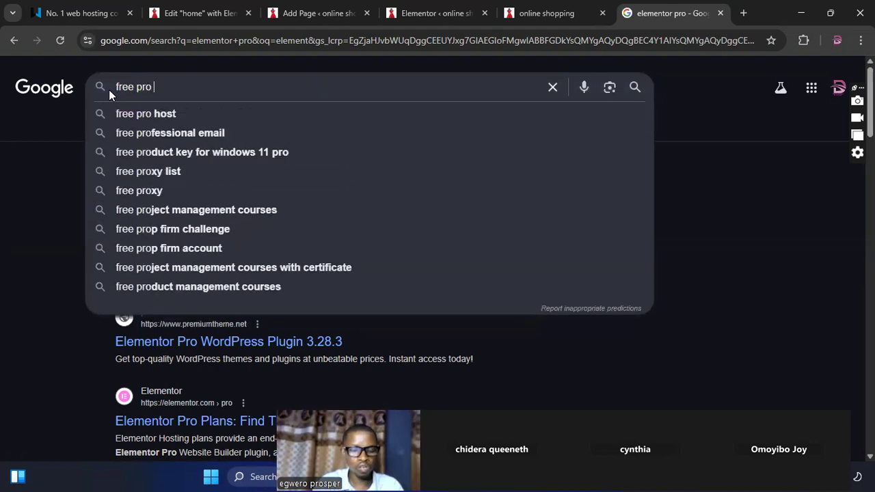
type("ele")
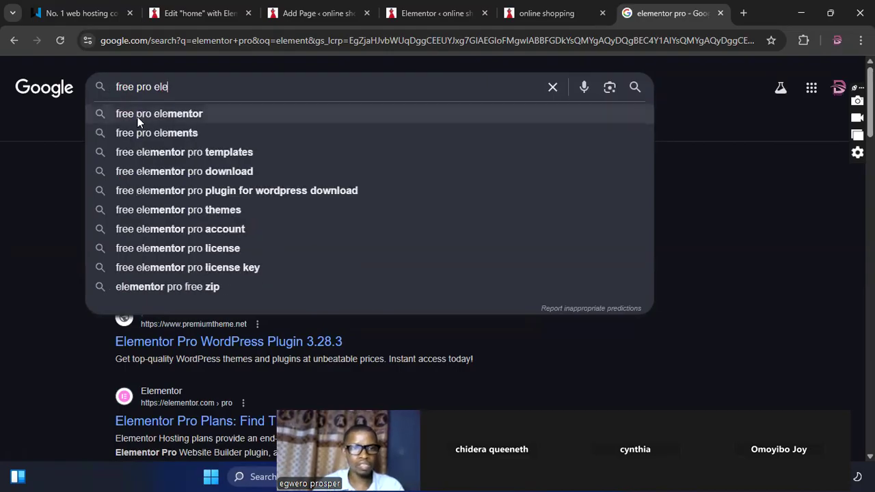
left_click(137, 115)
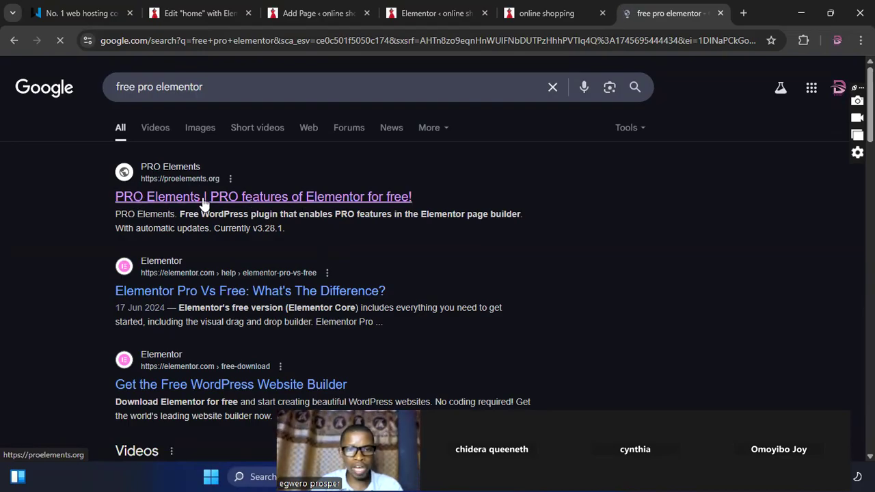
left_click(336, 200)
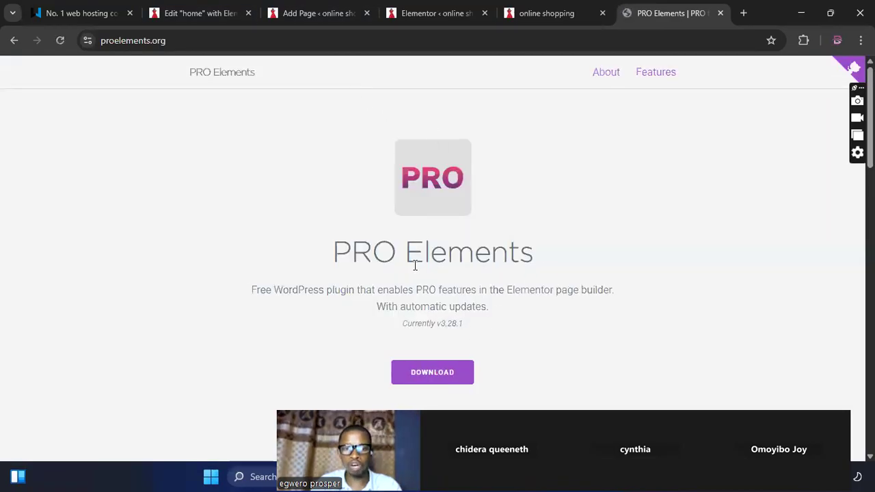
left_click(431, 373)
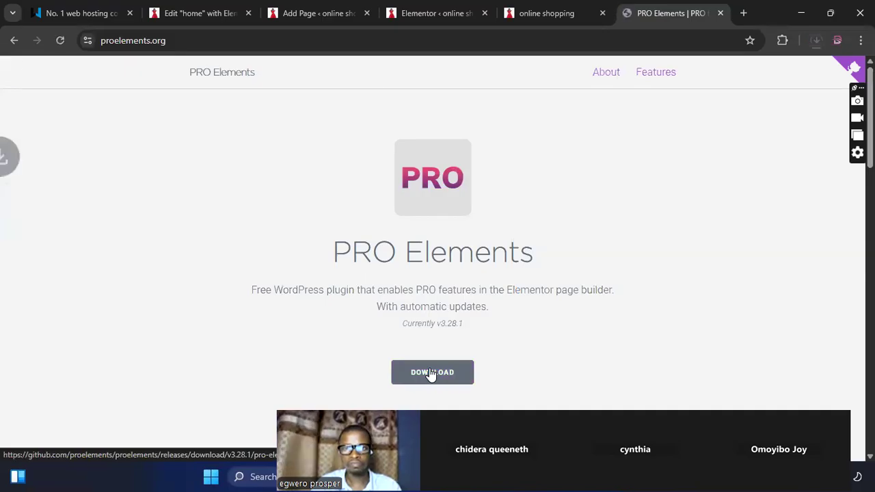
Check the plugin download and open the plugin upload form on the WordPress site's Add Plugins page.
left_click(819, 40)
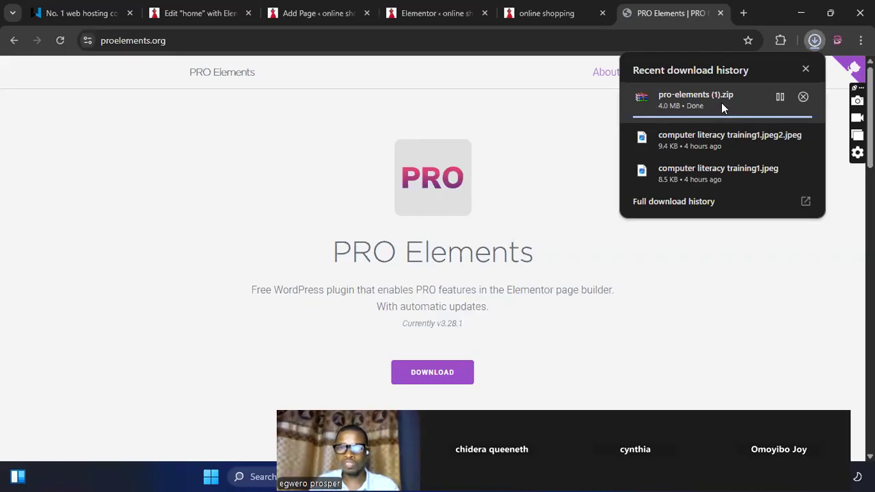
left_click(315, 16)
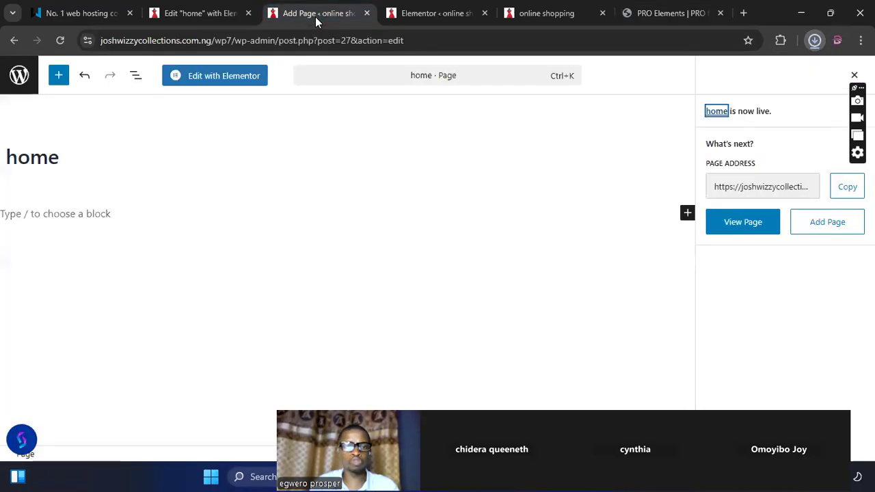
left_click(186, 17)
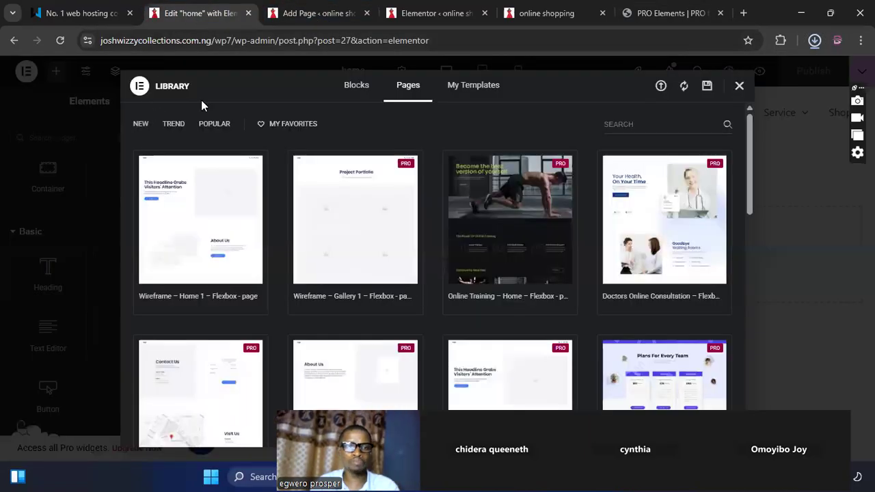
left_click(436, 13)
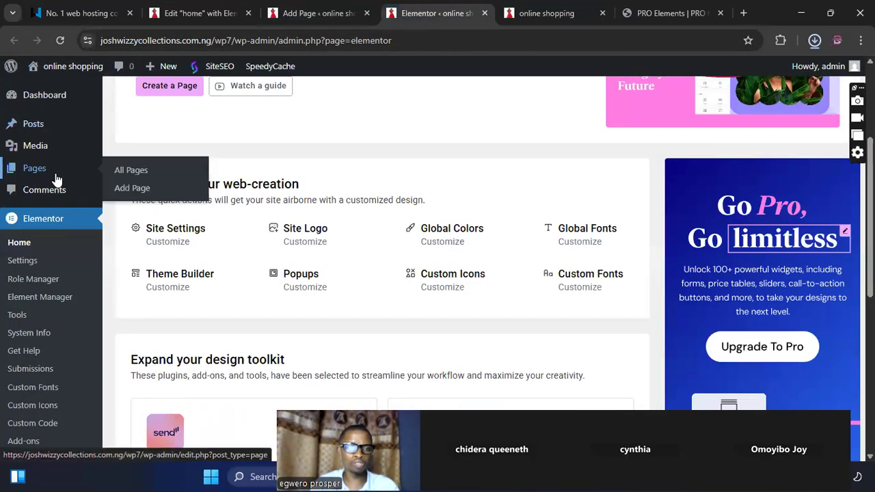
scroll(79, 284, "up", 1)
scroll(59, 294, "down", 5)
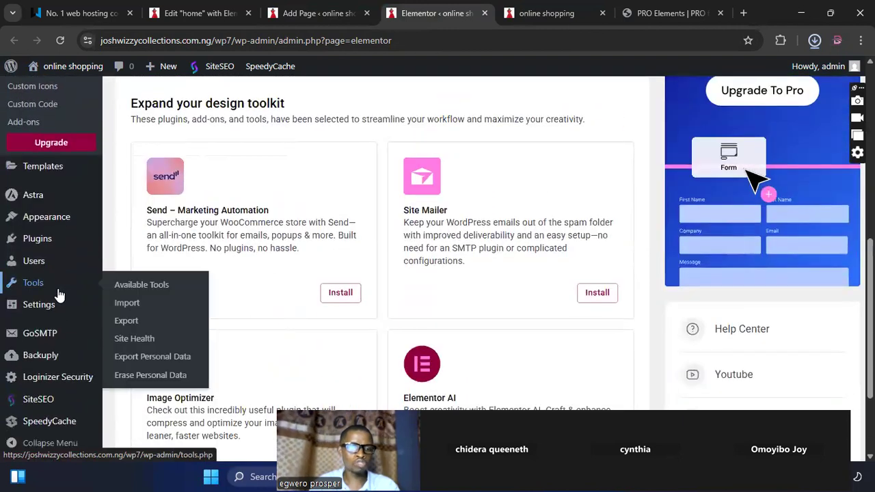
mouse_move(40, 245)
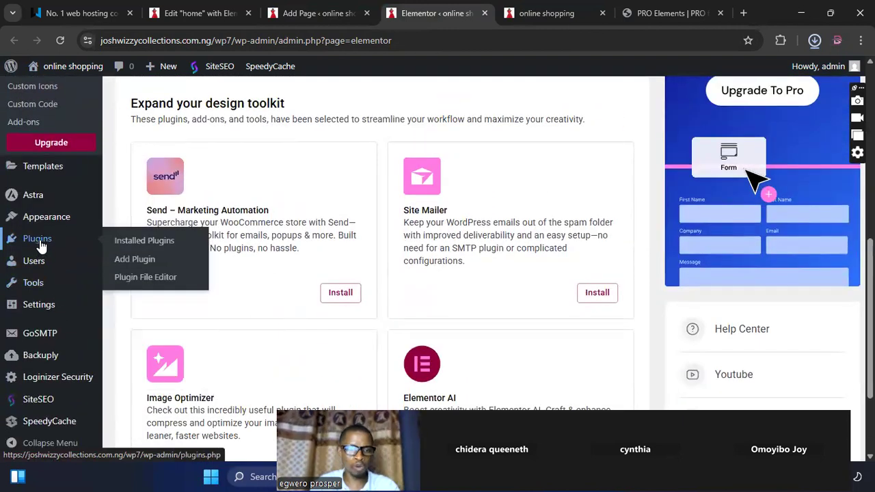
left_click(139, 260)
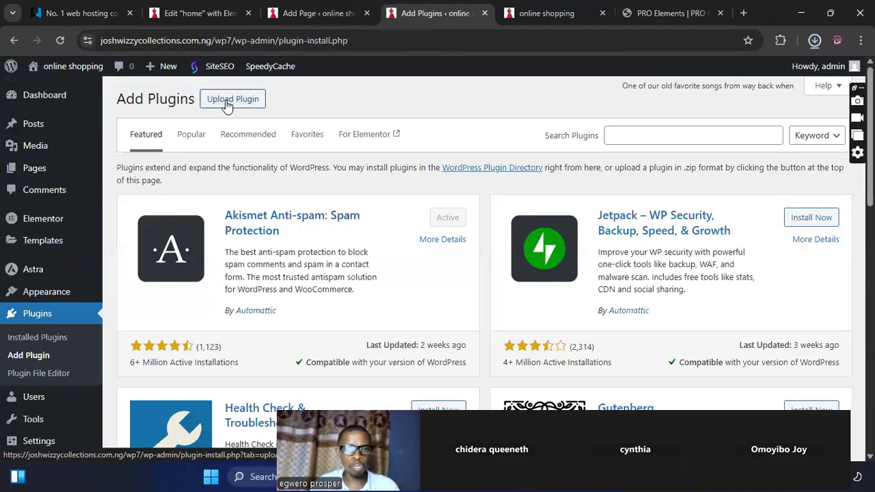
left_click(228, 105)
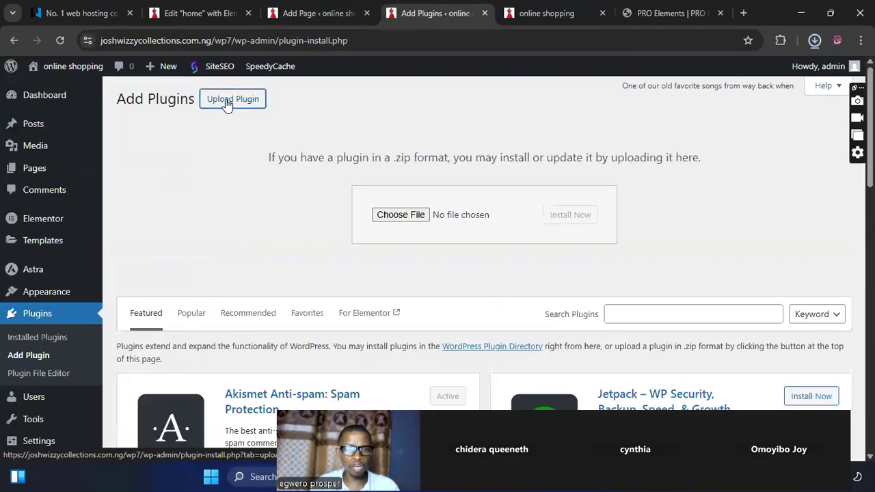
Install the plugin from pro-elements (1).zip in the Downloads folder and activate it.
left_click(393, 217)
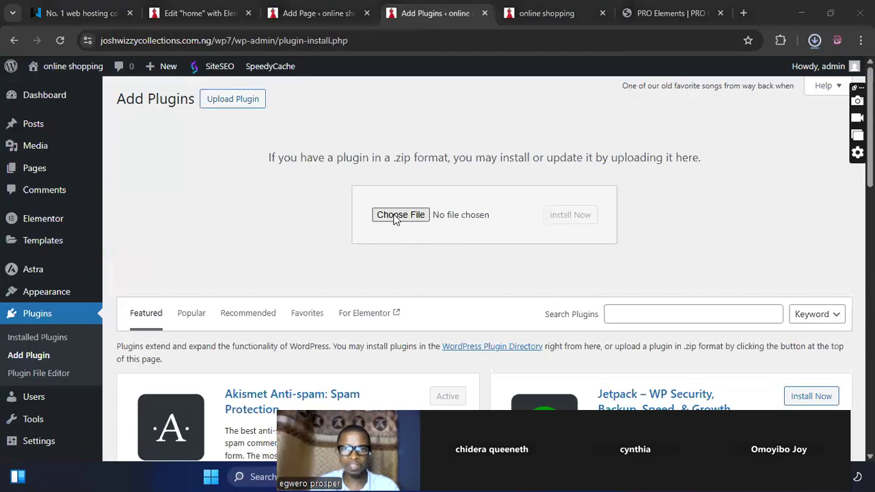
left_click(394, 217)
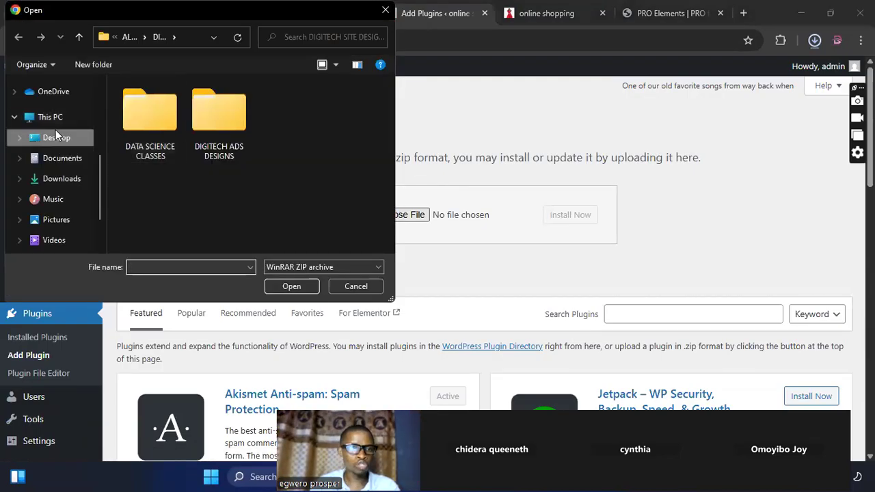
left_click(60, 178)
left_click(157, 123)
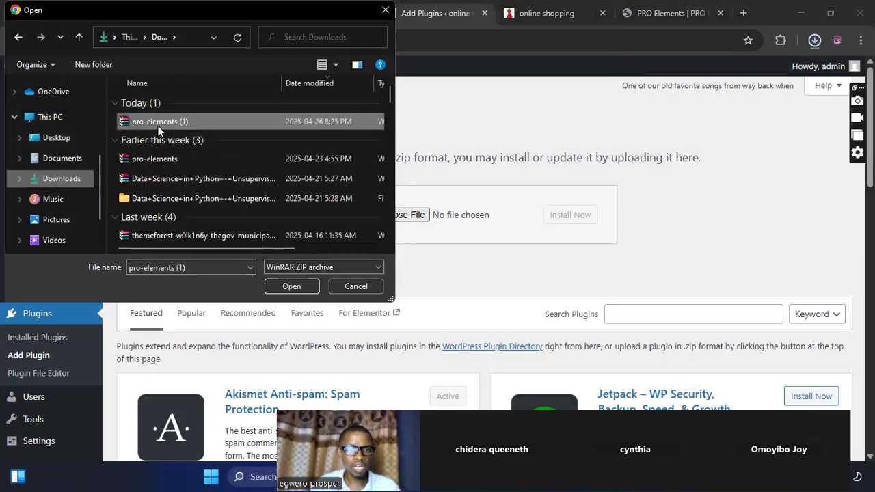
left_click(291, 286)
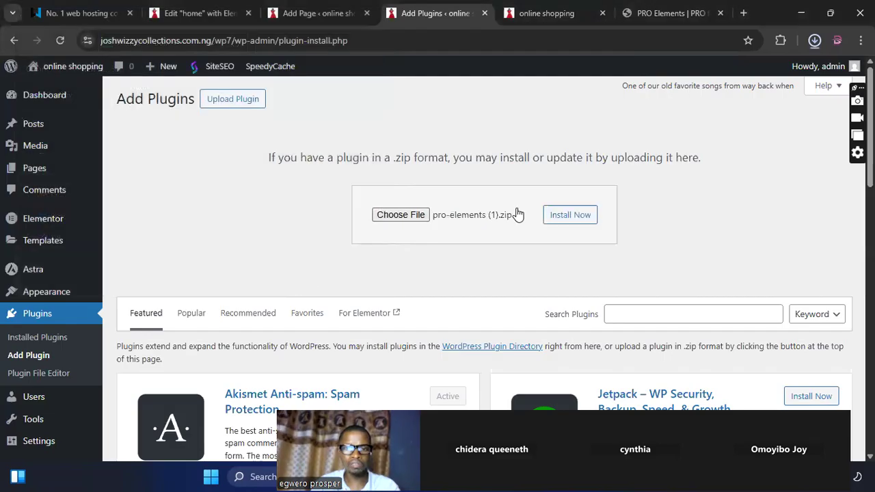
left_click(556, 217)
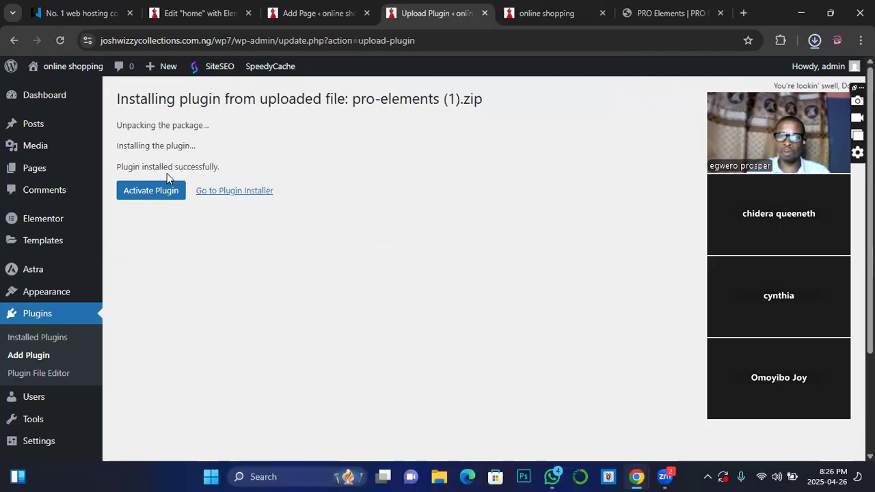
left_click(138, 194)
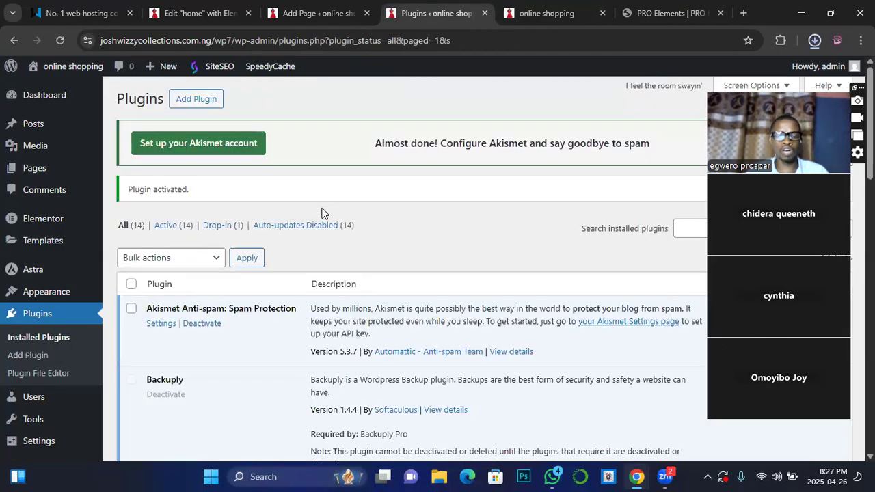
Look over Elementor's admin submenu and reload the home page in the Elementor editor.
scroll(2, 321, "down", 1)
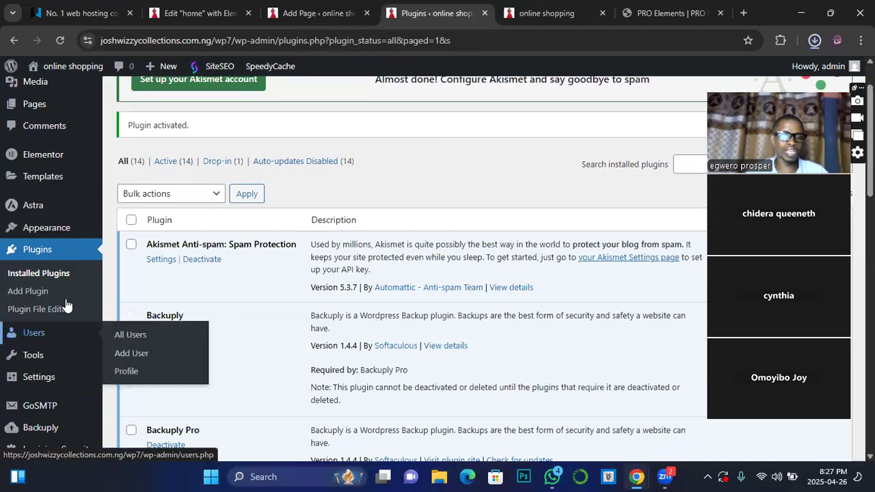
mouse_move(48, 157)
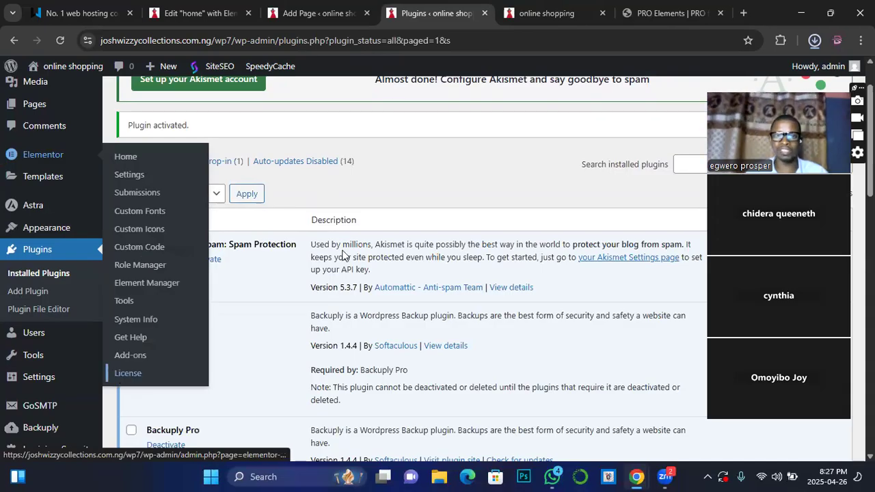
left_click(335, 13)
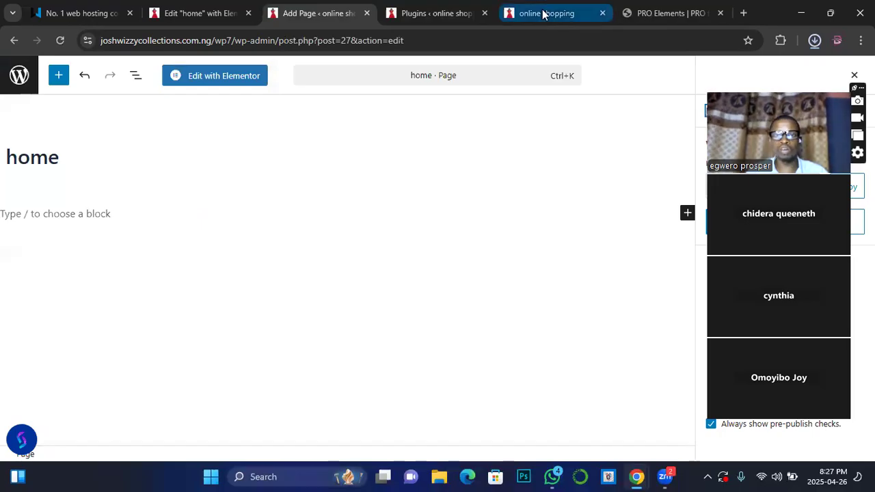
key("ctrl+shift+Tab")
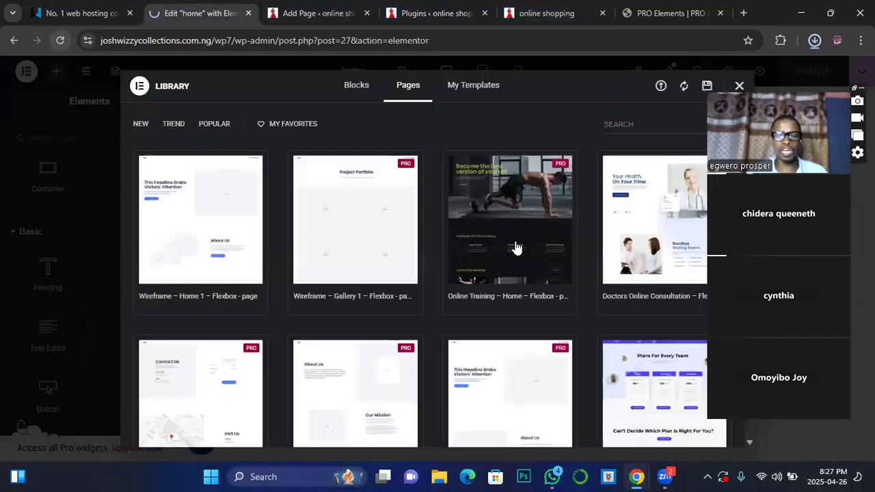
mouse_move(519, 245)
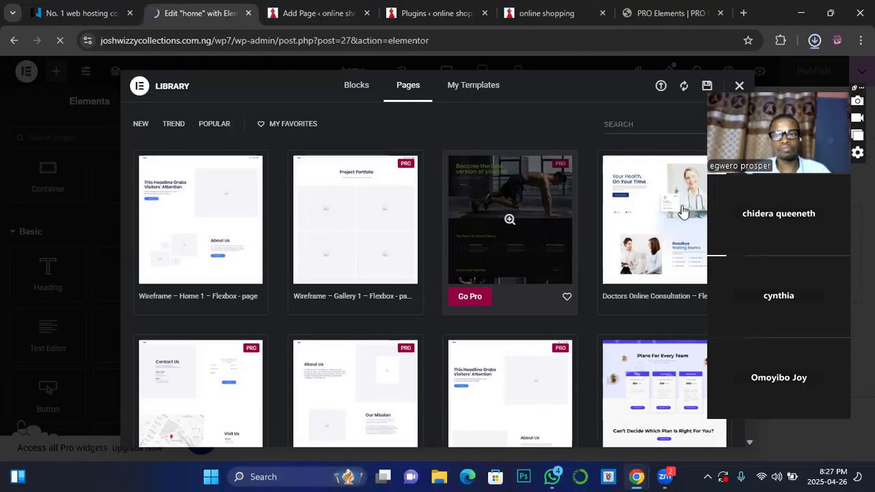
mouse_move(683, 212)
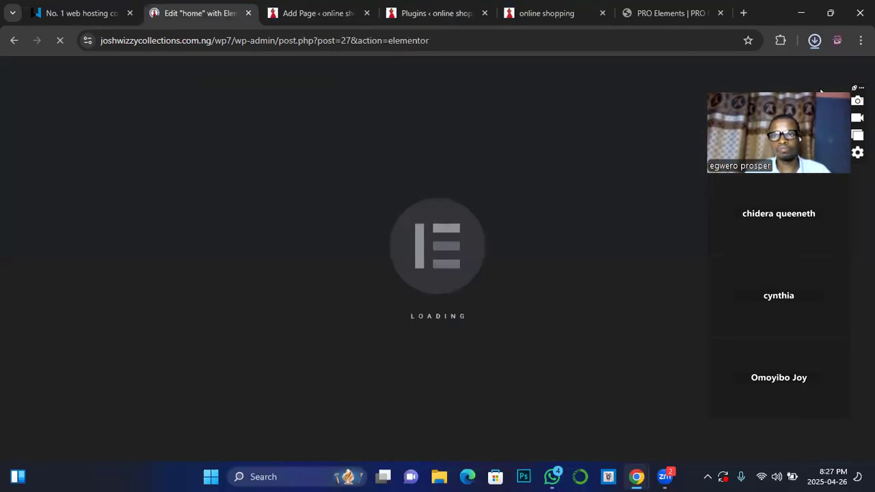
left_click_drag(820, 91, 830, 60)
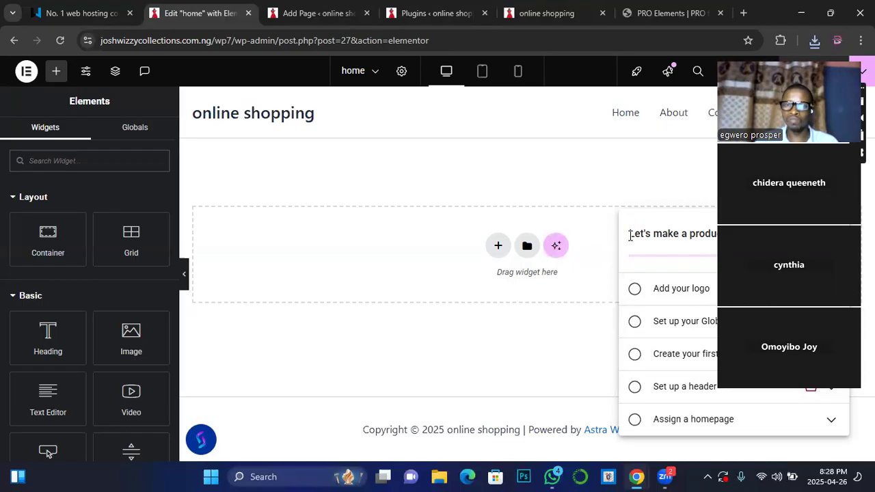
left_click(527, 248)
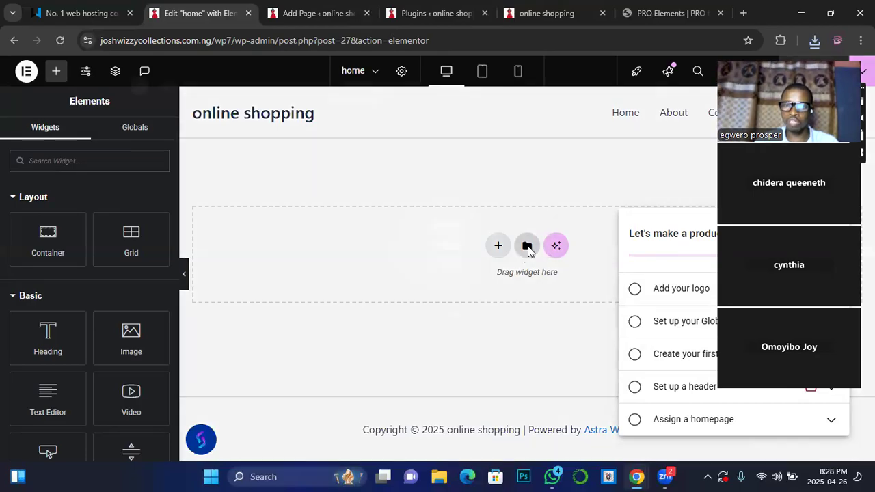
left_click(470, 94)
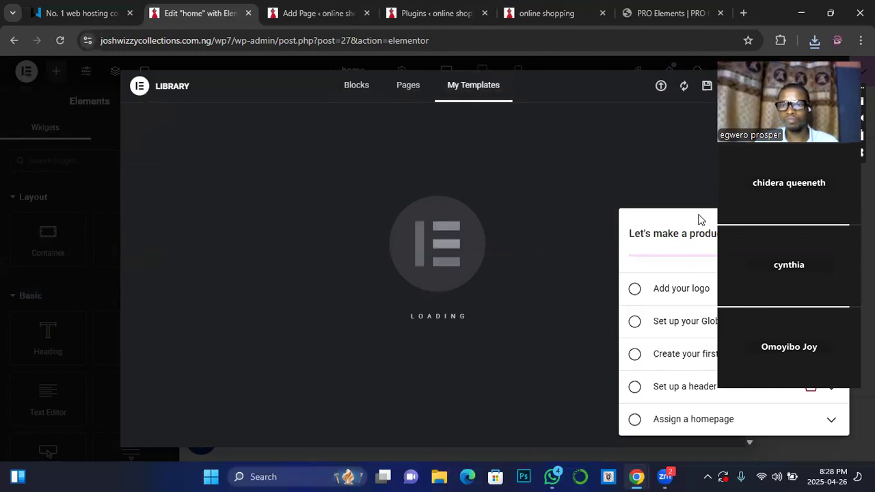
key("Escape")
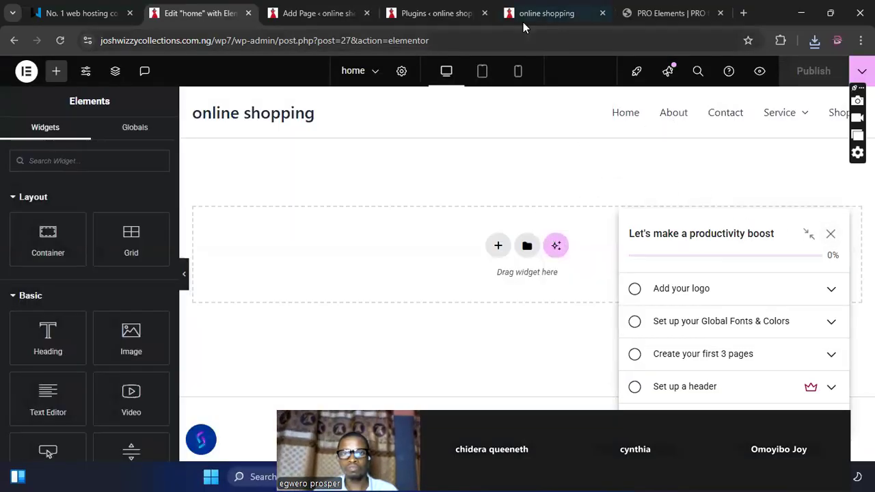
left_click(441, 14)
left_click(344, 13)
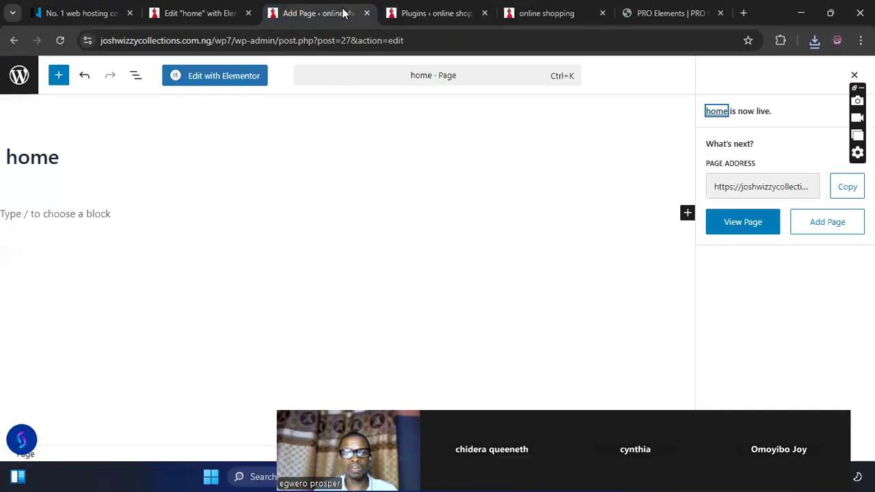
left_click(213, 15)
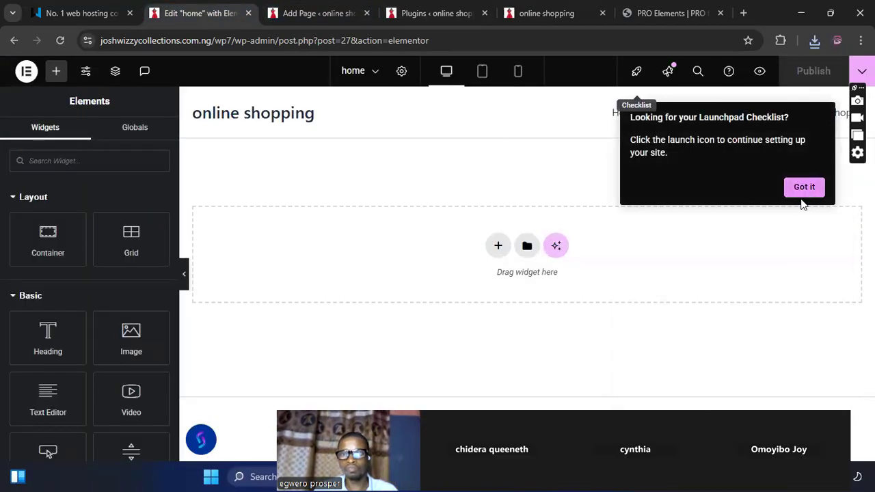
Start inserting the Online Training – Home – Flexbox page template and connect the site to Elementor's Template Library.
left_click(527, 247)
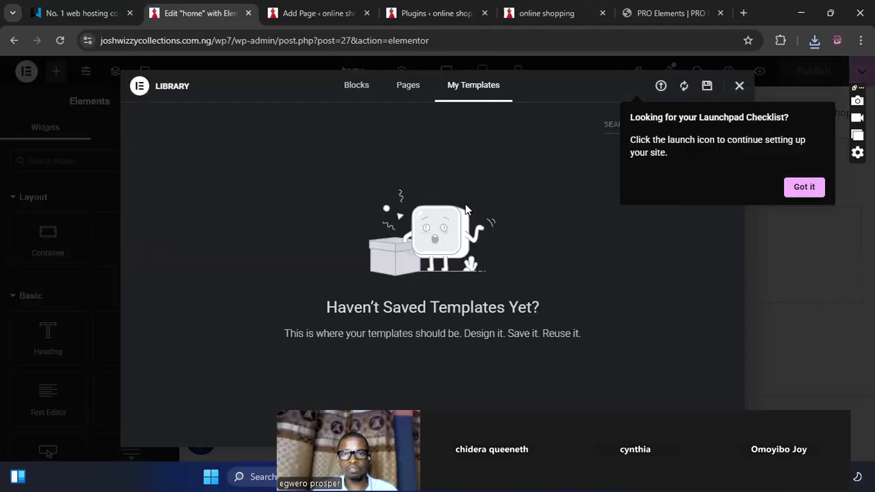
left_click(409, 86)
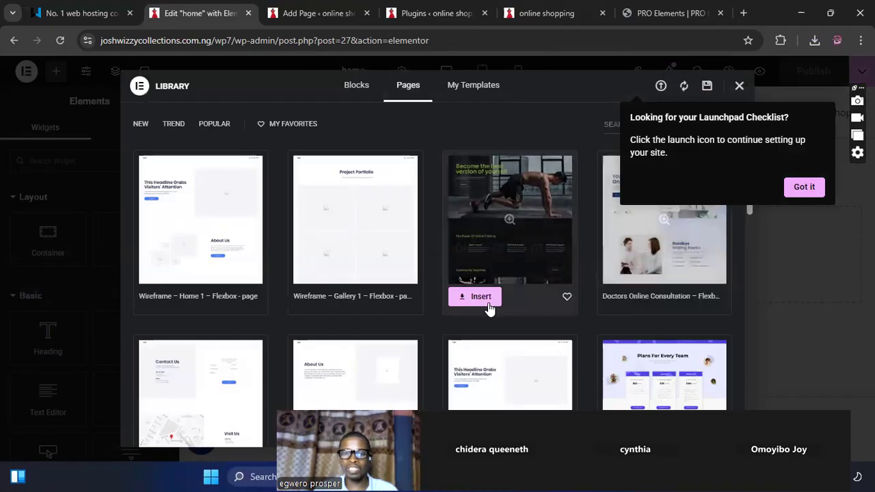
scroll(516, 347, "down", 1)
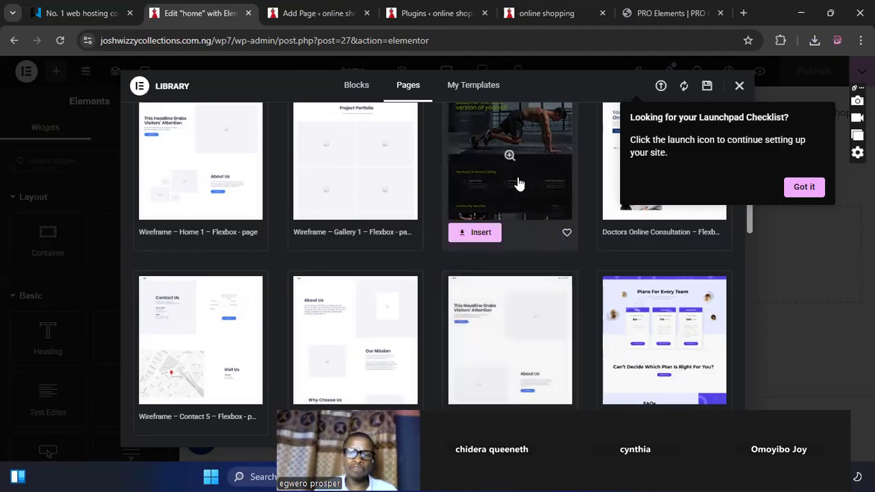
left_click(475, 233)
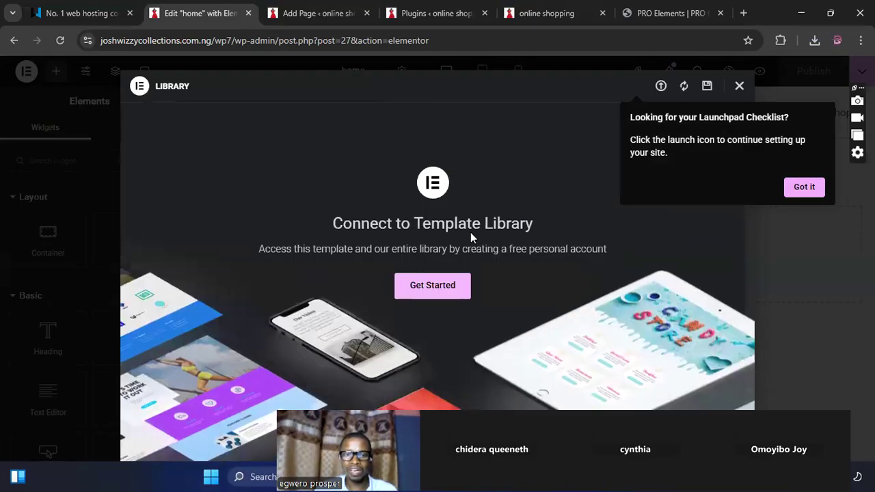
left_click(425, 287)
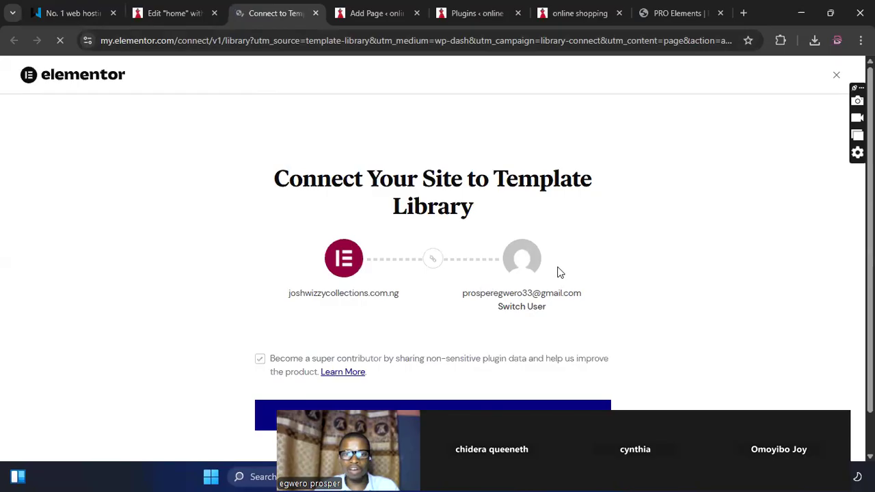
scroll(455, 294, "down", 1)
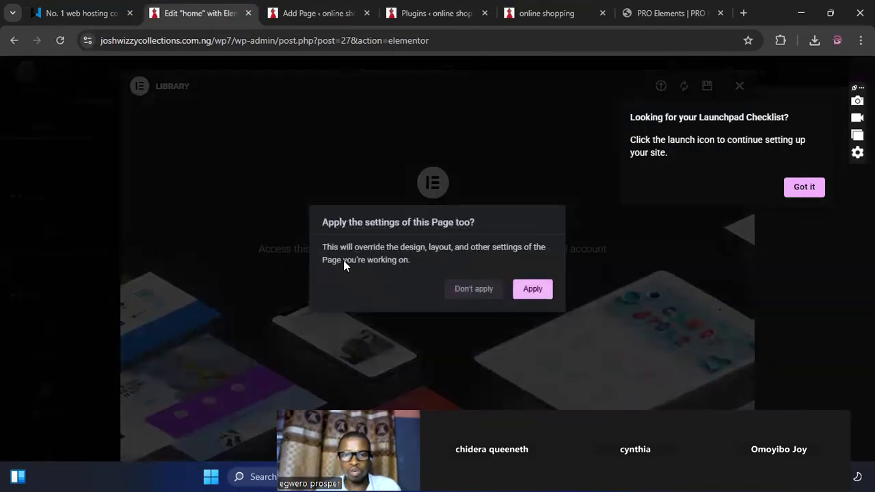
Try to insert the Online Training page template both with and without its page settings, and close the template library.
left_click(533, 290)
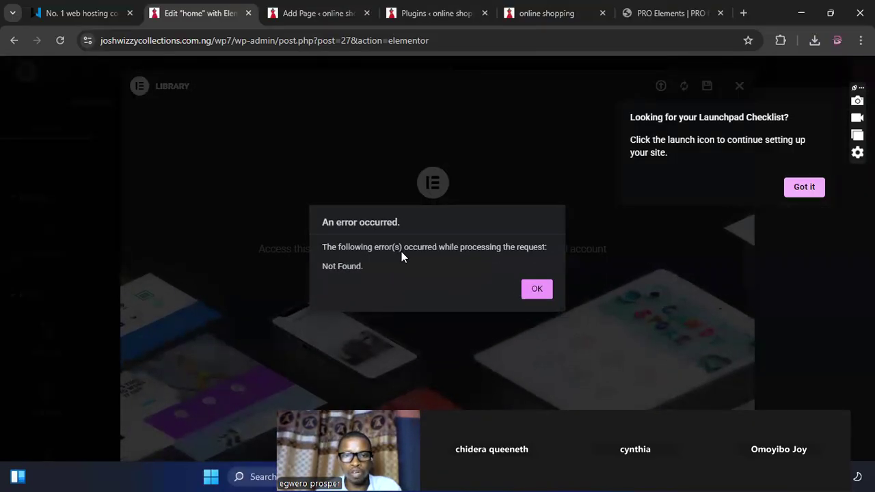
left_click(537, 290)
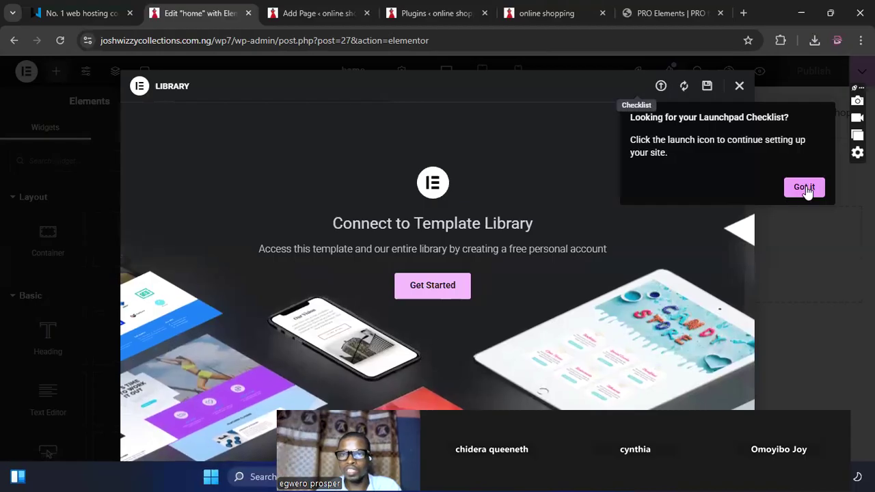
left_click(430, 286)
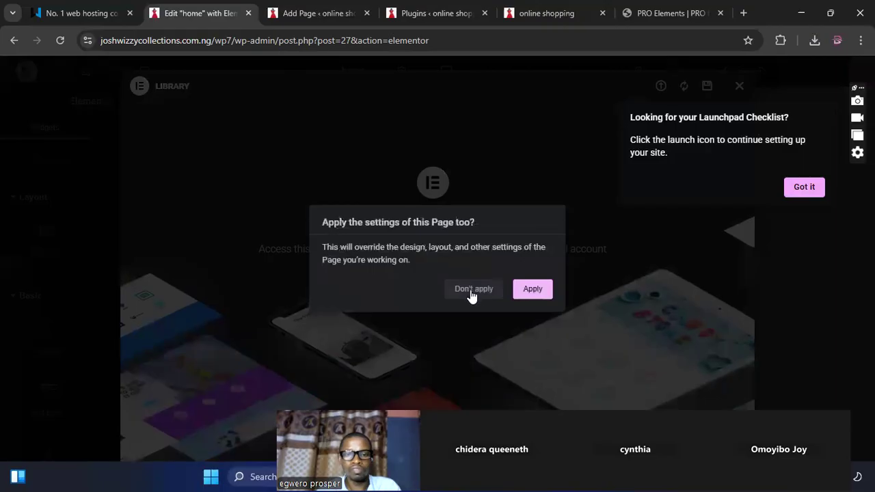
left_click(475, 290)
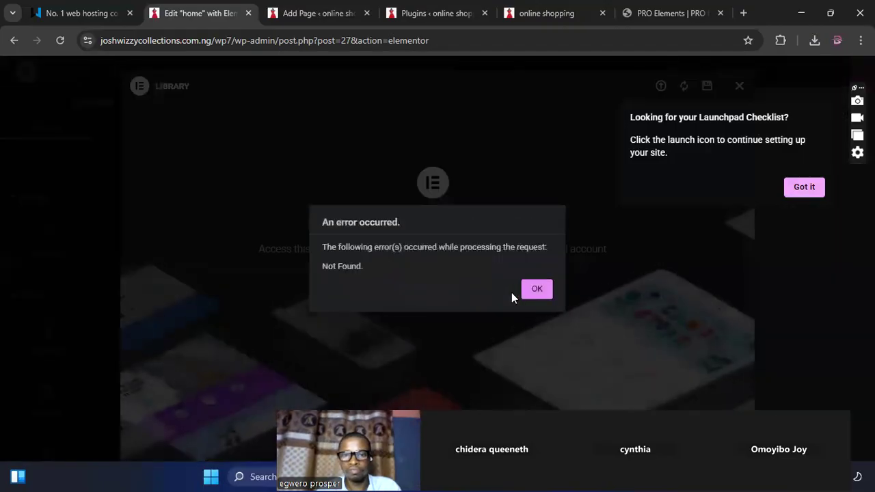
left_click(539, 293)
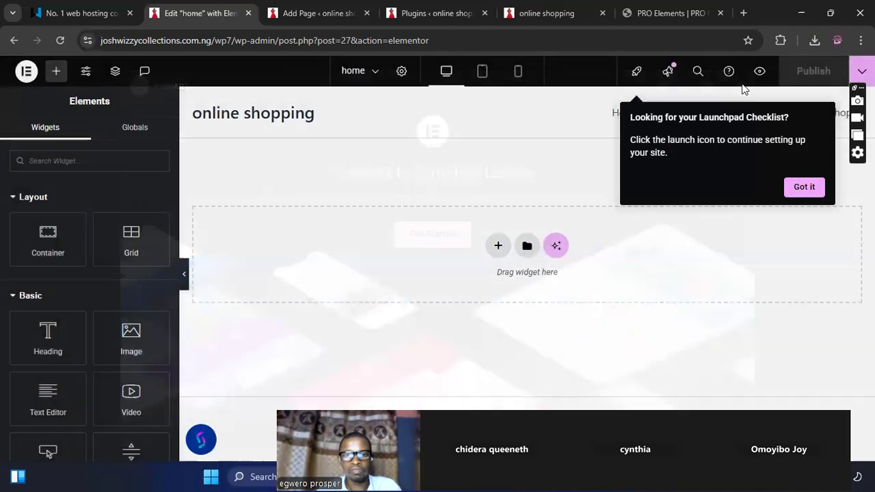
left_click(740, 86)
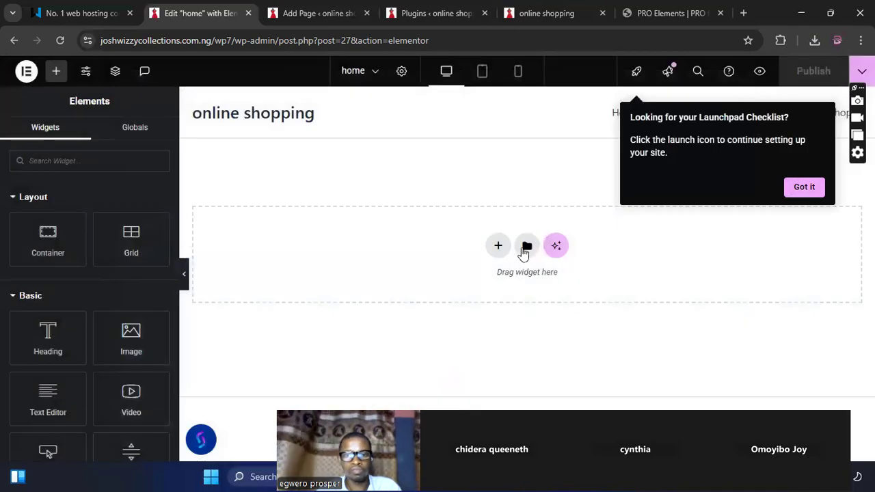
Insert the Wireframe – Home 1 – Flexbox page template from the library and apply its page settings.
left_click(526, 247)
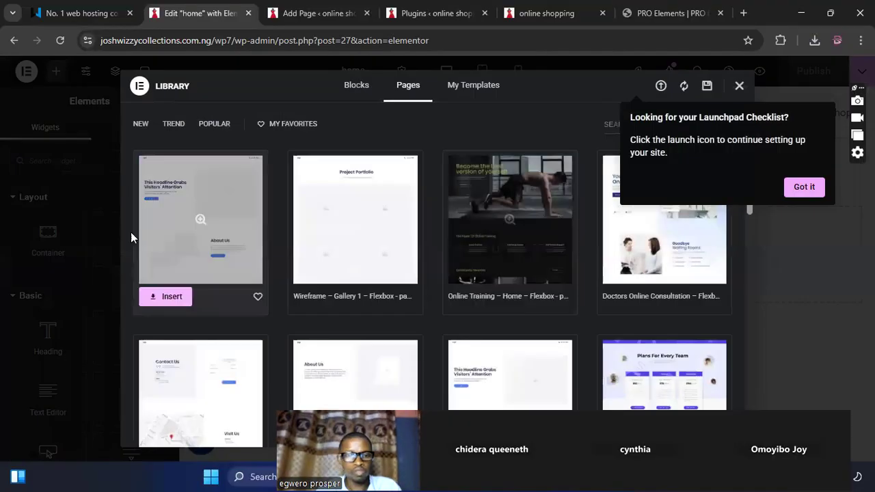
left_click(172, 296)
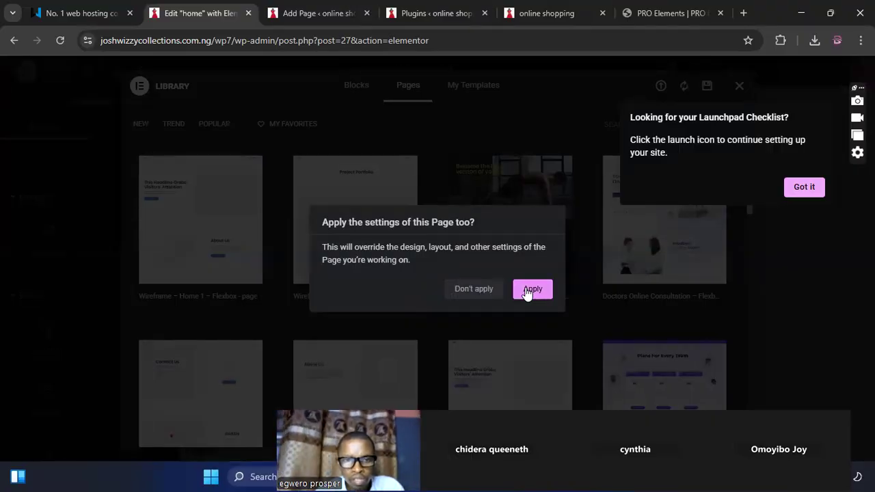
left_click(532, 289)
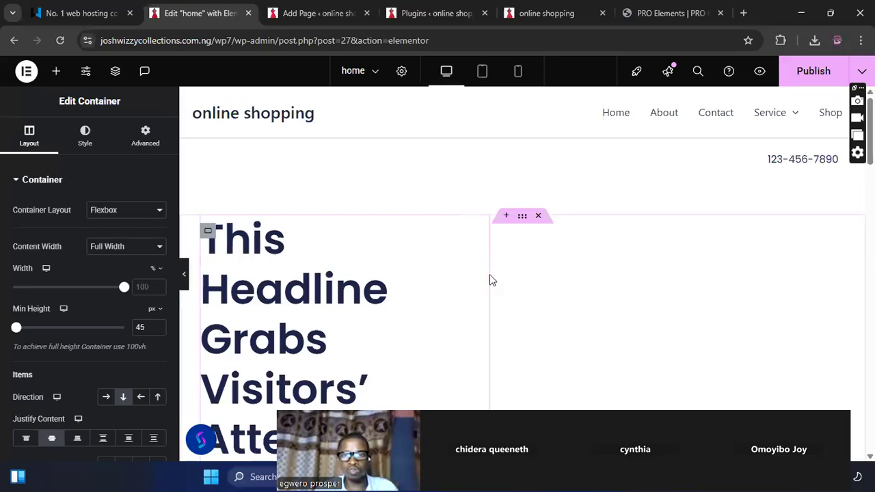
Examine the inserted template's sections from the header through to the footer and back up the page.
scroll(492, 287, "down", 1)
scroll(495, 299, "up", 1)
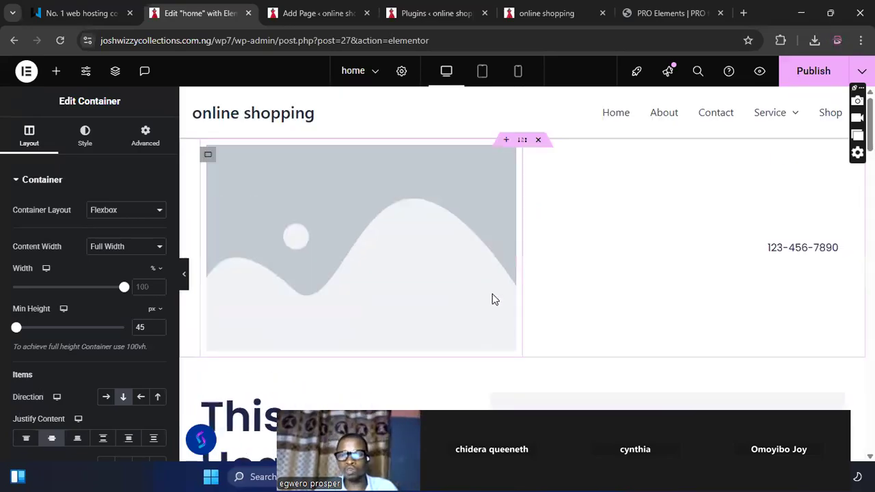
scroll(495, 300, "down", 1)
scroll(495, 300, "up", 1)
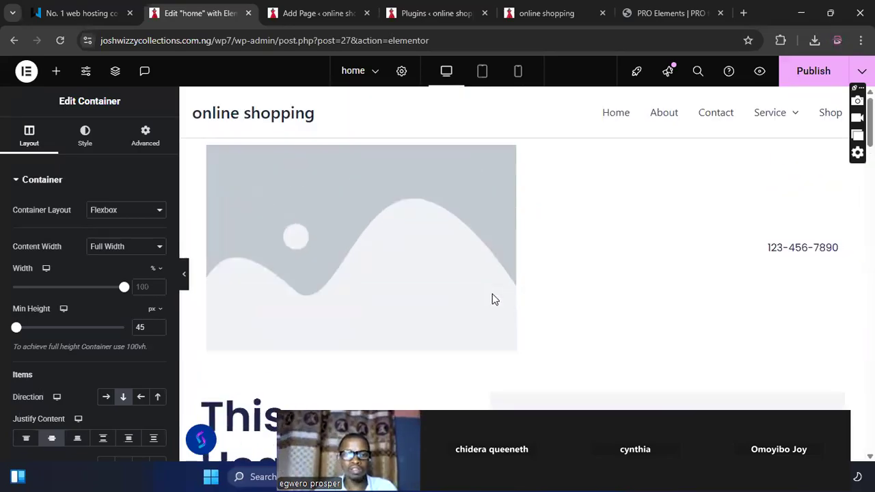
scroll(495, 299, "down", 2)
scroll(495, 300, "up", 2)
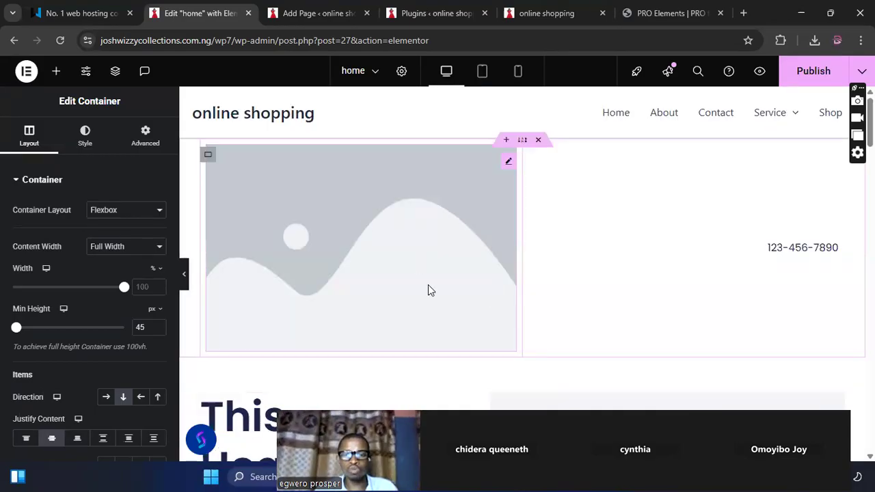
scroll(441, 293, "down", 3)
scroll(517, 315, "down", 4)
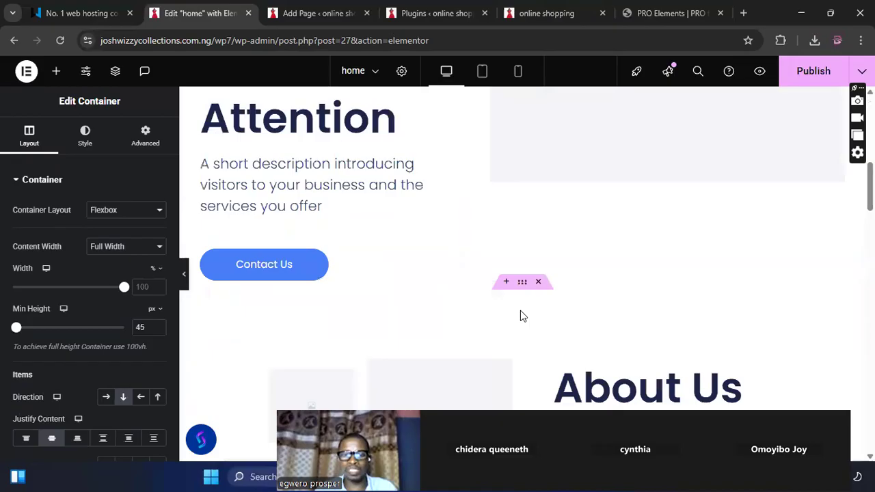
scroll(520, 316, "down", 2)
scroll(520, 316, "down", 4)
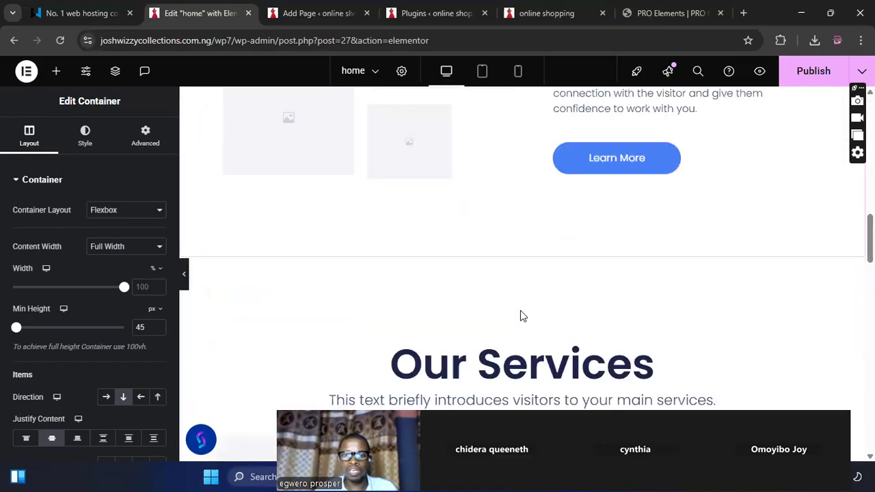
scroll(521, 316, "down", 2)
scroll(521, 316, "down", 4)
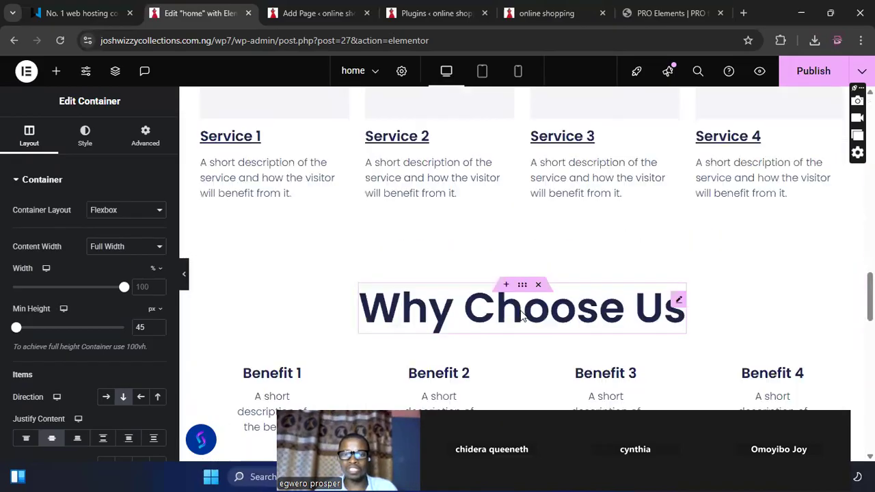
scroll(521, 316, "down", 2)
scroll(520, 315, "down", 10)
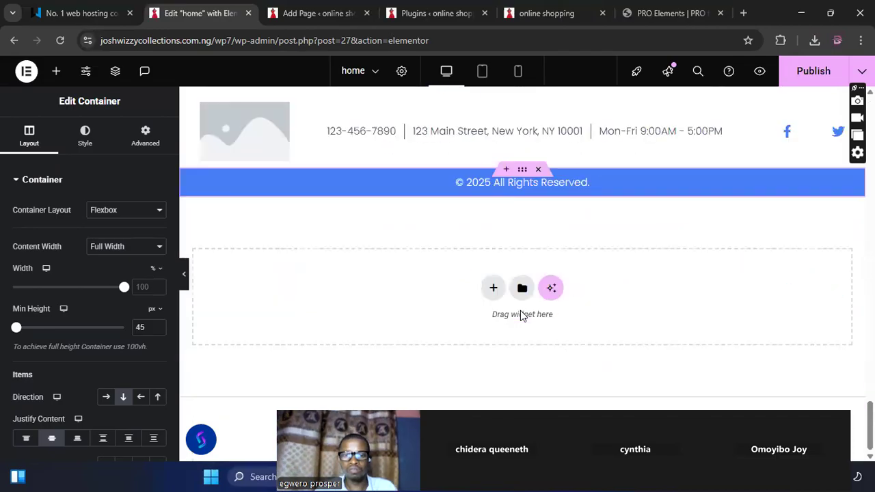
scroll(521, 311, "up", 2)
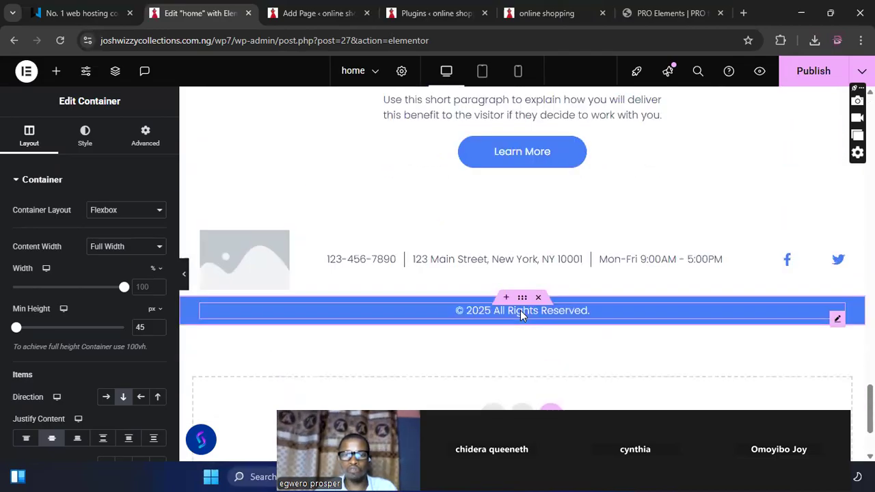
scroll(505, 288, "up", 4)
scroll(506, 289, "up", 10)
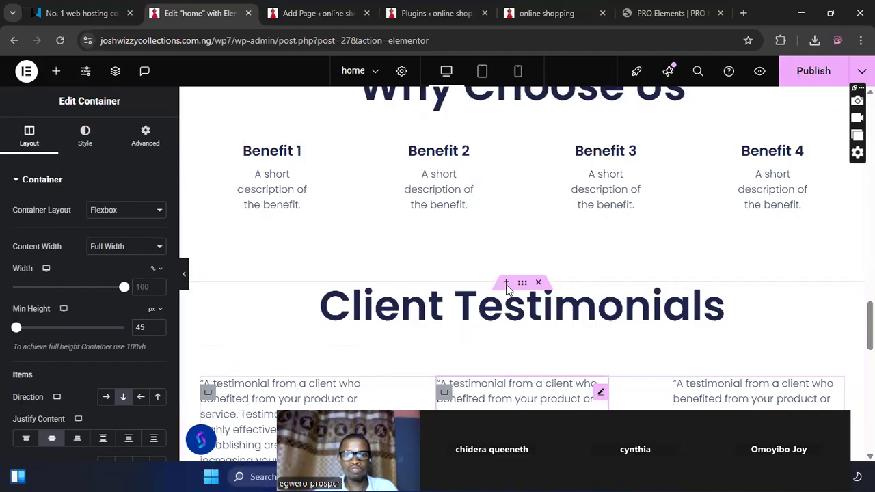
scroll(506, 290, "up", 2)
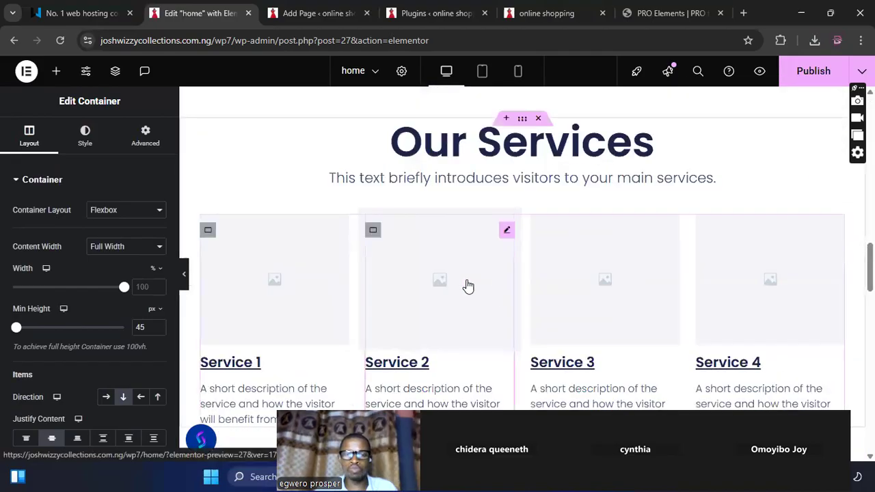
scroll(465, 285, "up", 2)
scroll(465, 285, "down", 2)
scroll(465, 285, "up", 3)
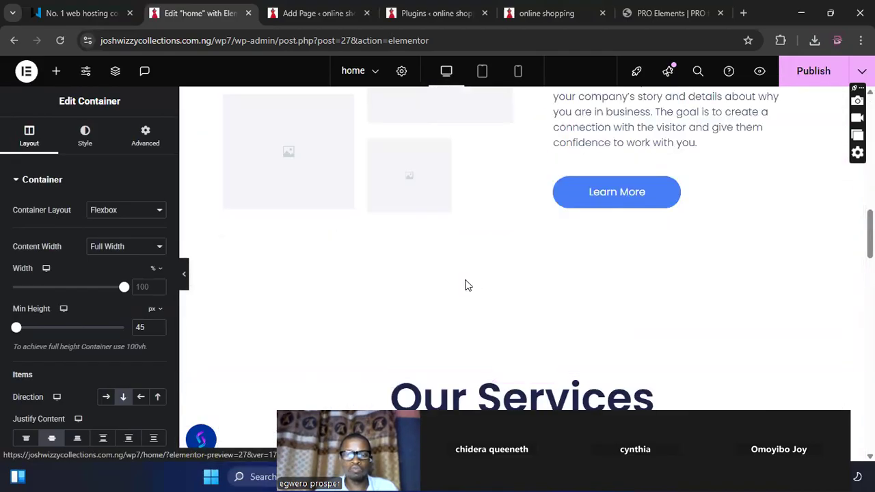
scroll(463, 287, "up", 3)
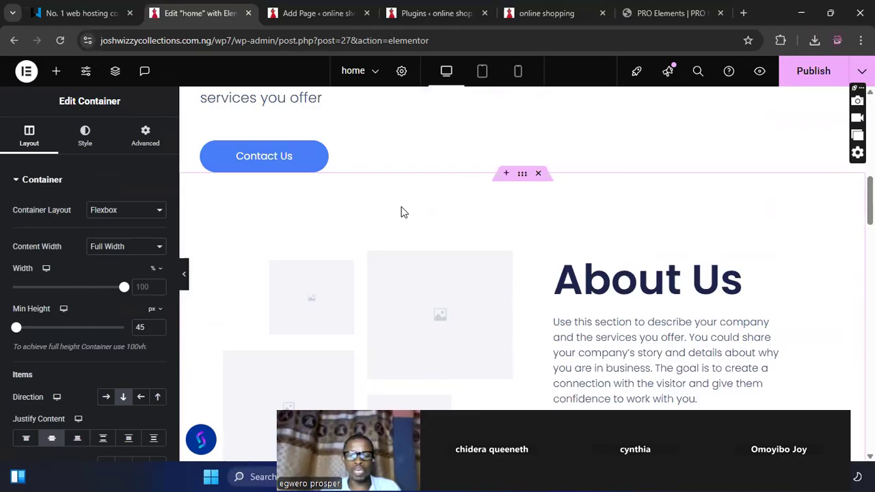
scroll(384, 220, "up", 8)
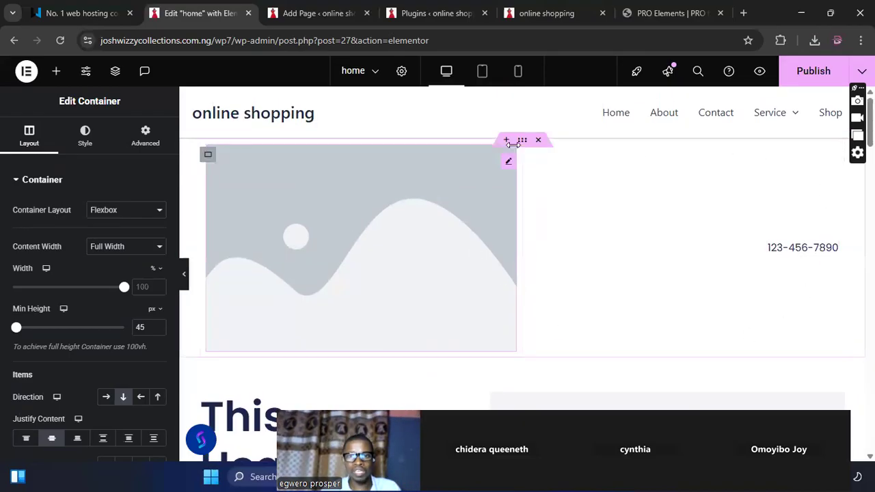
Delete the template's Header container with the placeholder logo and phone number.
scroll(514, 225, "down", 1)
scroll(511, 222, "down", 1)
scroll(509, 218, "up", 1)
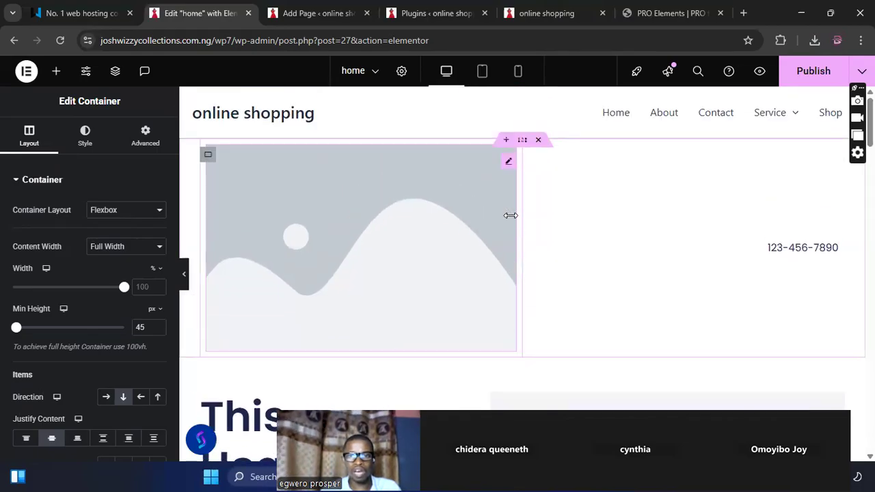
left_click(522, 140)
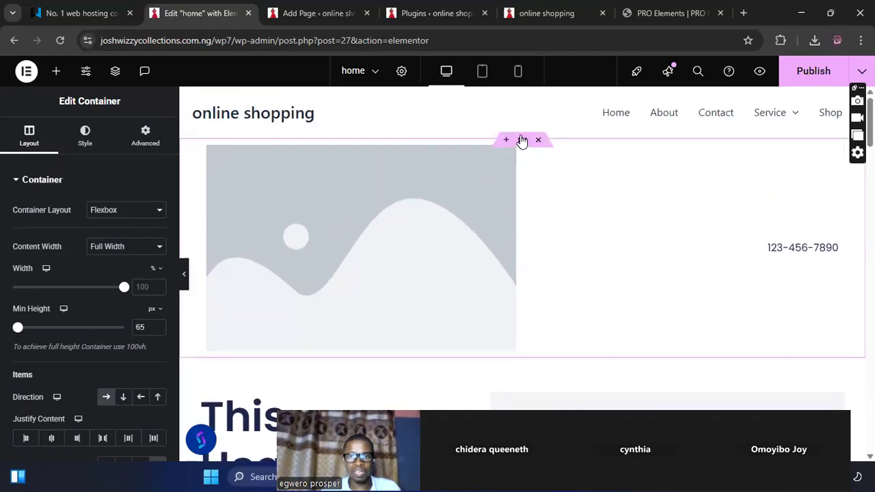
right_click(522, 140)
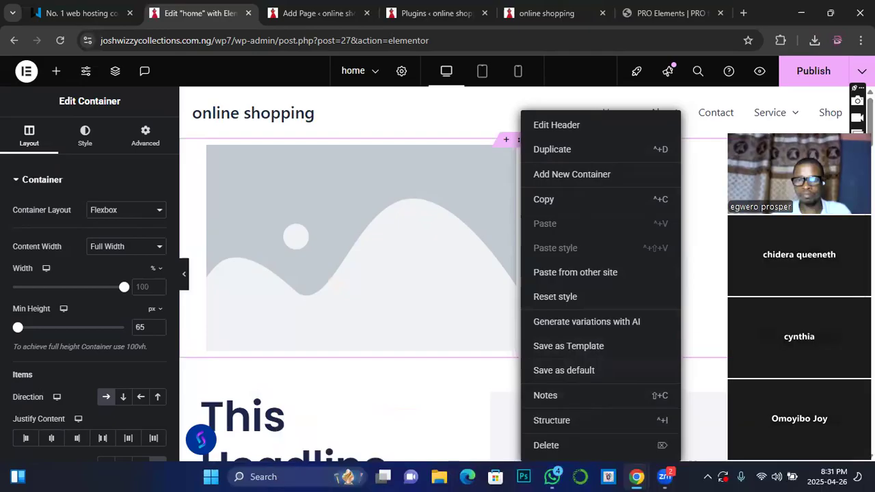
left_click(567, 446)
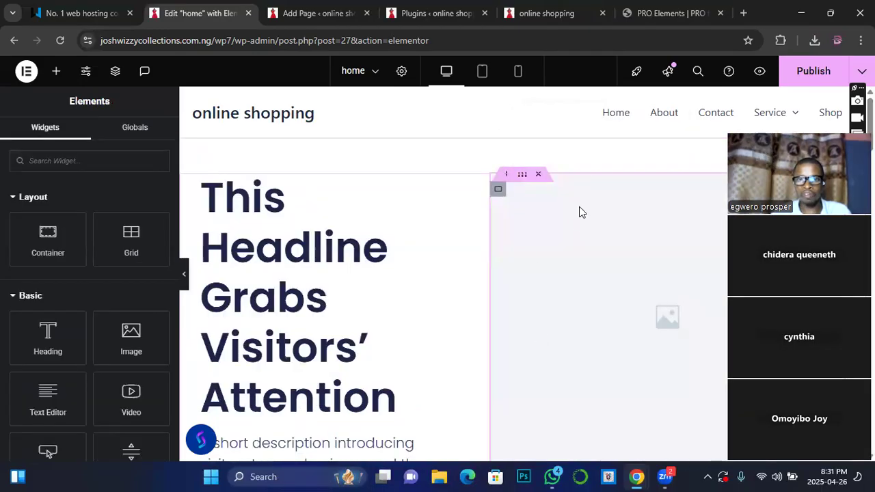
Delete the Hero container with the "This Headline Grabs Visitors' Attention" heading.
scroll(571, 212, "down", 4)
scroll(594, 217, "up", 5)
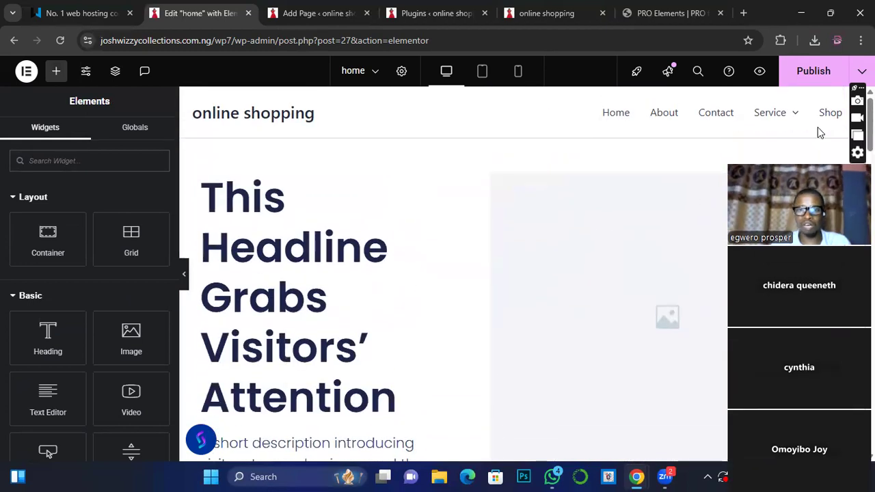
scroll(567, 313, "down", 1)
scroll(568, 314, "up", 1)
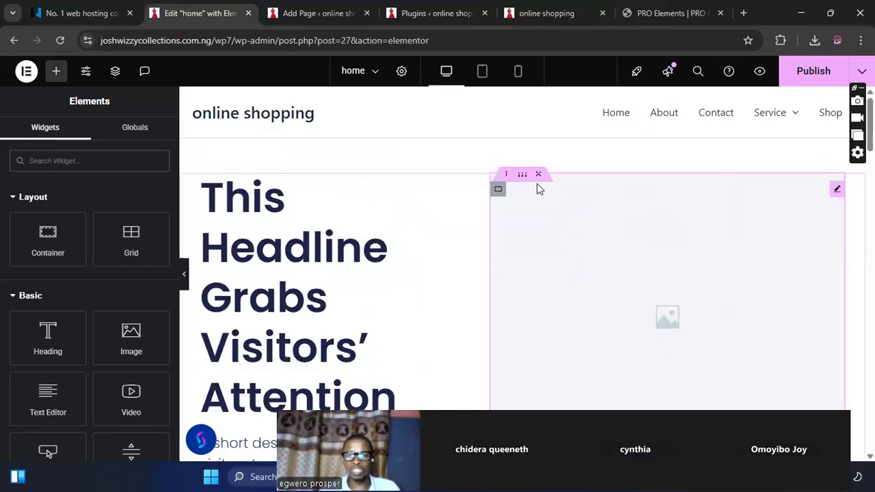
right_click(524, 181)
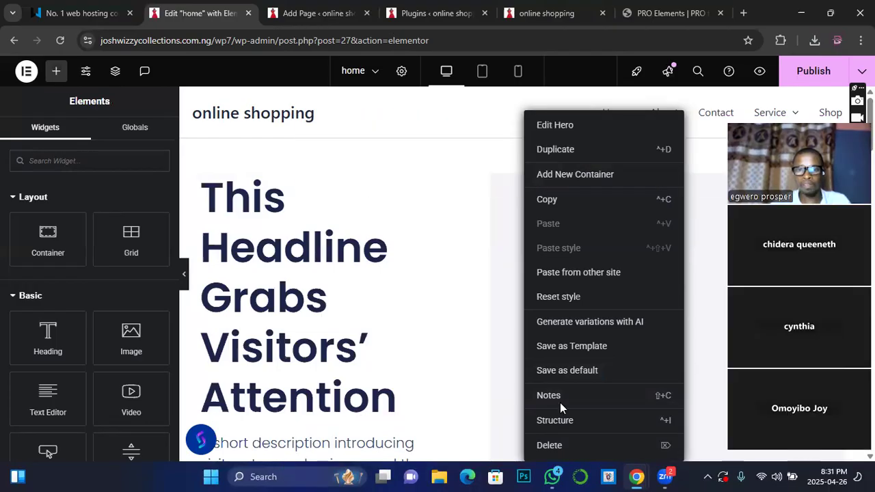
left_click(550, 445)
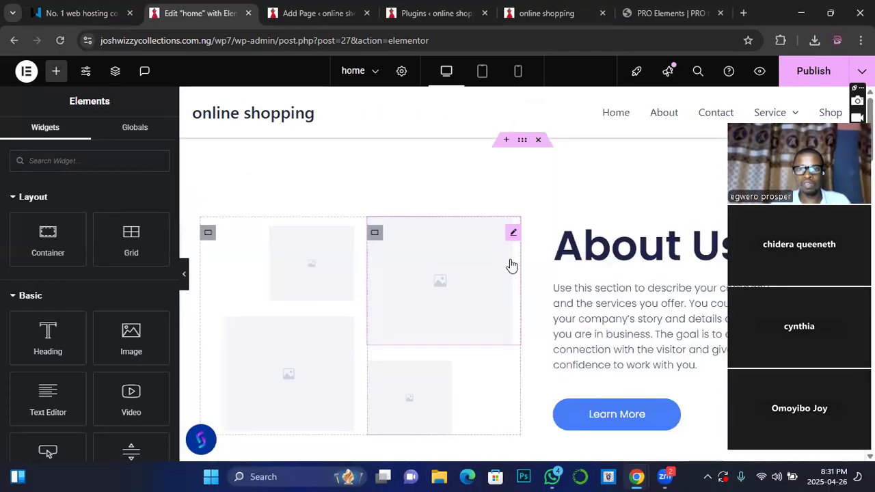
Delete both placeholder images from the second image column beside the About Us text.
scroll(520, 256, "down", 3)
scroll(565, 242, "up", 3)
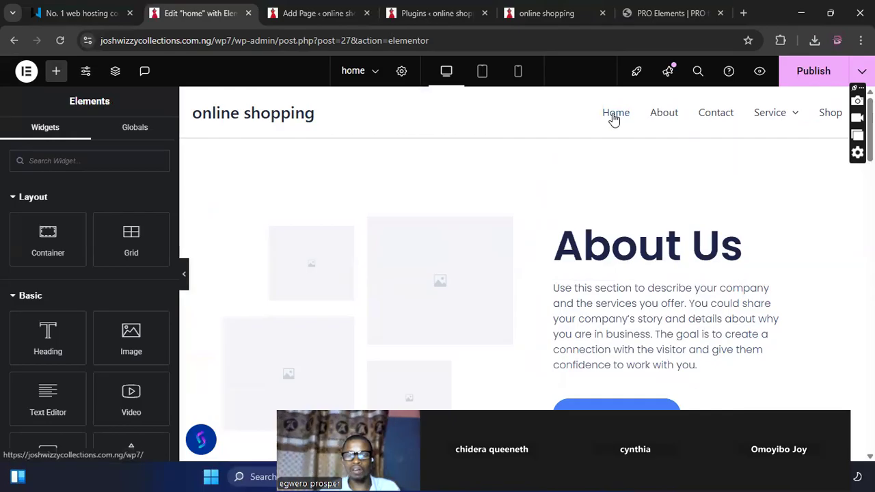
scroll(688, 287, "down", 1)
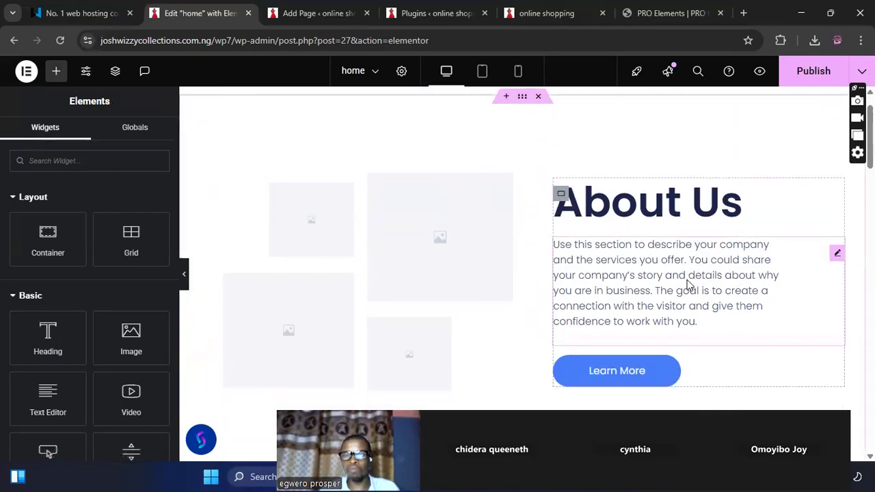
scroll(688, 283, "up", 1)
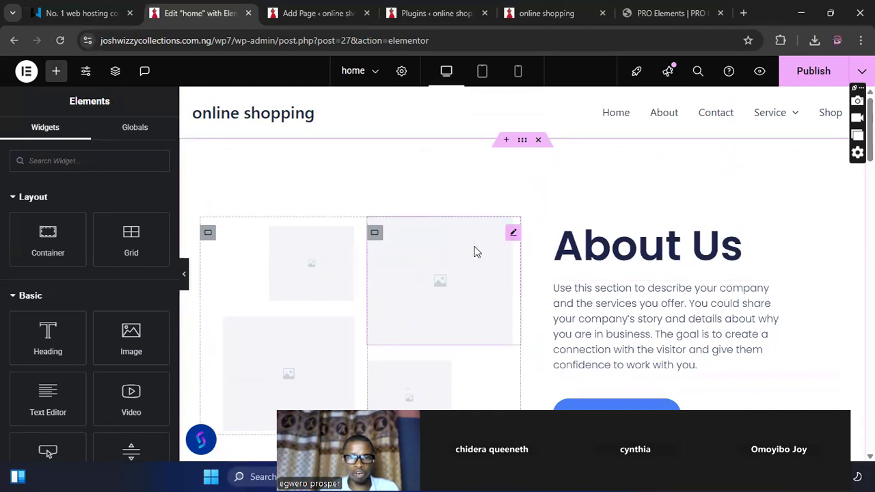
right_click(511, 240)
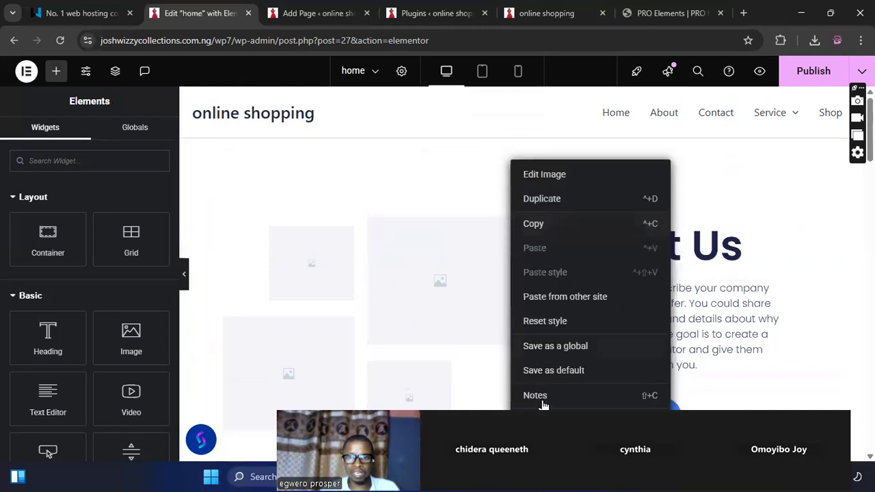
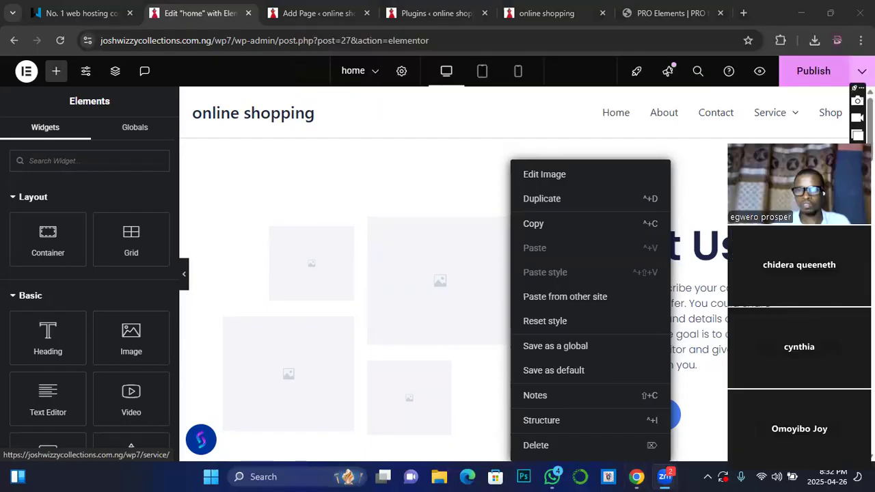
left_click(538, 446)
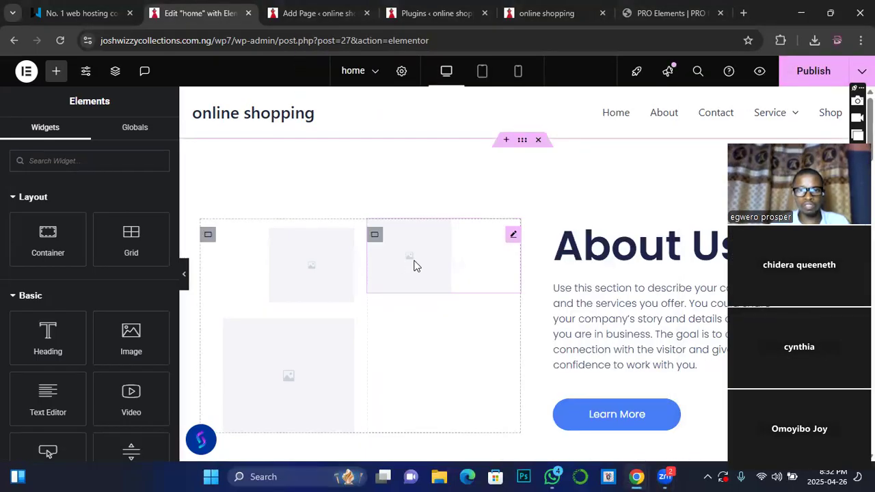
right_click(509, 241)
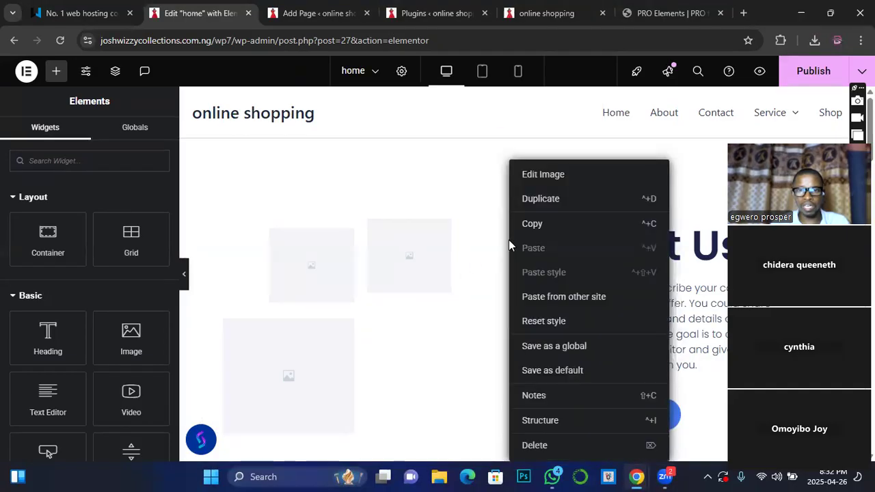
left_click(537, 446)
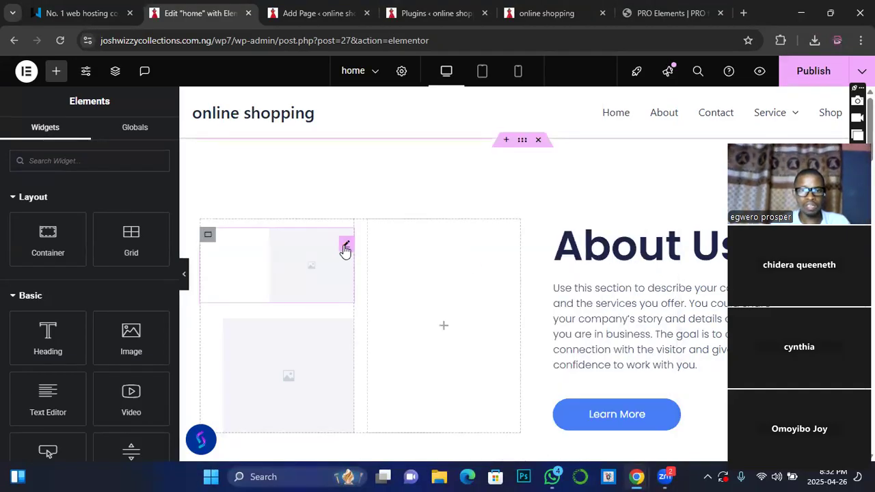
Delete both placeholder images from the first image column beside the About Us text, along with that column's emptied container.
right_click(345, 250)
left_click(372, 448)
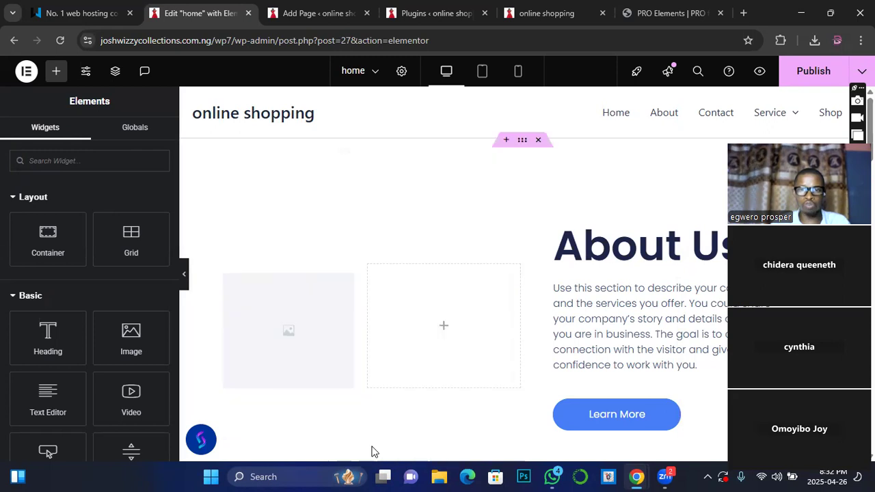
right_click(345, 293)
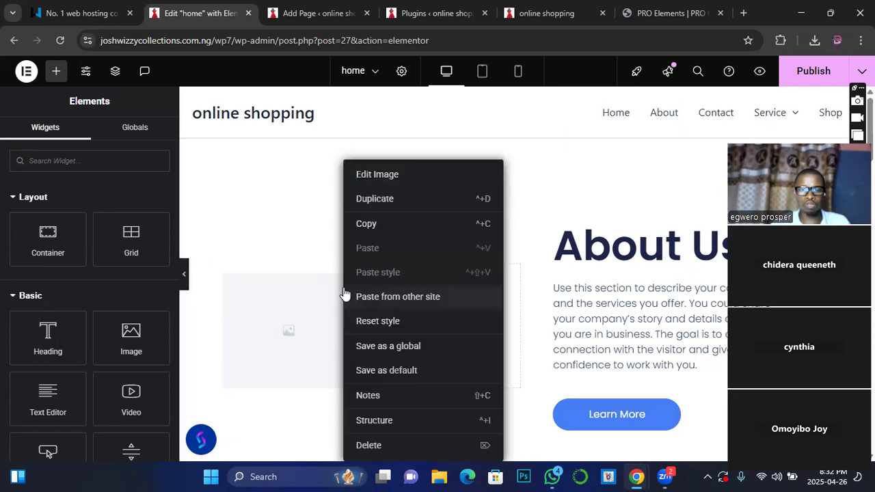
left_click(376, 447)
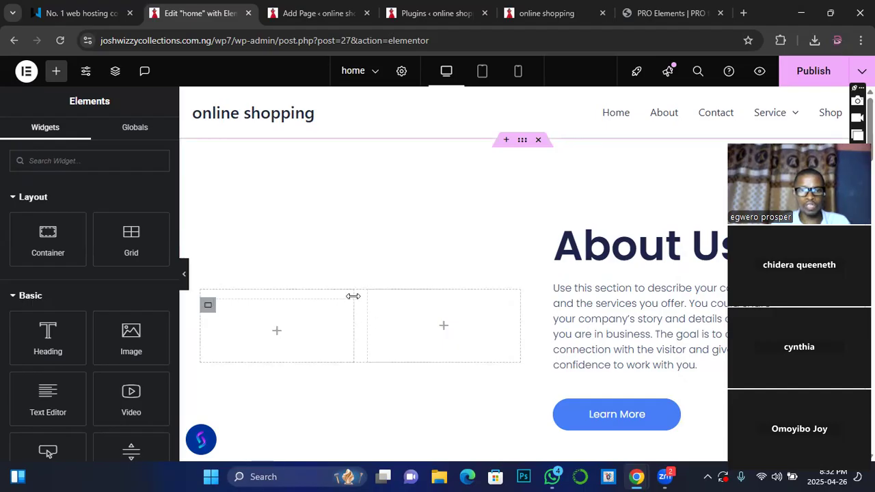
right_click(208, 306)
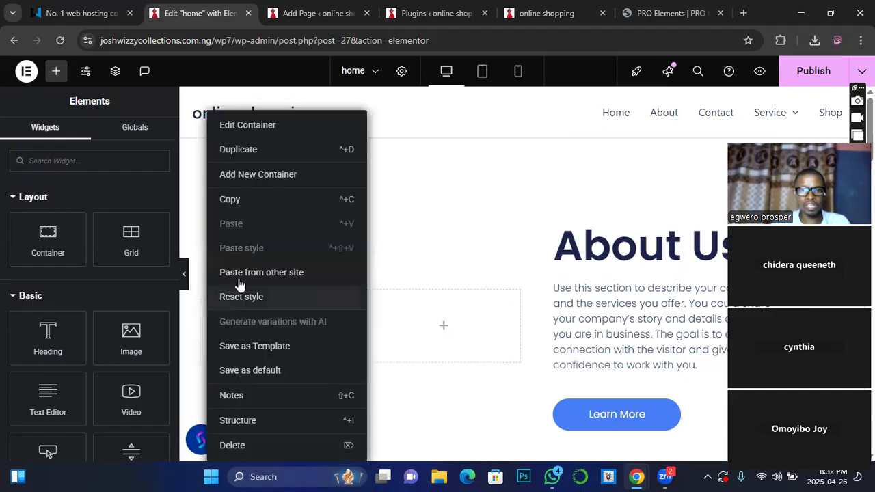
left_click(238, 446)
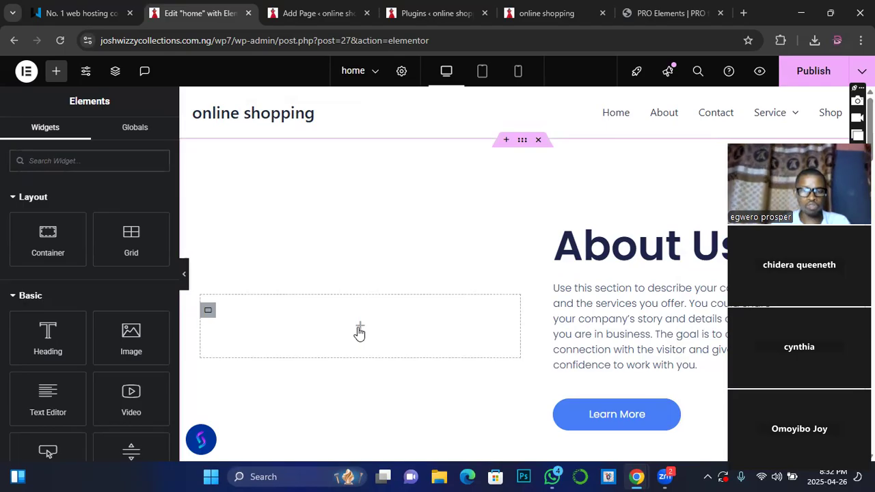
Add an Image widget to the remaining empty container beside the About Us text.
left_click(78, 169)
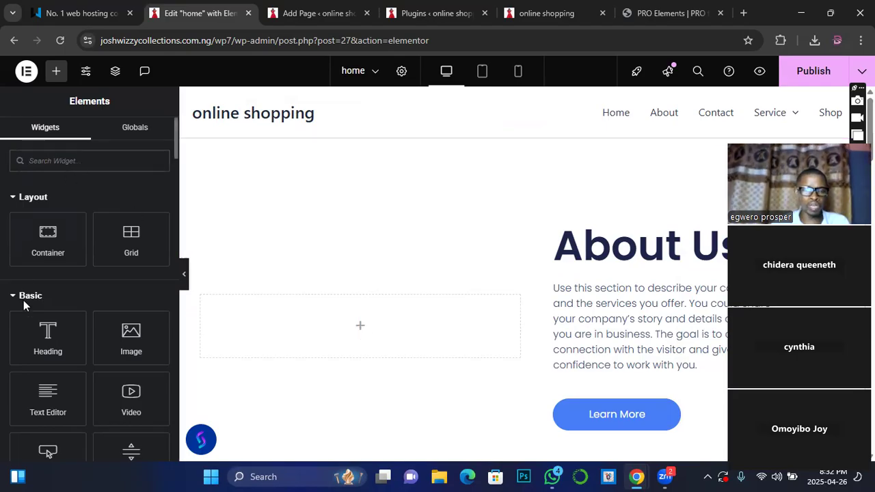
scroll(84, 342, "down", 4)
scroll(85, 342, "up", 3)
scroll(85, 345, "down", 4)
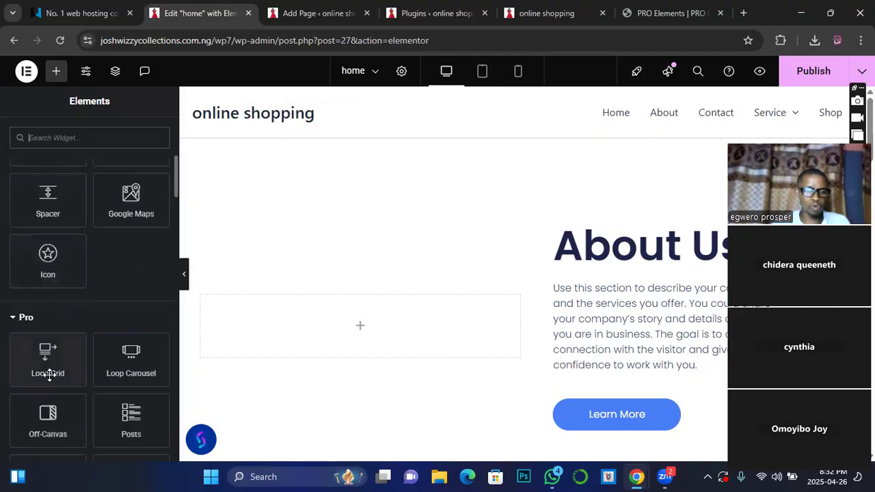
scroll(113, 369, "up", 3)
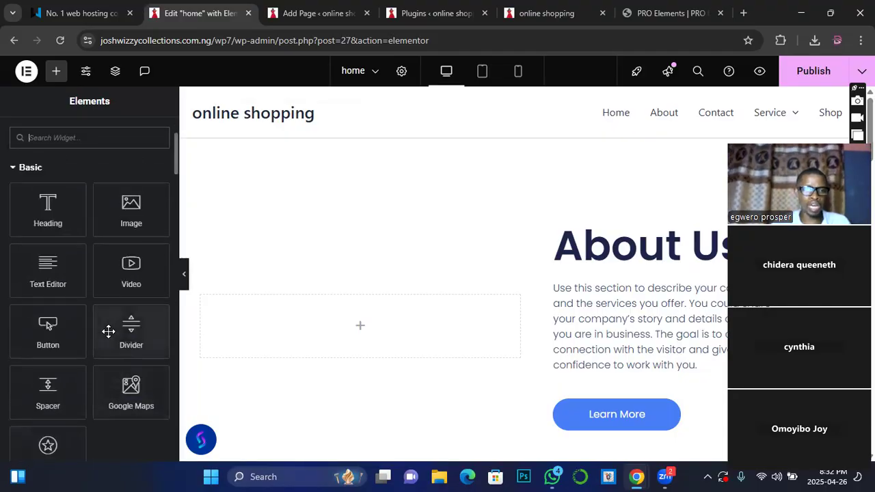
scroll(108, 331, "up", 1)
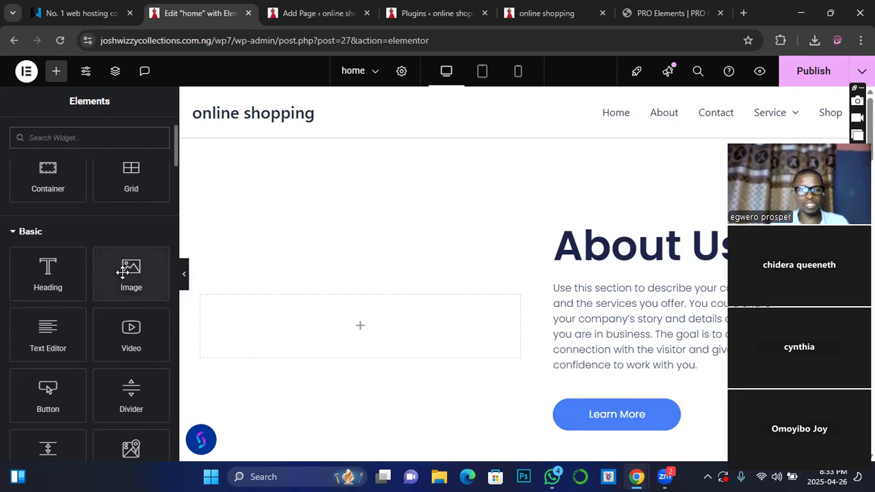
left_click_drag(122, 272, 341, 329)
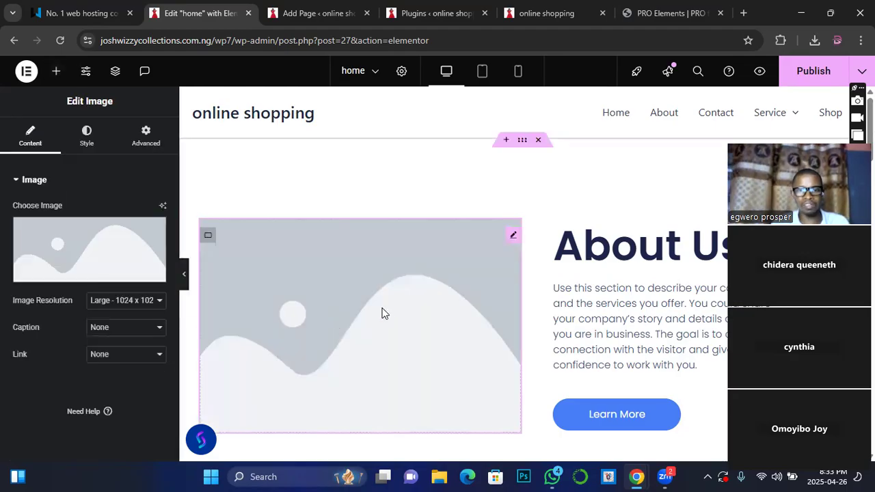
Upload da pic2 from the Pictures folder and select it as the new Image widget's picture.
scroll(383, 313, "down", 1)
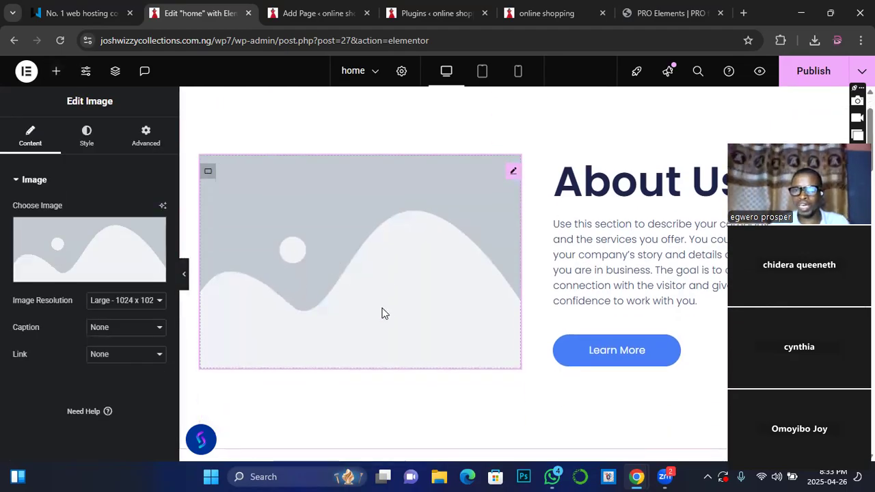
left_click(101, 249)
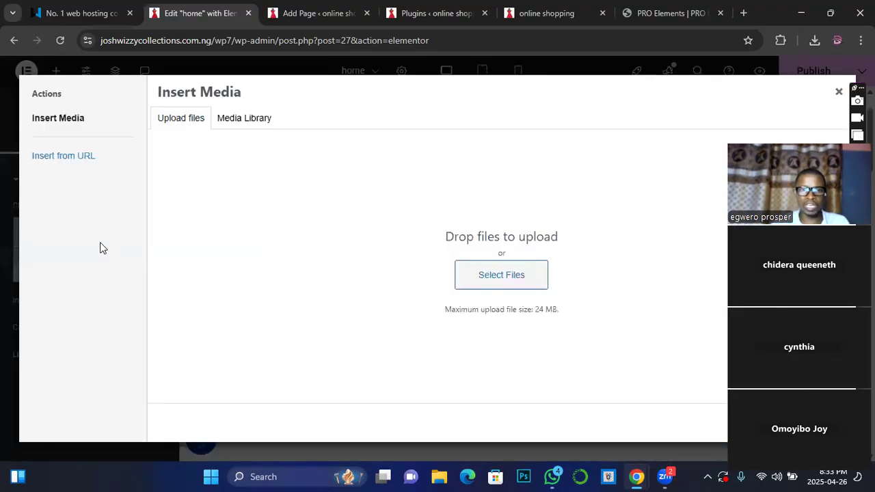
left_click(241, 121)
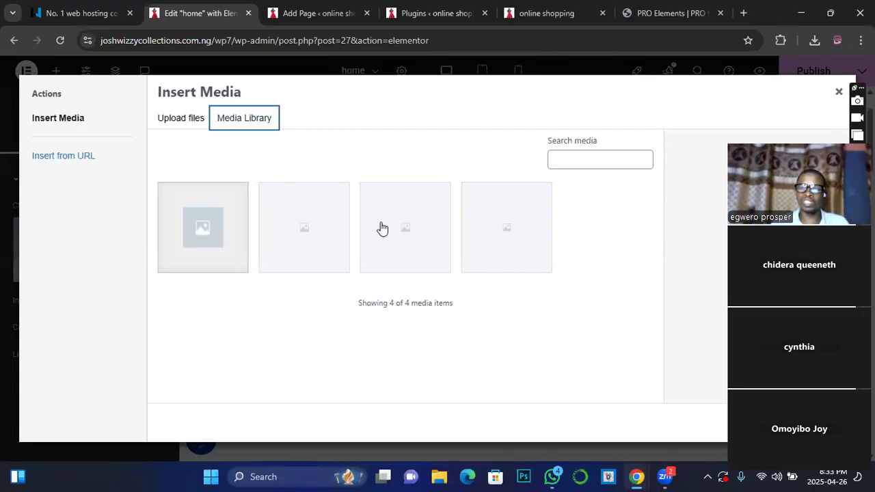
left_click(184, 120)
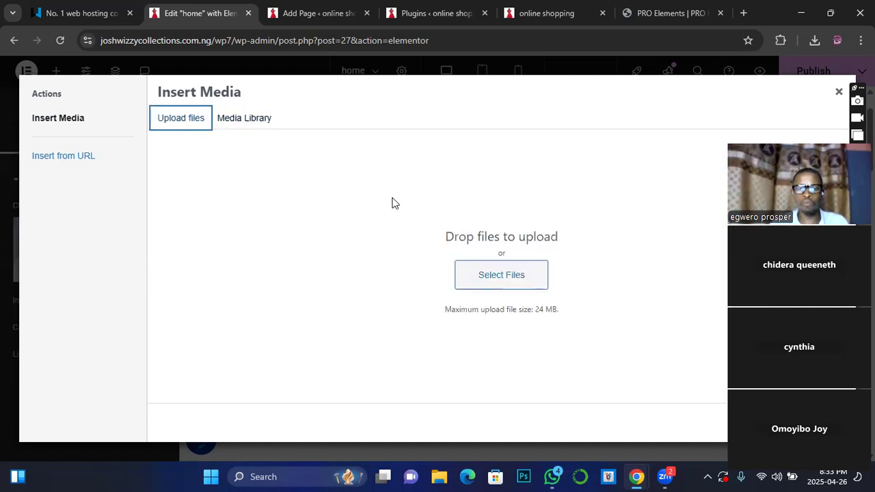
left_click(503, 277)
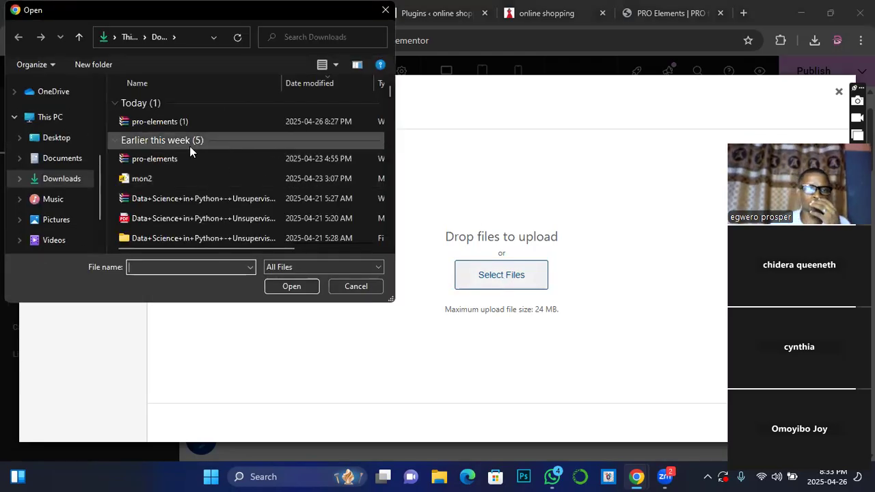
left_click(60, 220)
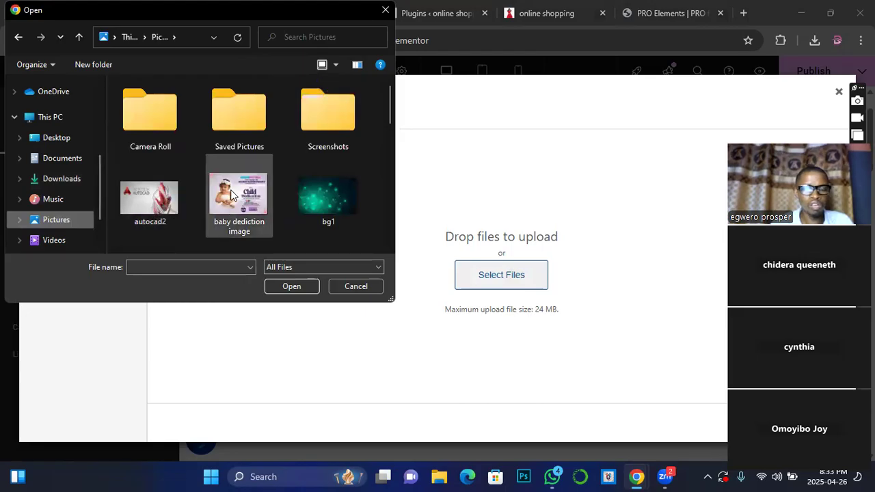
scroll(233, 199, "down", 3)
left_click(231, 142)
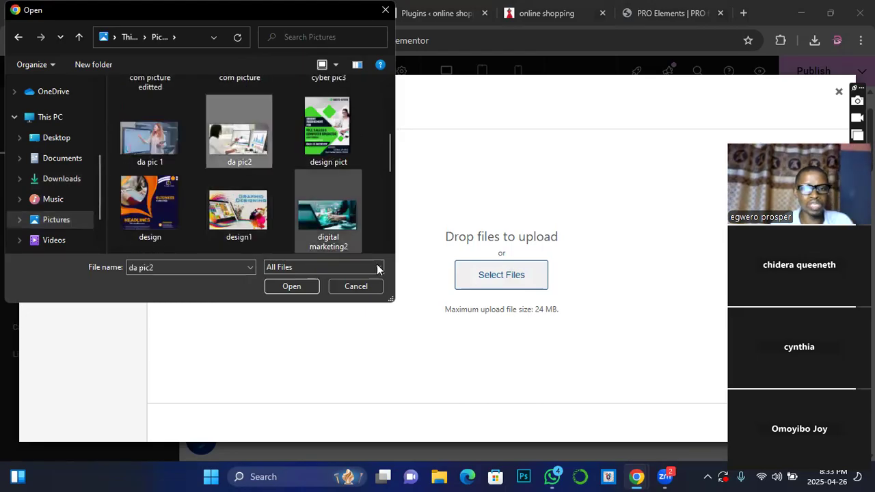
left_click(291, 287)
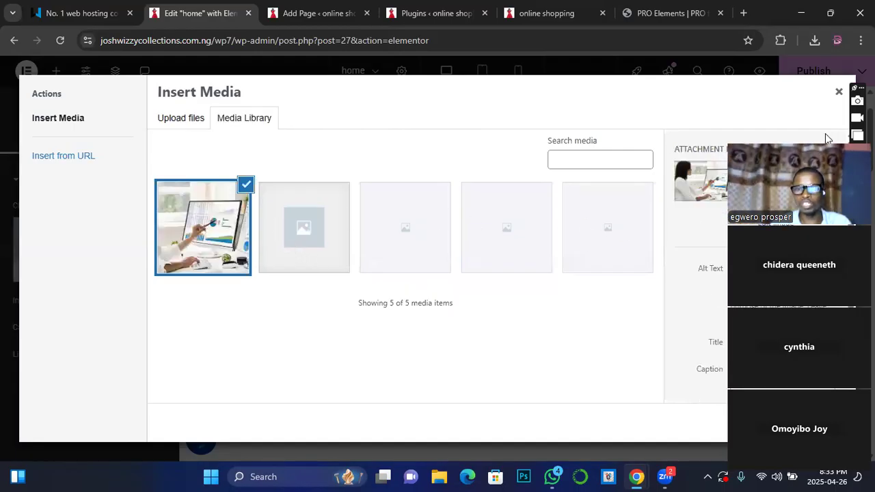
left_click_drag(793, 185, 82, 437)
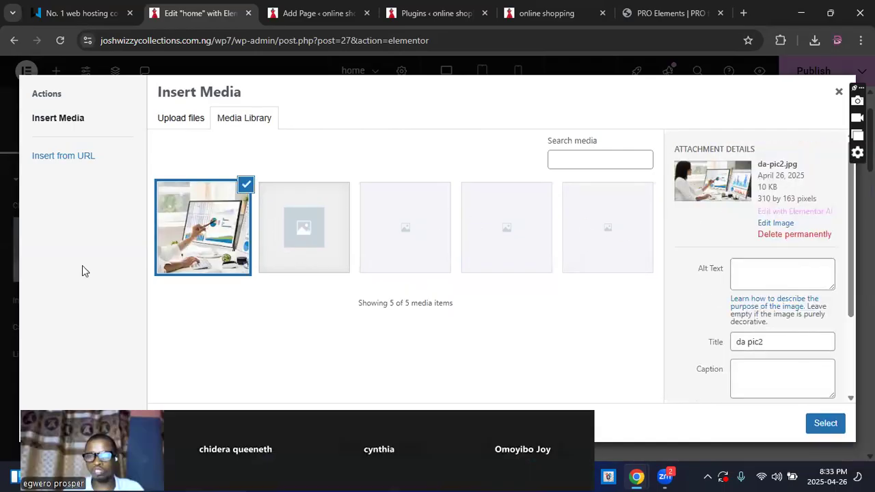
left_click(820, 423)
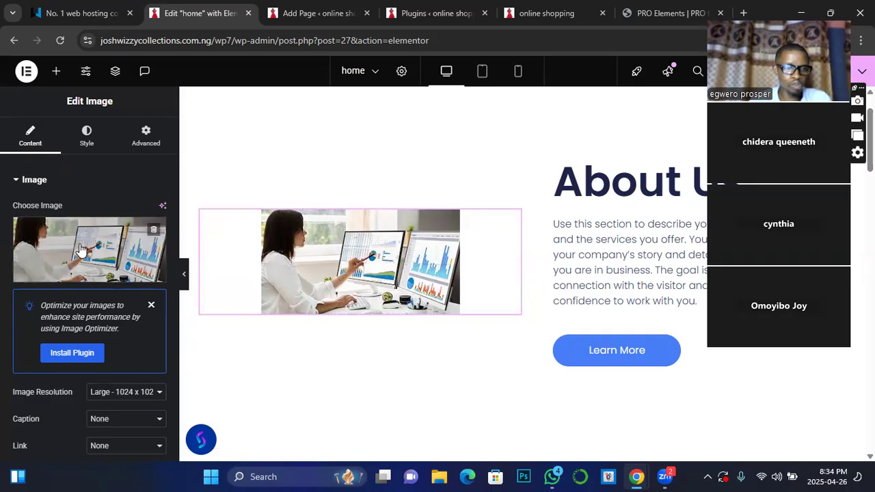
Set the About Us image's width to 100%.
left_click(86, 141)
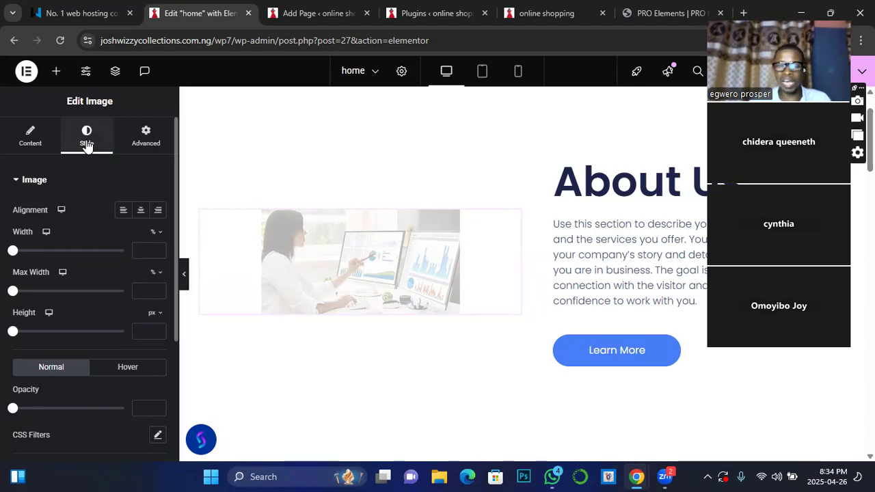
left_click_drag(14, 256, 123, 261)
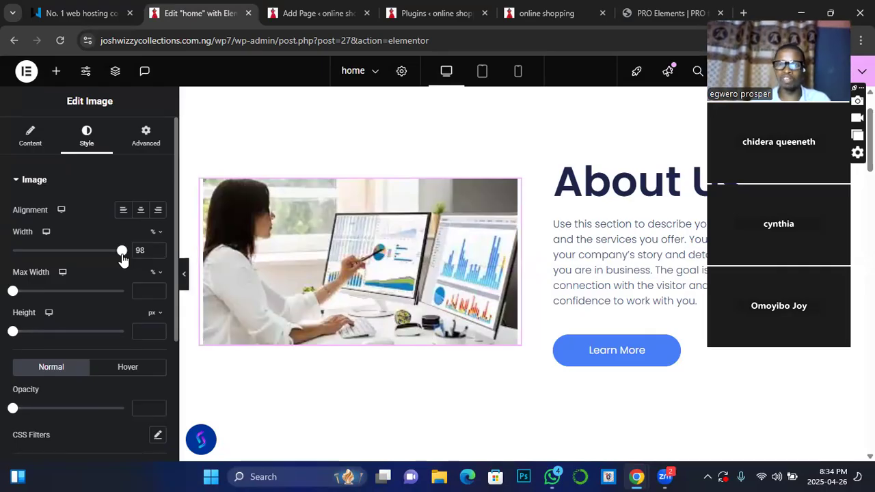
left_click_drag(123, 260, 127, 260)
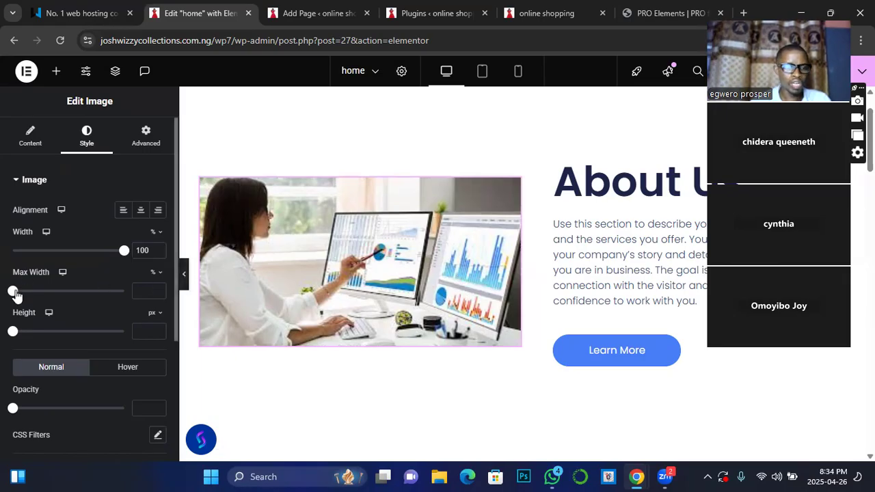
Try a width of 97% with a maximum width of 100% on the About Us image.
mouse_move(13, 293)
left_mouse_down()
mouse_move(67, 294)
mouse_move(13, 294)
left_mouse_up()
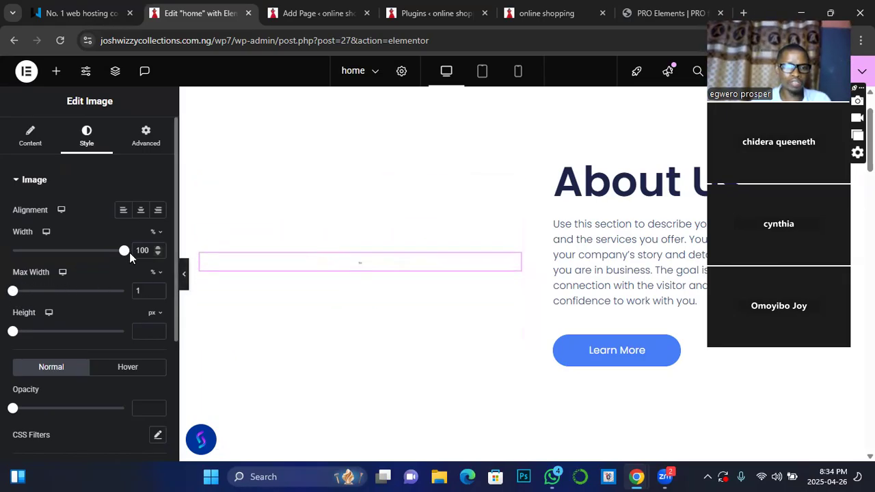
mouse_move(124, 253)
left_mouse_down()
mouse_move(15, 258)
mouse_move(121, 252)
left_mouse_up()
left_click_drag(14, 291, 130, 294)
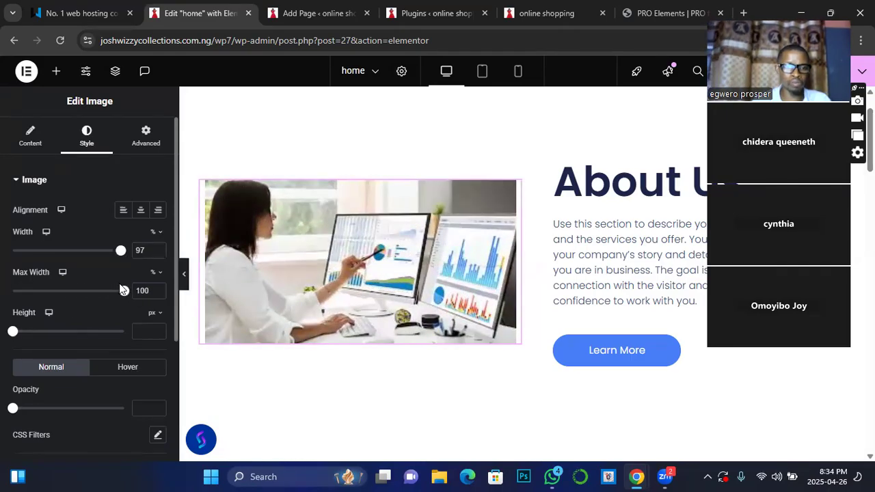
Set the About Us image's width to 100%, its maximum width to 94% and its height to 325 px.
mouse_move(15, 333)
left_mouse_down()
mouse_move(111, 323)
mouse_move(15, 329)
left_mouse_up()
left_click_drag(125, 291, 6, 294)
mouse_move(121, 250)
left_mouse_down()
mouse_move(20, 258)
mouse_move(130, 255)
left_mouse_up()
left_click_drag(12, 292, 117, 291)
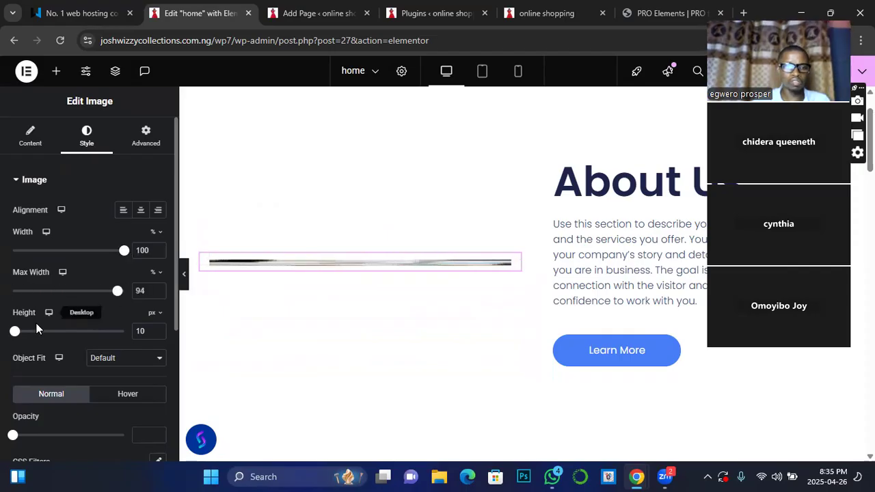
left_click_drag(15, 331, 86, 331)
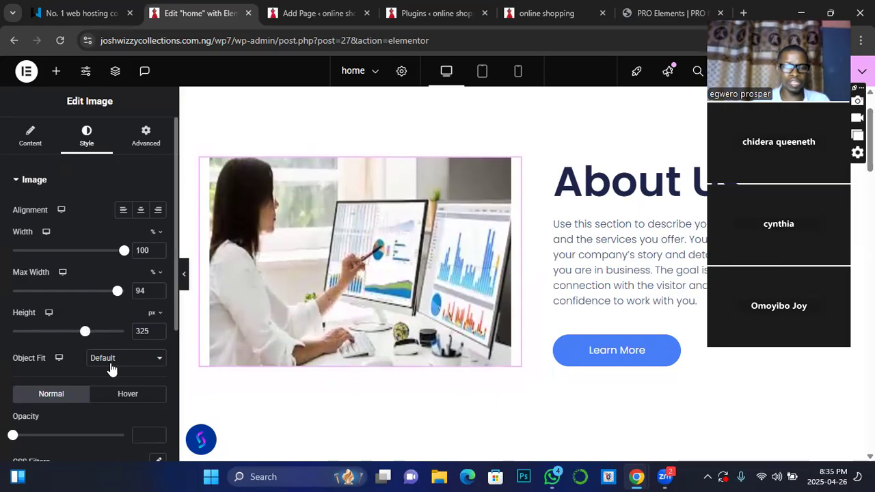
Set the About Us image's opacity to 0.98 and its border radius to 8 px on all corners.
scroll(60, 370, "down", 1)
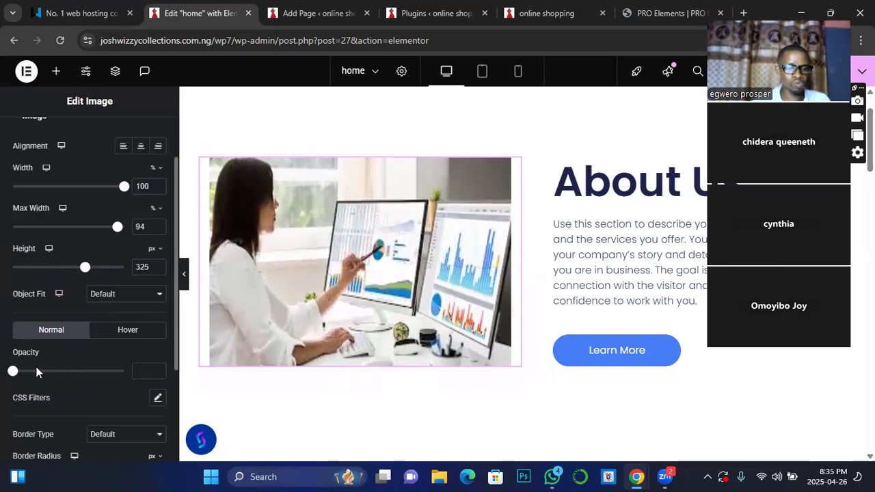
left_click_drag(15, 374, 126, 389)
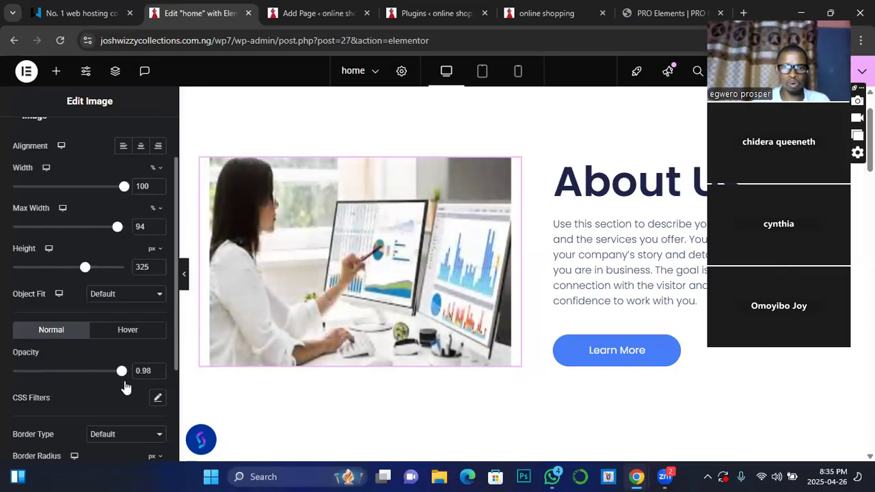
scroll(103, 418, "down", 1)
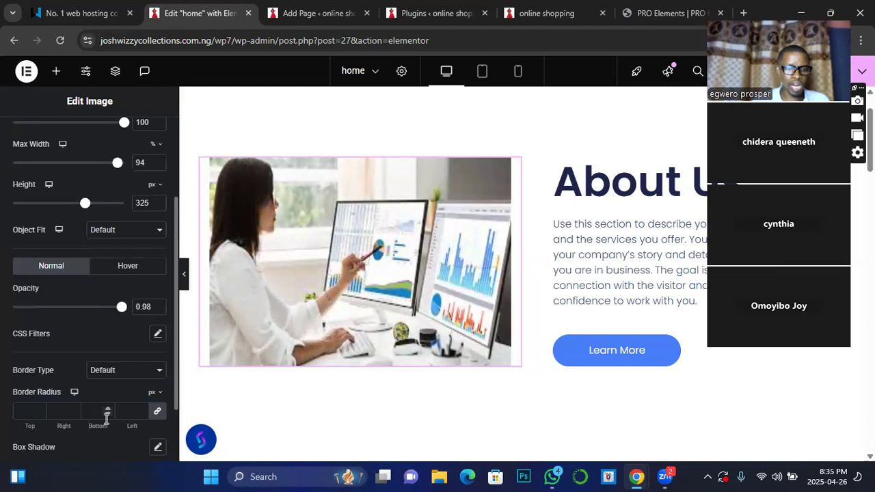
left_click(74, 407)
left_click(74, 407)
left_click(75, 408)
left_click(75, 407)
left_click(74, 408)
left_click(74, 407)
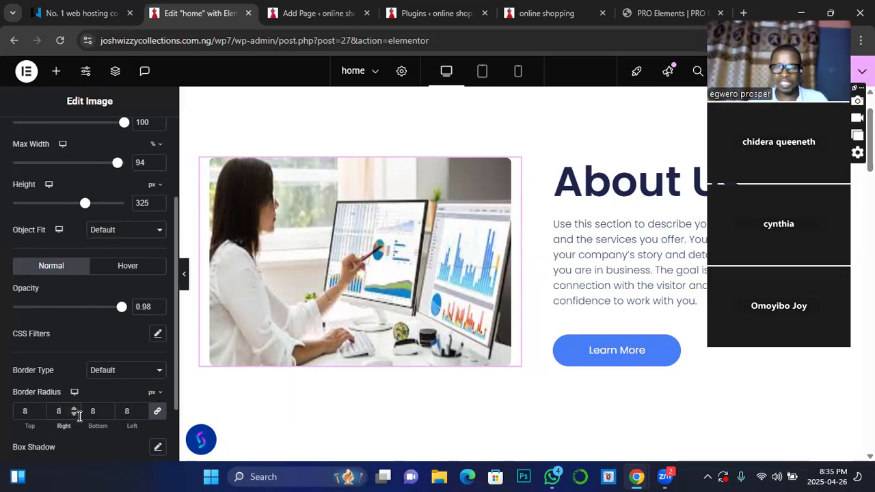
Unlink the image's border radius values to try -1 for the right one, and relink them all at 8 px.
left_click(160, 416)
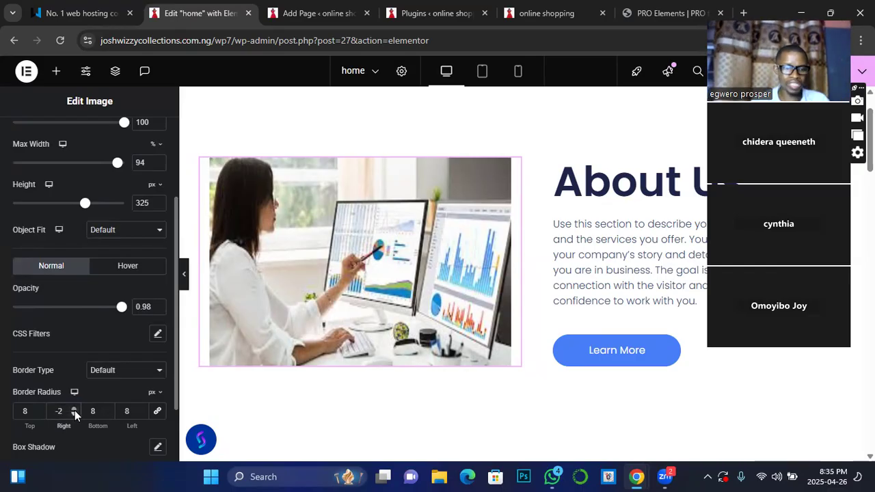
left_click(74, 407)
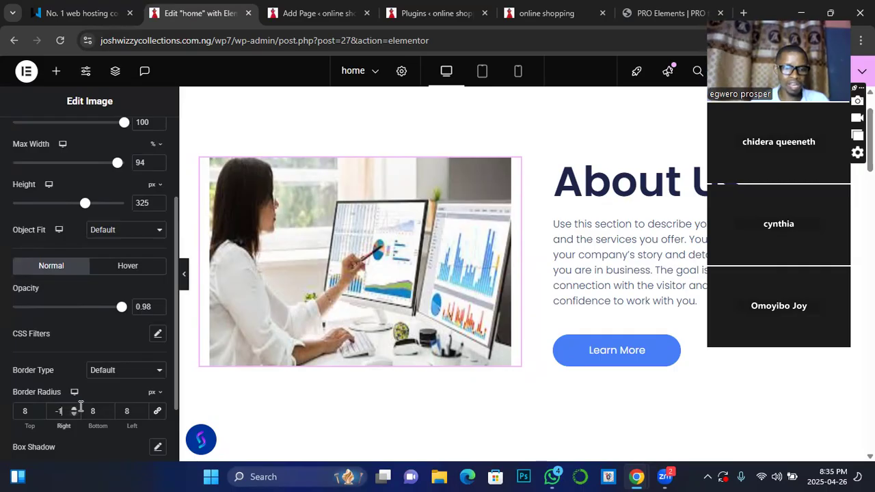
left_click(158, 410)
left_click(39, 414)
left_click(39, 414)
left_click(39, 414)
left_click(39, 414)
left_click(40, 408)
left_click(40, 407)
left_click(40, 408)
left_click(40, 407)
Try a box shadow on the About Us image with blur 13, vertical offset 10 and horizontal offset -14.
scroll(115, 457, "down", 1)
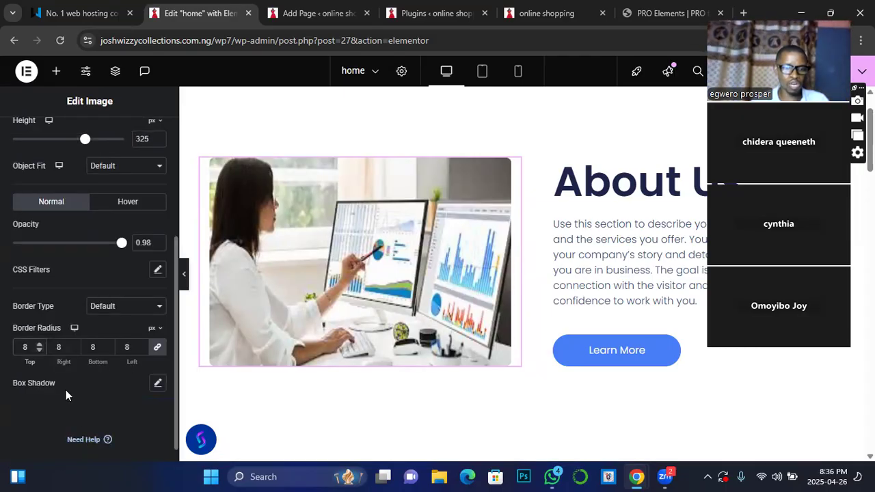
left_click(157, 385)
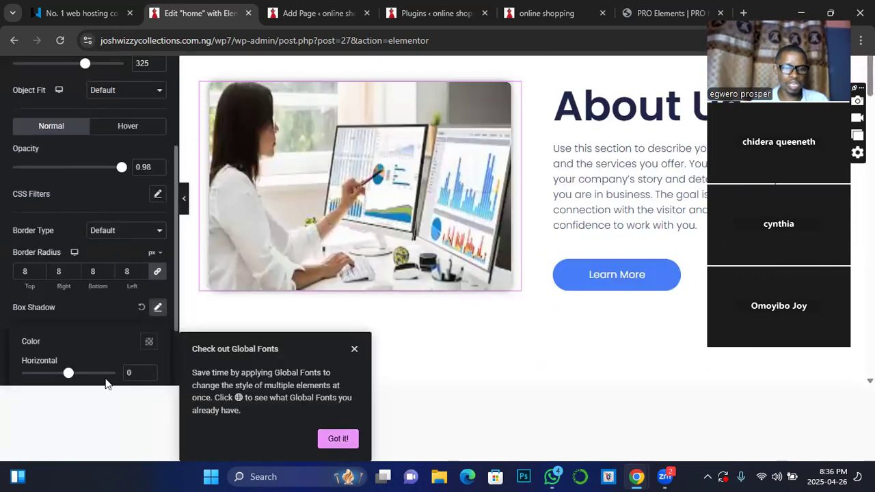
scroll(97, 376, "down", 1)
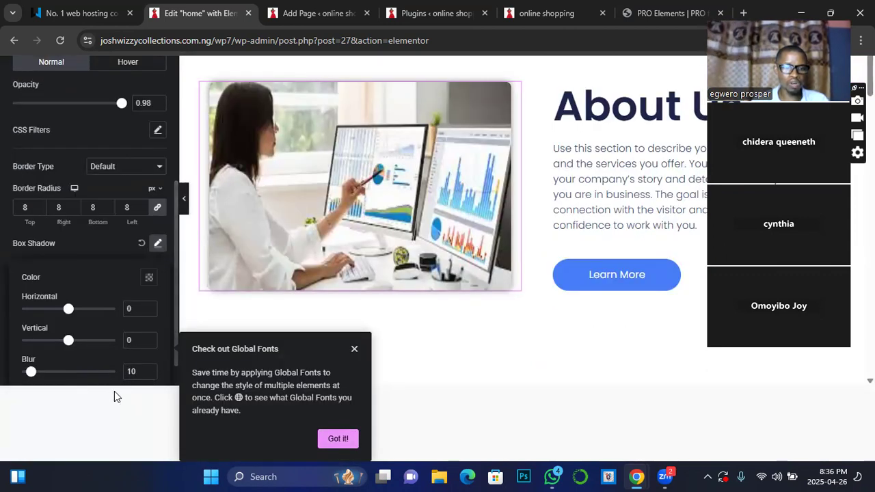
left_click(355, 351)
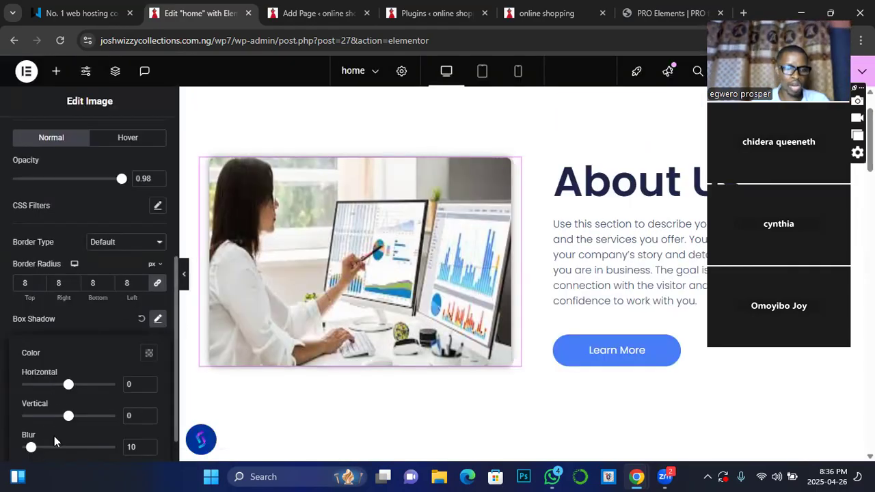
mouse_move(30, 449)
left_mouse_down()
mouse_move(106, 449)
mouse_move(20, 449)
mouse_move(34, 449)
left_mouse_up()
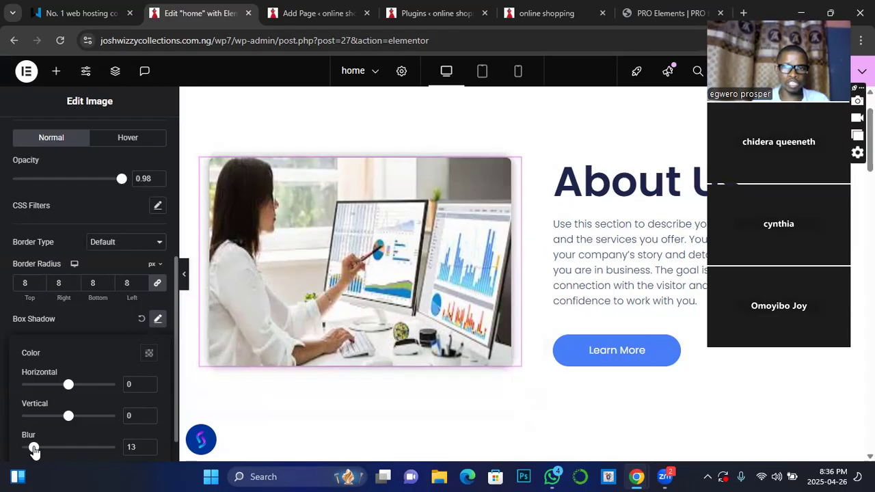
mouse_move(69, 416)
left_mouse_down()
mouse_move(41, 416)
mouse_move(94, 418)
mouse_move(73, 416)
left_mouse_up()
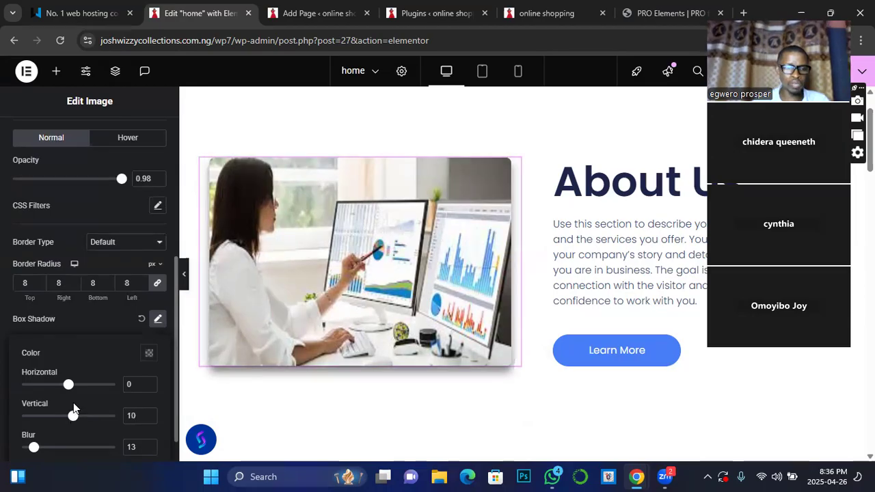
mouse_move(69, 386)
left_mouse_down()
mouse_move(52, 387)
mouse_move(62, 388)
left_mouse_up()
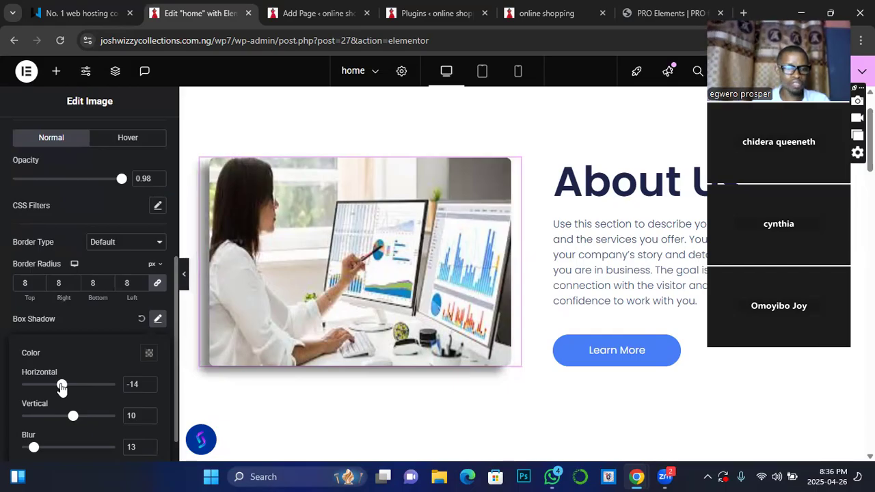
scroll(85, 411, "down", 1)
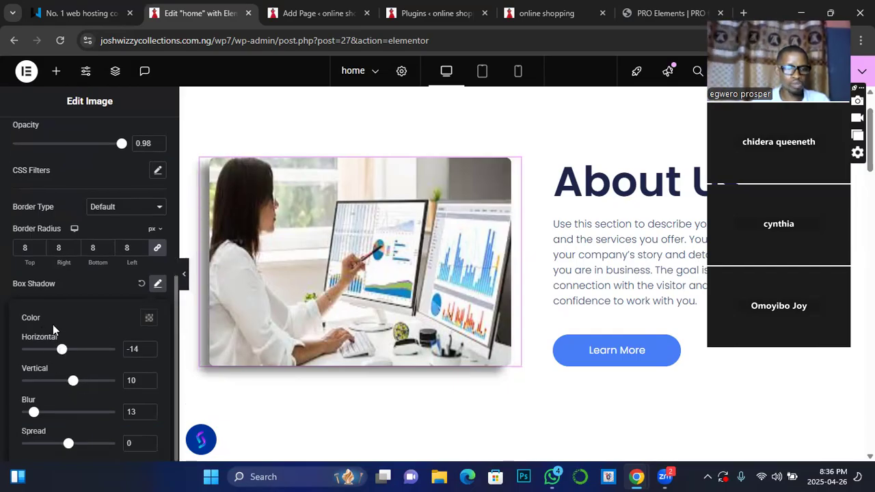
Try green, violet and blue rgba(8, 57, 165, 0.5) as the image's shadow colour, and reset the colour.
left_click(149, 319)
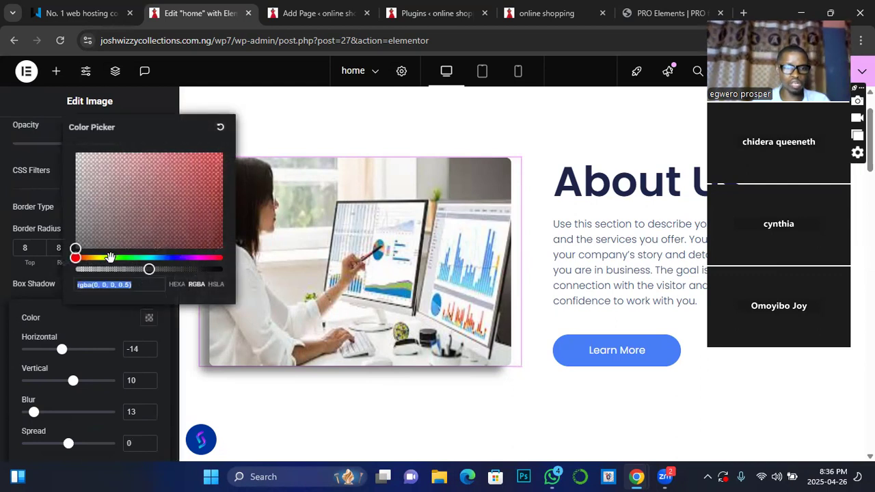
left_click(127, 258)
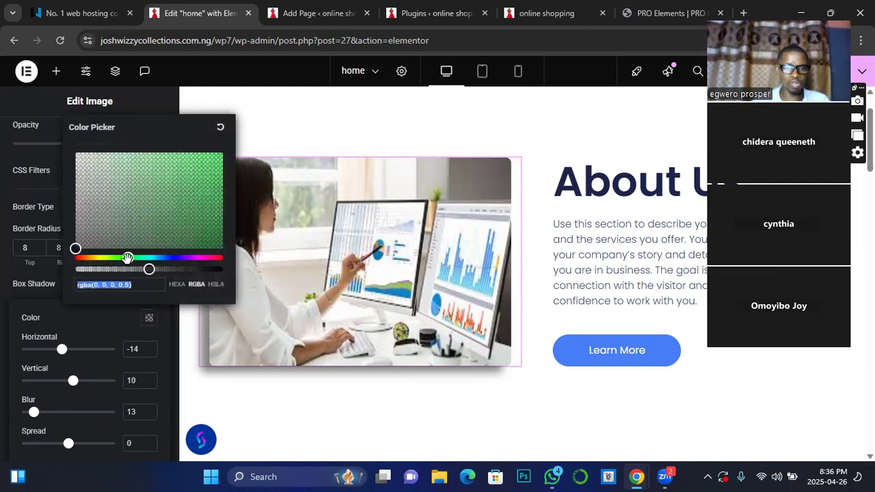
left_click(214, 186)
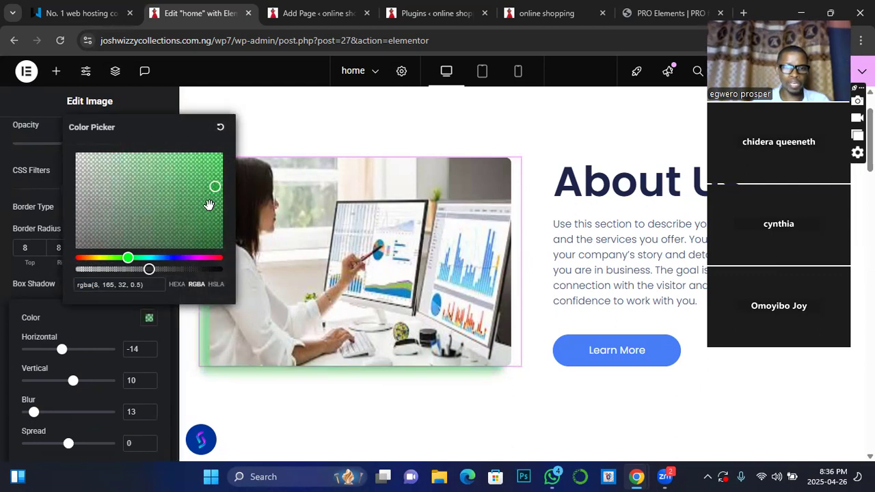
left_click(176, 257)
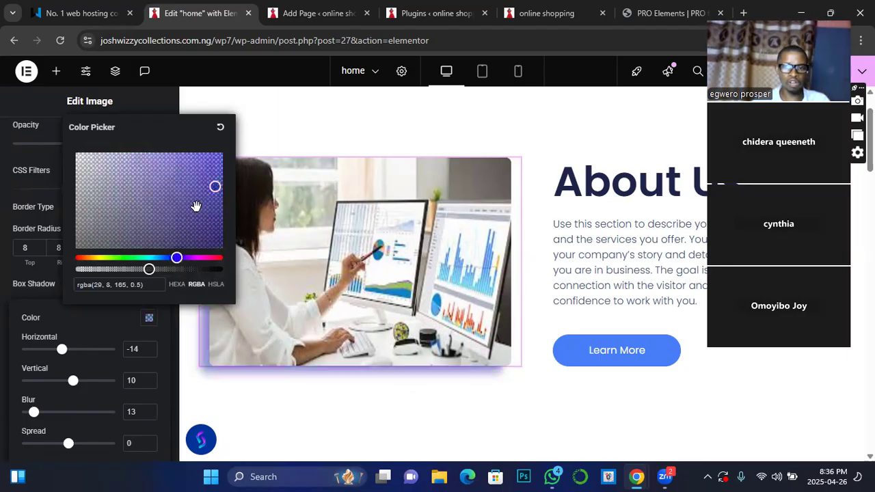
left_click(166, 258)
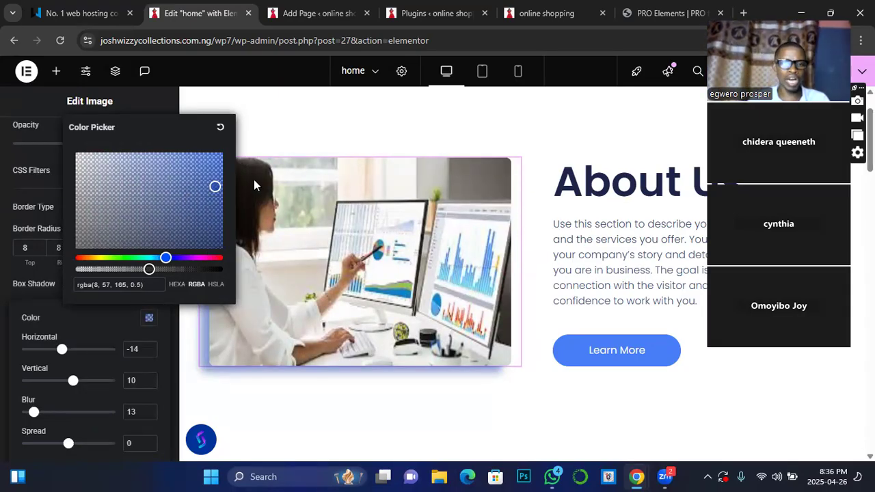
left_click(285, 137)
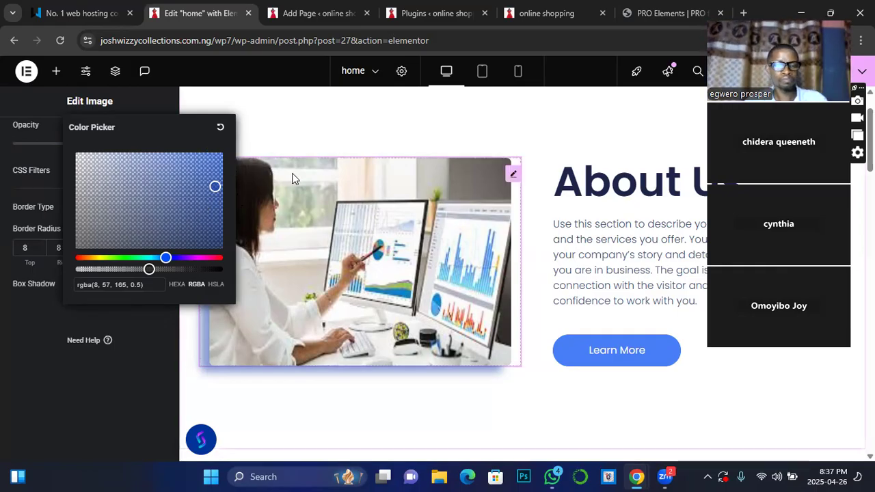
left_click(220, 132)
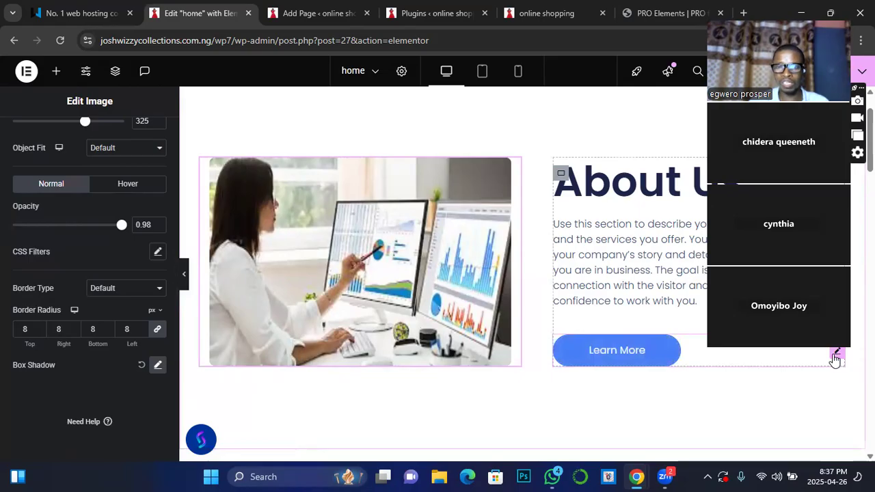
Delete the Learn More button below the About Us text and add a new Button widget in its place.
right_click(835, 359)
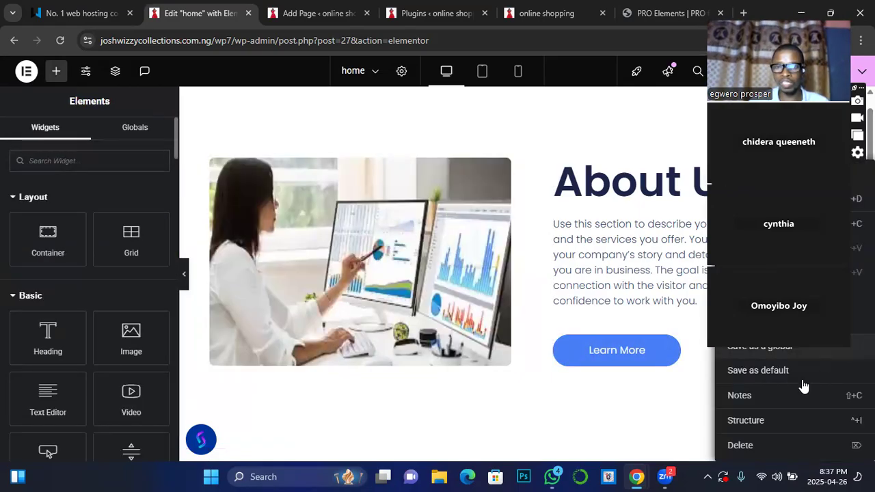
left_click(743, 444)
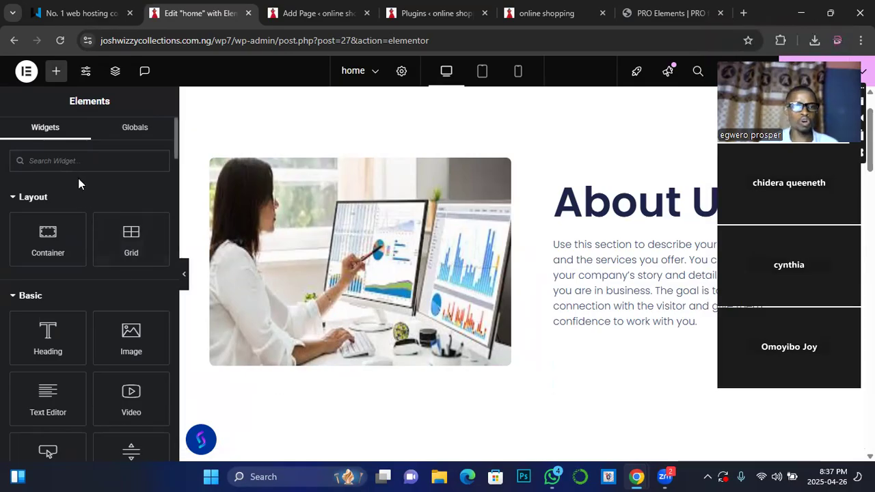
left_click(43, 158)
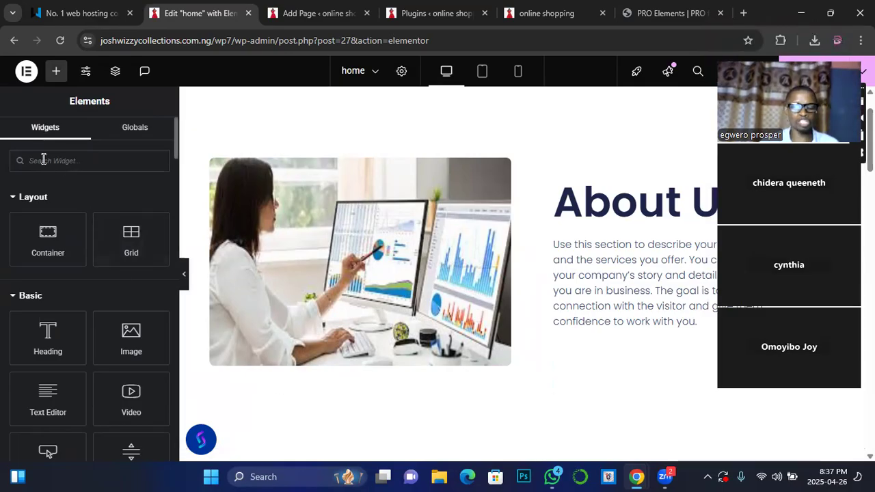
type("but")
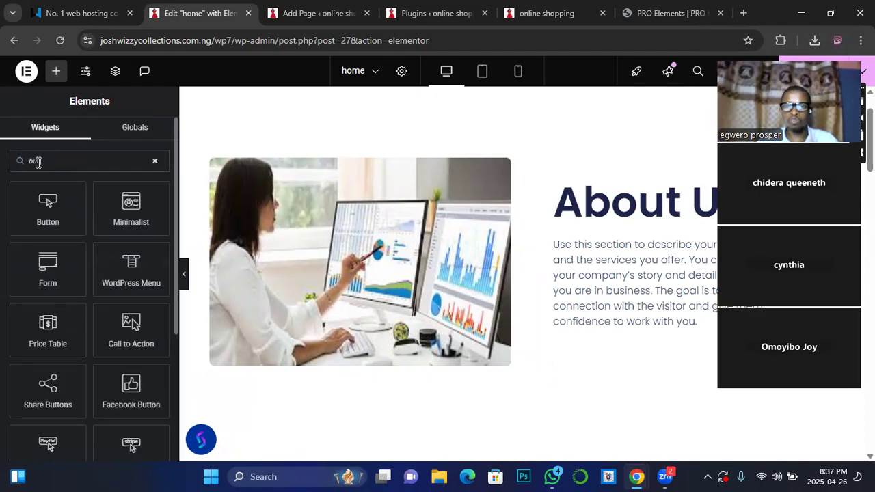
type("t")
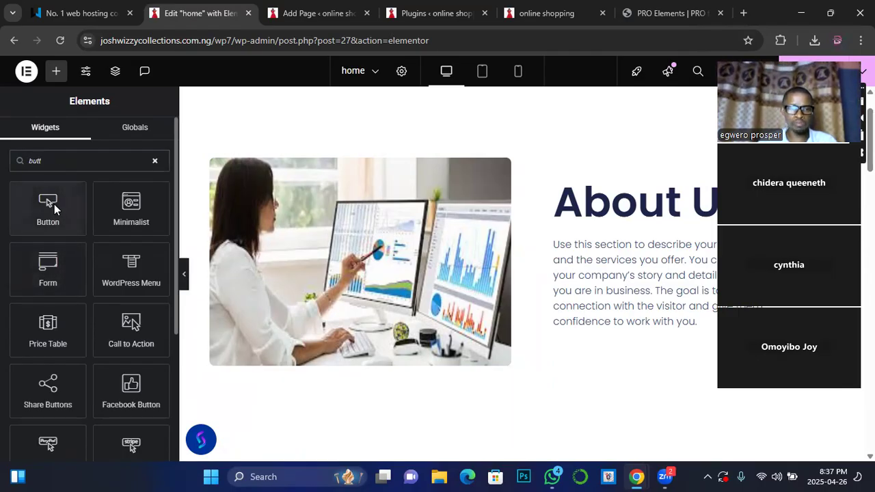
left_click_drag(51, 204, 612, 332)
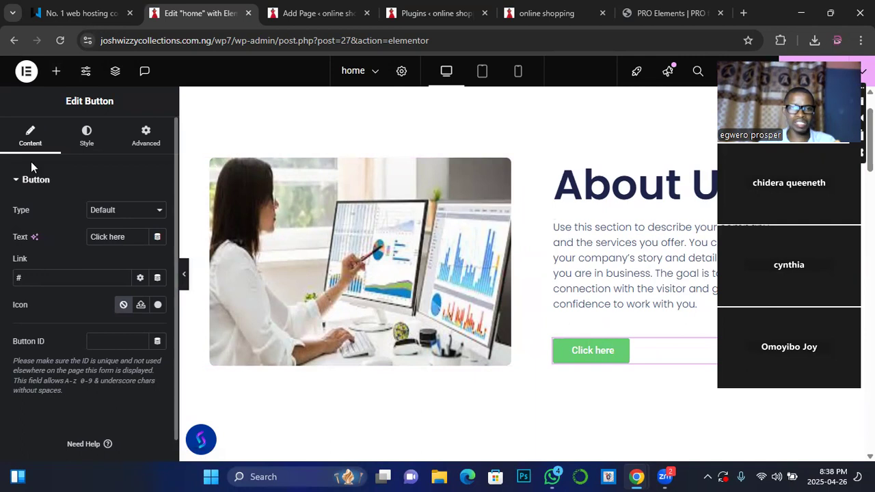
Try the Info and Success types on the new About Us button, and set its type to Warning.
left_click(122, 231)
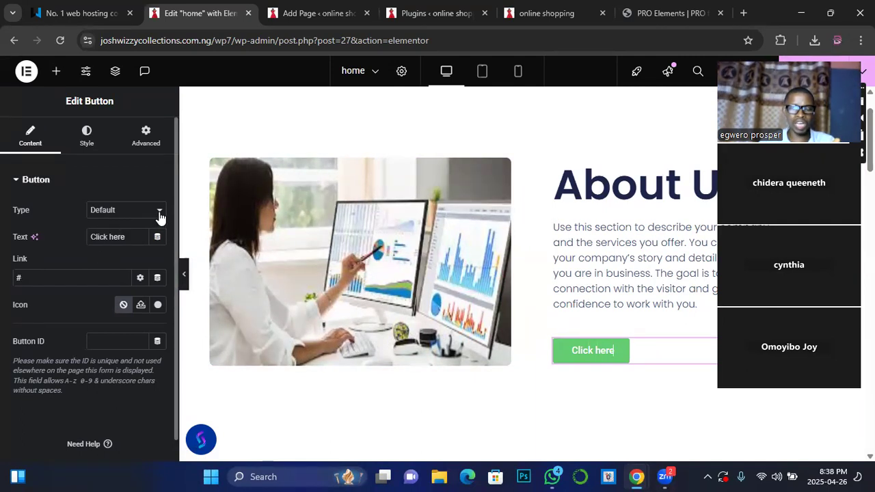
left_click(160, 216)
left_click(101, 237)
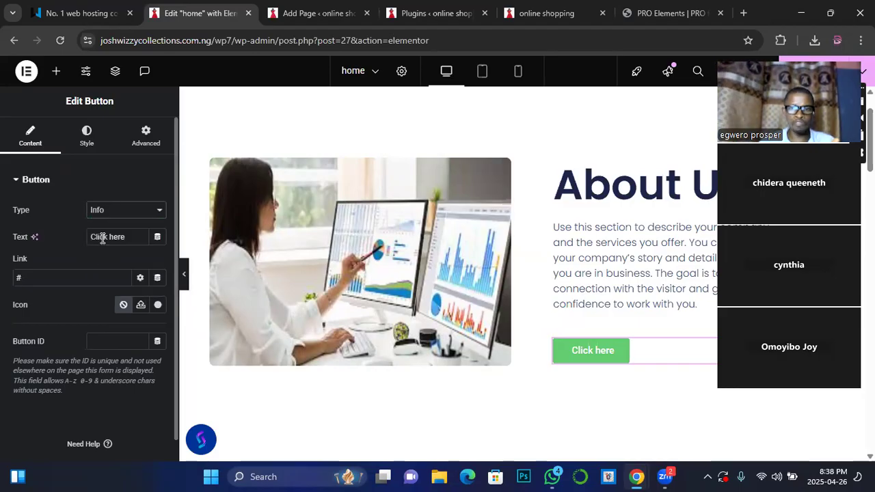
left_click(159, 211)
left_click(101, 256)
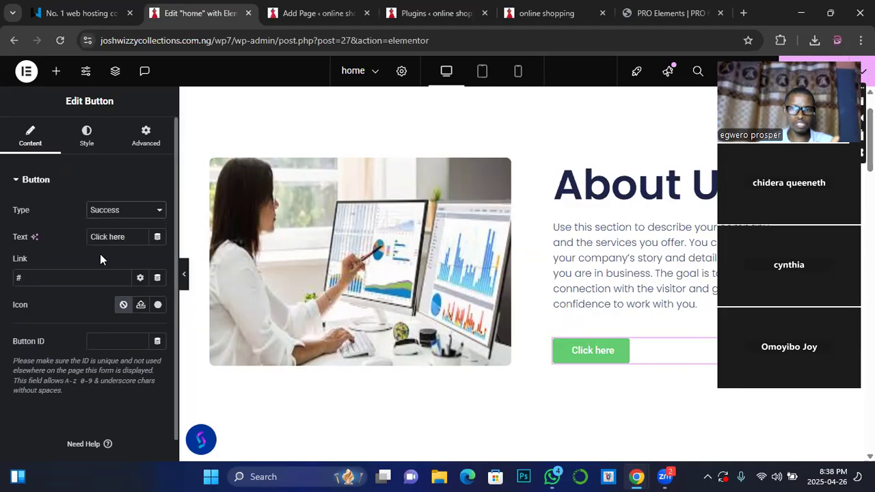
left_click(160, 216)
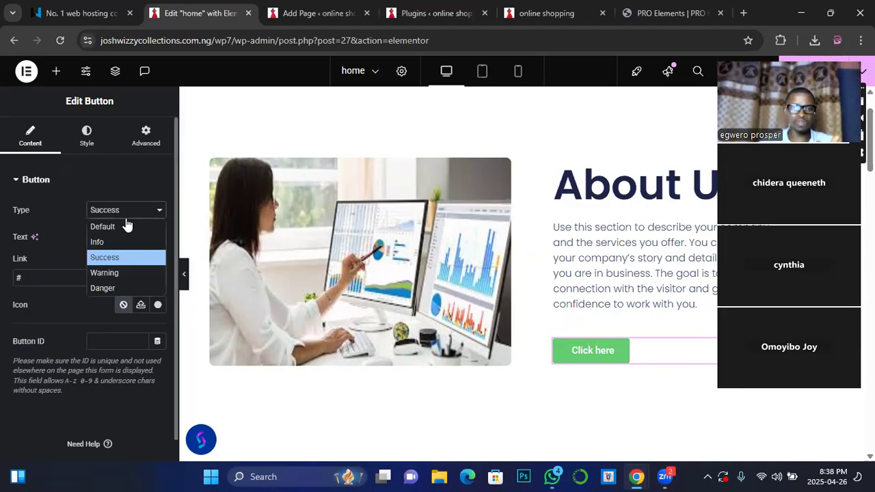
left_click(103, 272)
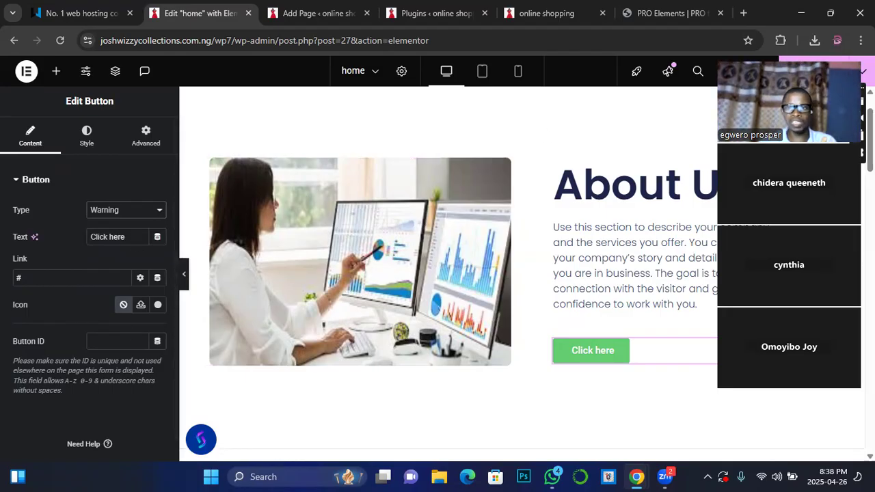
Change the About Us button's text to "READ MORE..".
left_click(127, 237)
key("BackSpace")
key("BackSpace")
key("BackSpace")
key("BackSpace")
key("BackSpace")
key("BackSpace")
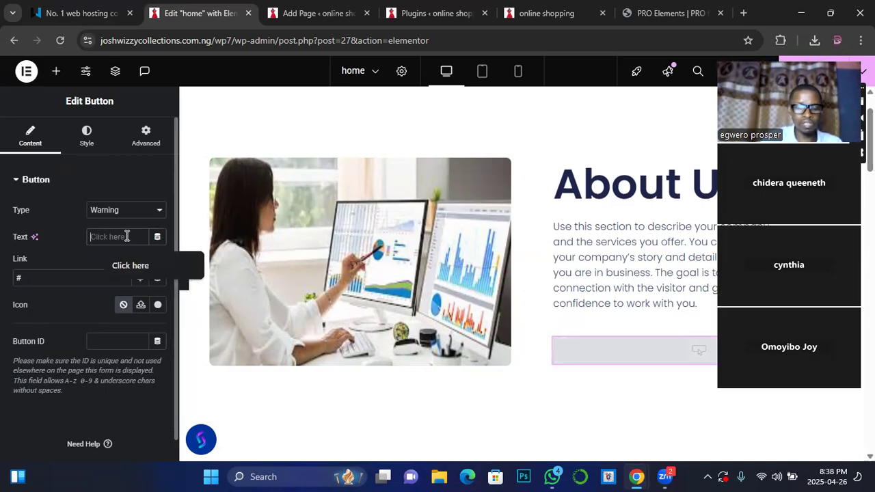
type("Read")
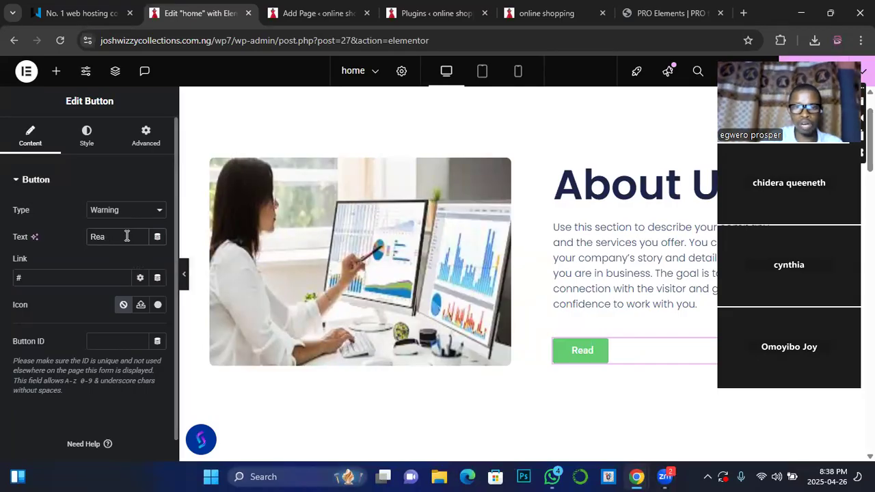
key("BackSpace")
key("BackSpace")
key("BackSpace")
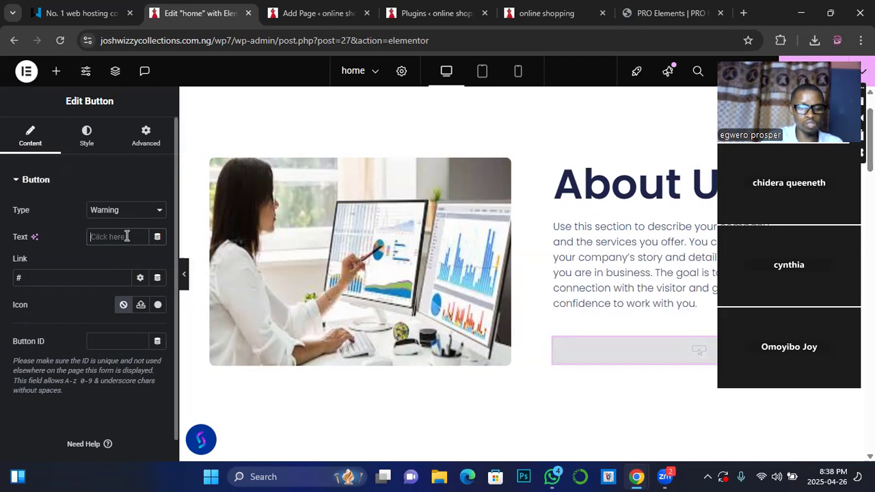
type("E")
key("BackSpace")
type("READ")
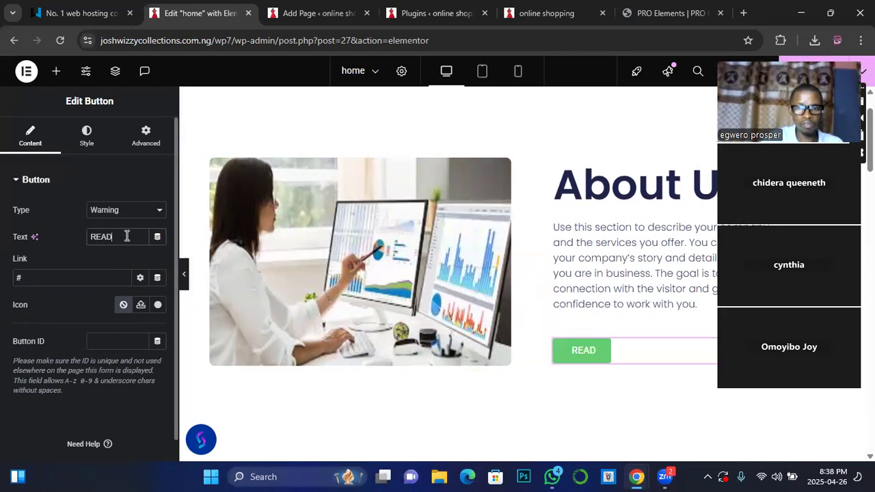
type(" M")
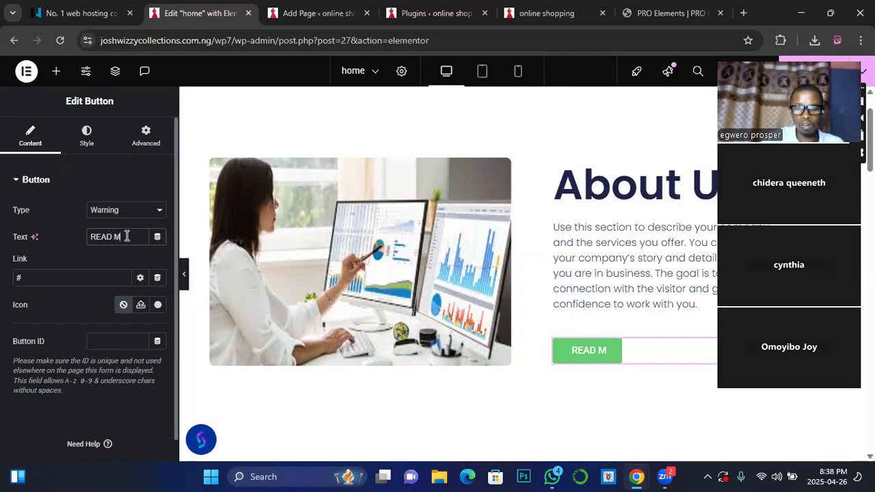
type("ORE...")
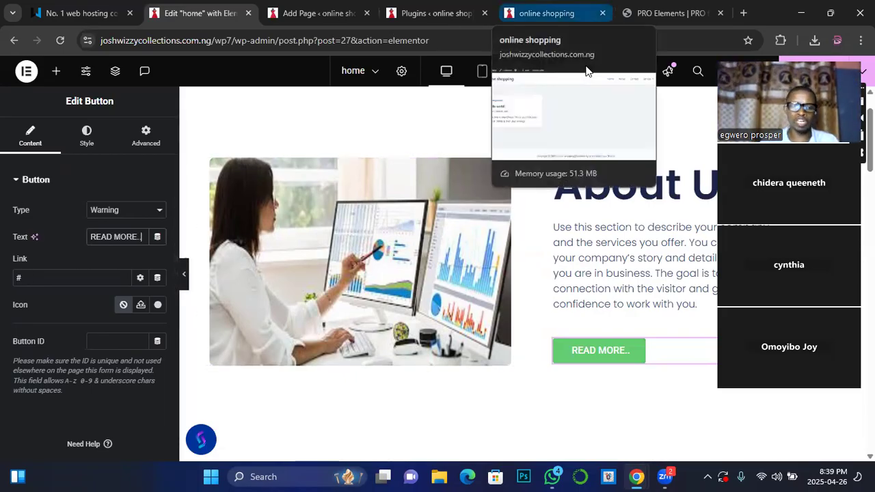
Open the Shop page of the online shopping site and copy its web address.
left_click(50, 277)
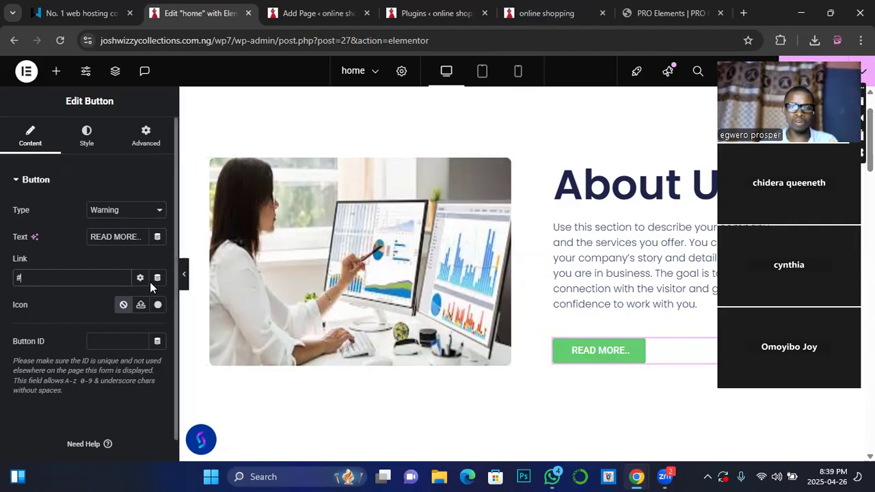
left_click(547, 13)
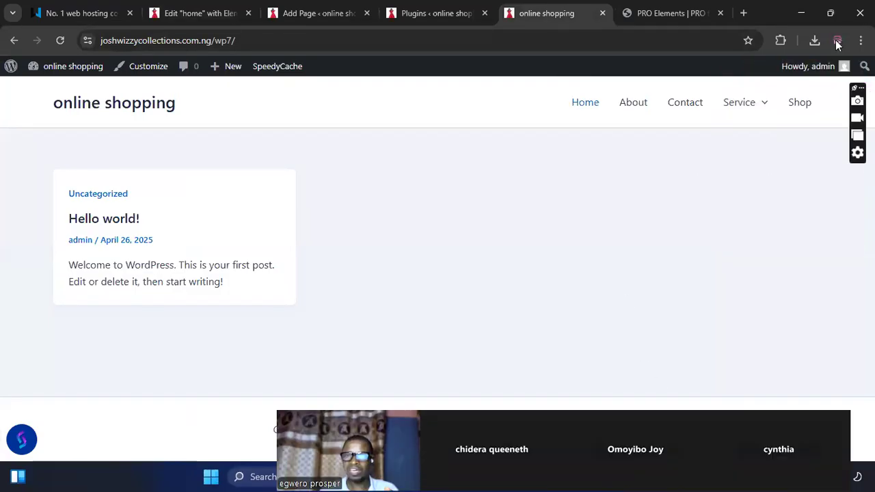
mouse_move(765, 127)
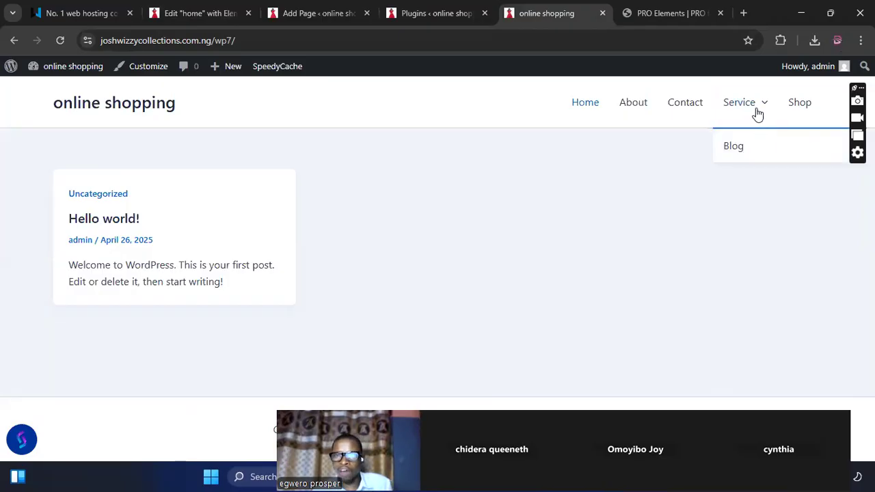
left_click(765, 109)
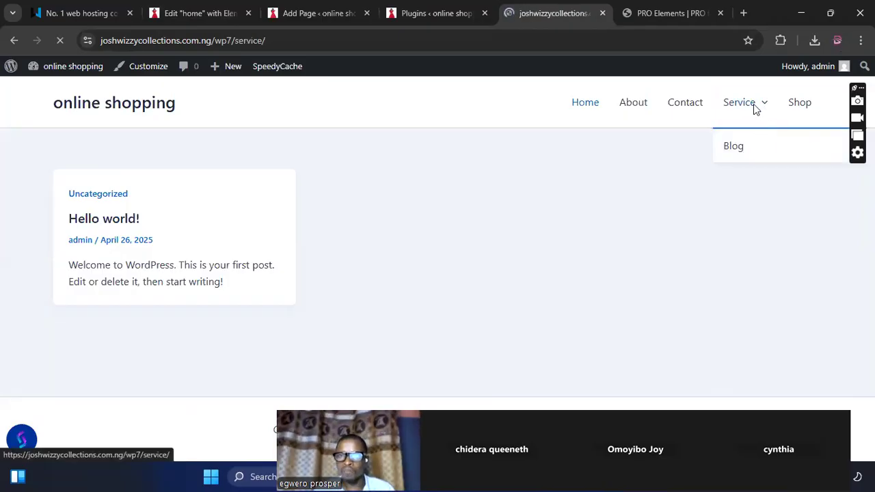
left_click(800, 104)
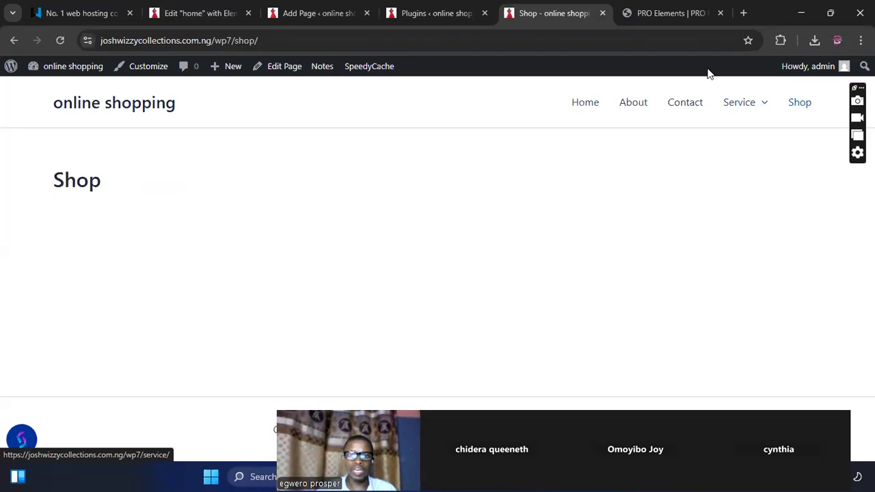
left_click_drag(258, 41, 98, 40)
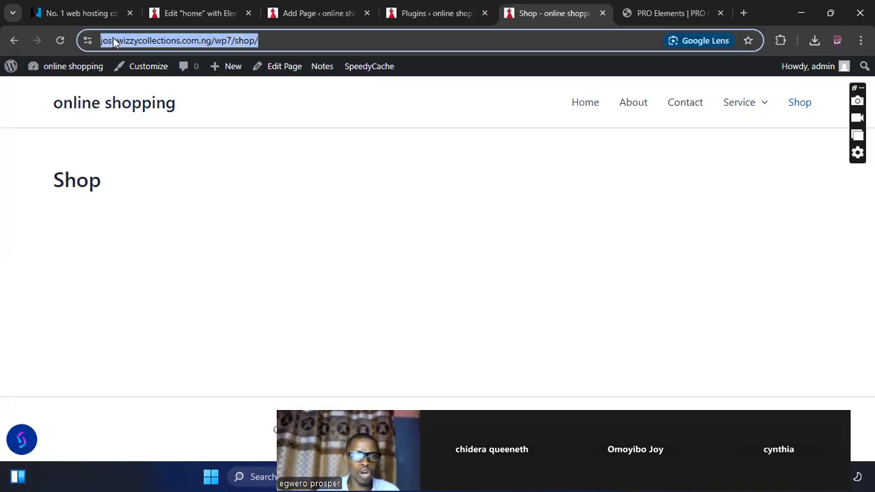
right_click(113, 41)
left_click(154, 160)
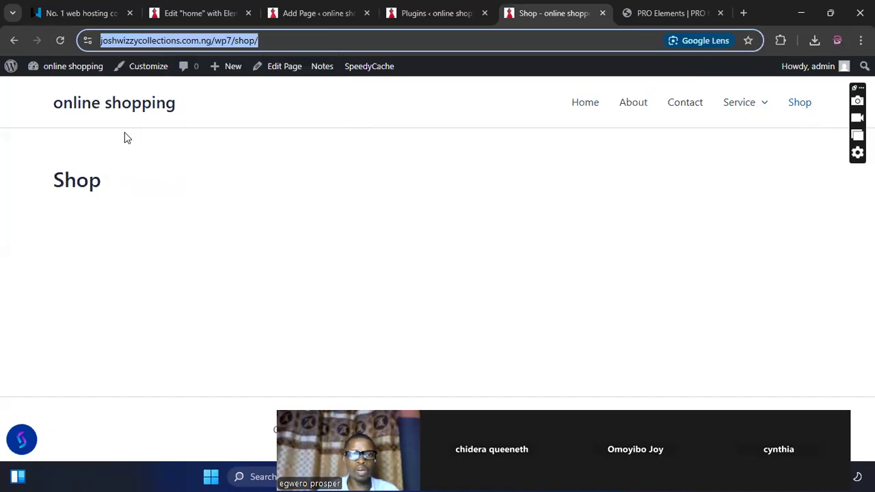
Back in the home page editor, set the READ MORE button's link to the copied Shop page address.
left_click(187, 14)
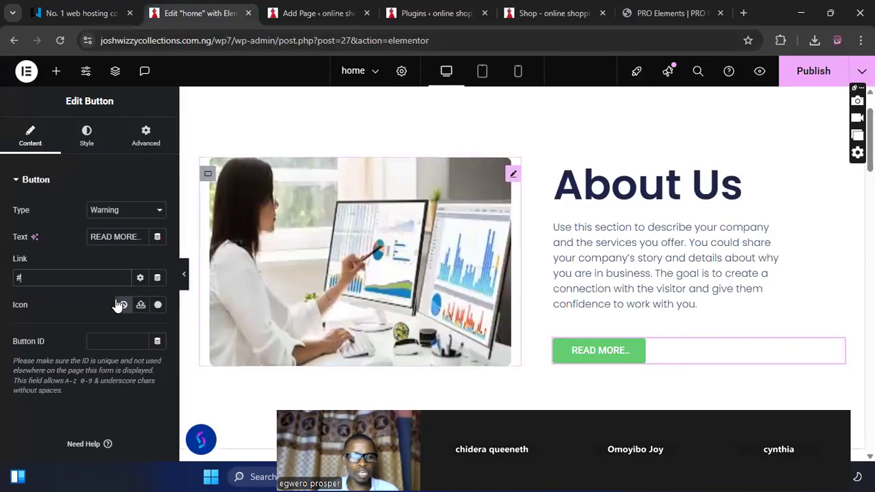
left_click(15, 277)
key("ctrl+v")
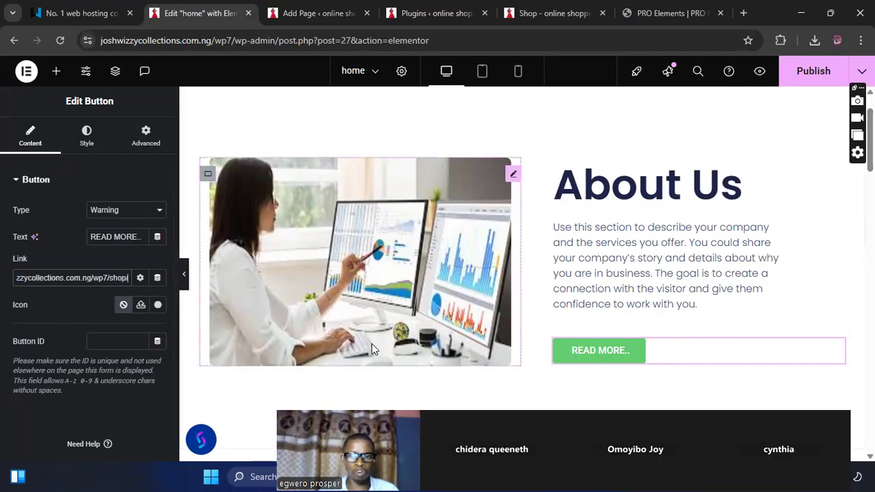
left_click(563, 355)
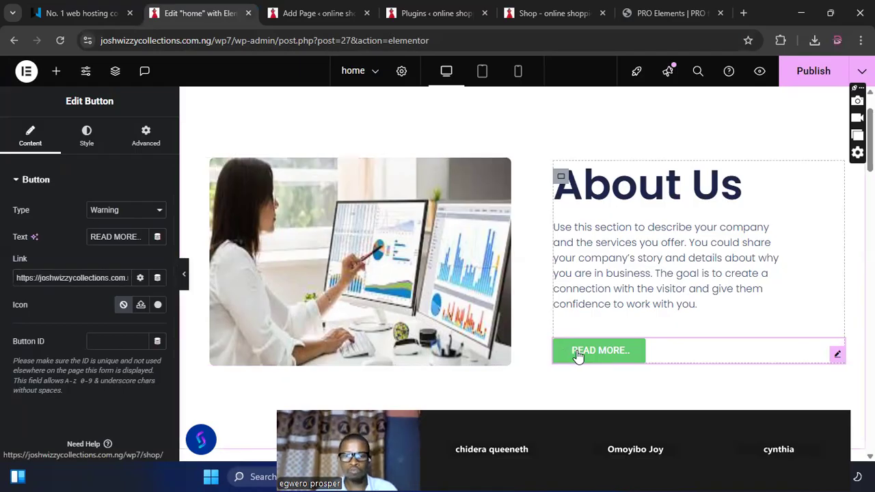
Set the READ MORE button's font size to 16 px, try Roboto Serif, and set its font family to Roboto Mono.
left_click(86, 141)
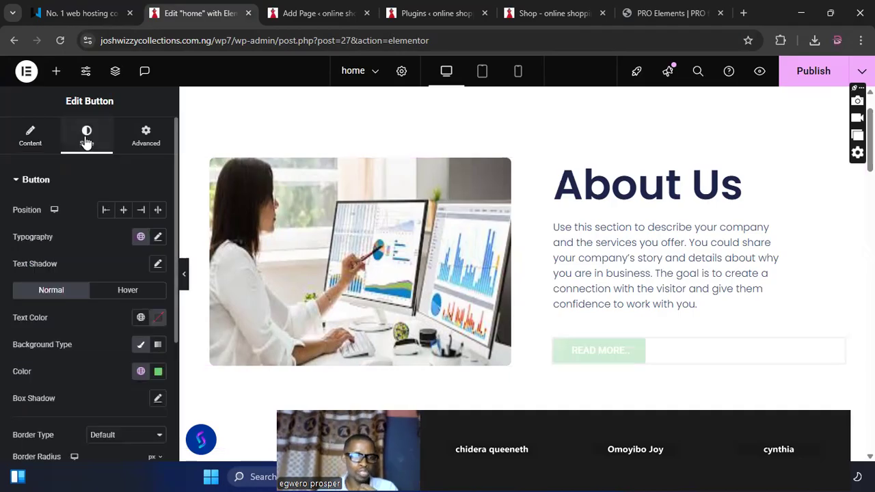
left_click(158, 237)
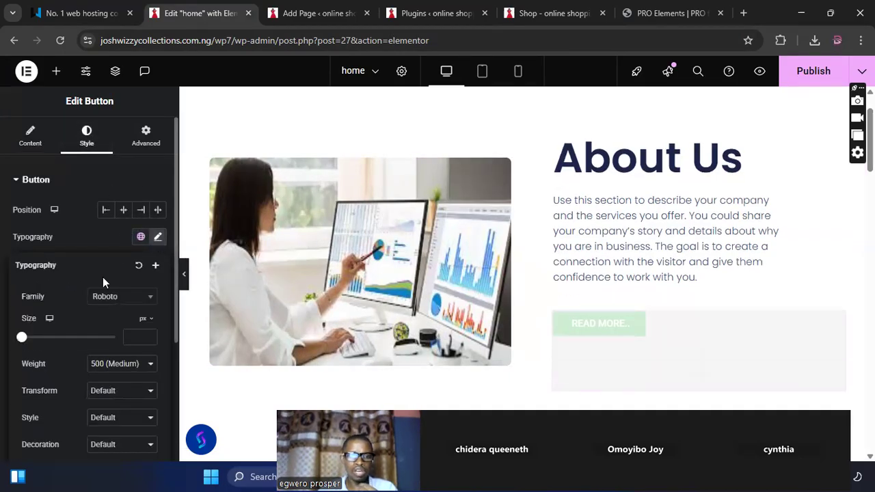
mouse_move(22, 339)
left_mouse_down()
mouse_move(39, 336)
mouse_move(29, 337)
left_mouse_up()
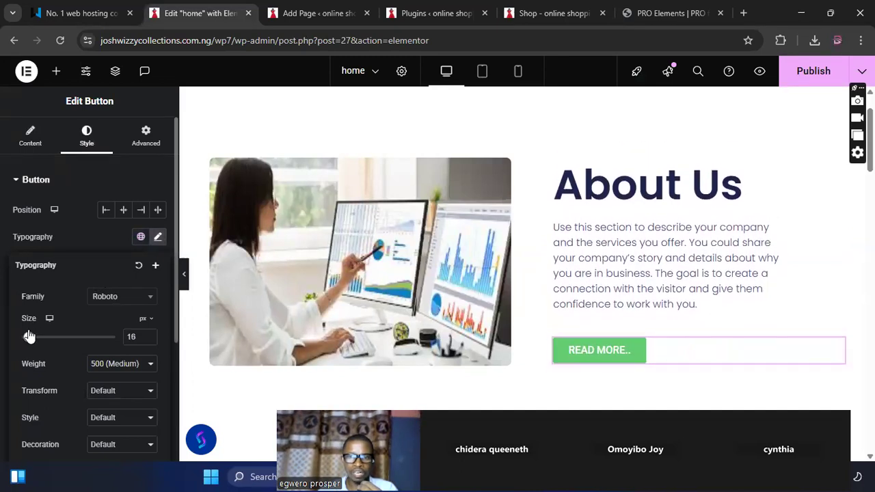
left_click(152, 303)
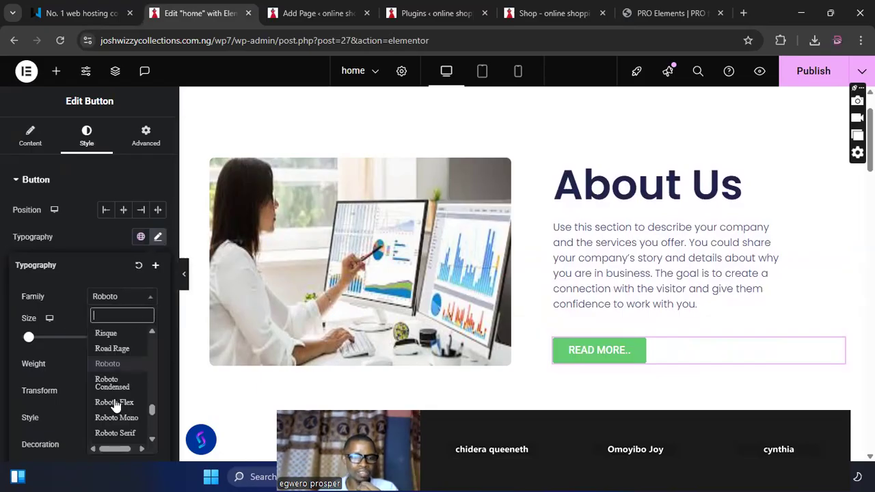
scroll(116, 417, "down", 1)
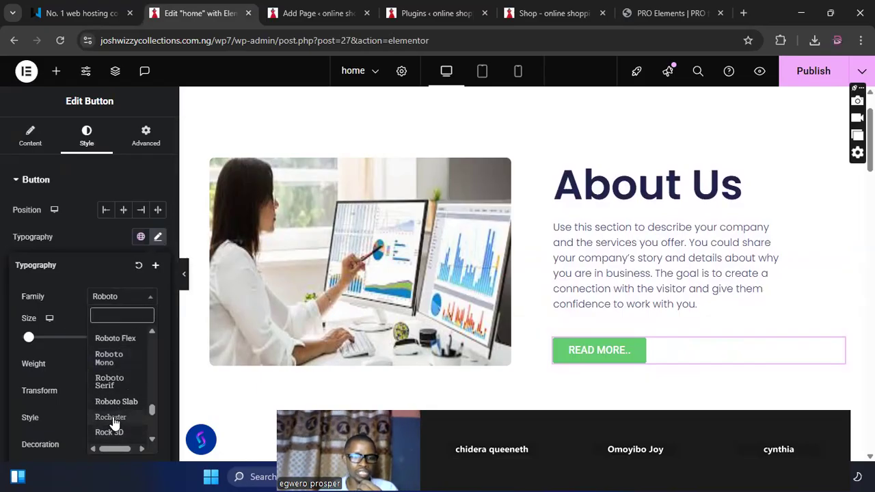
left_click(109, 381)
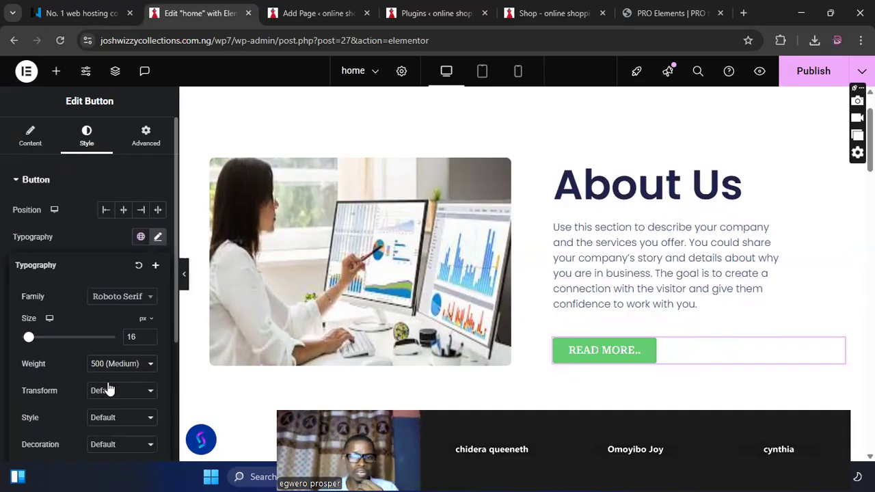
left_click(150, 299)
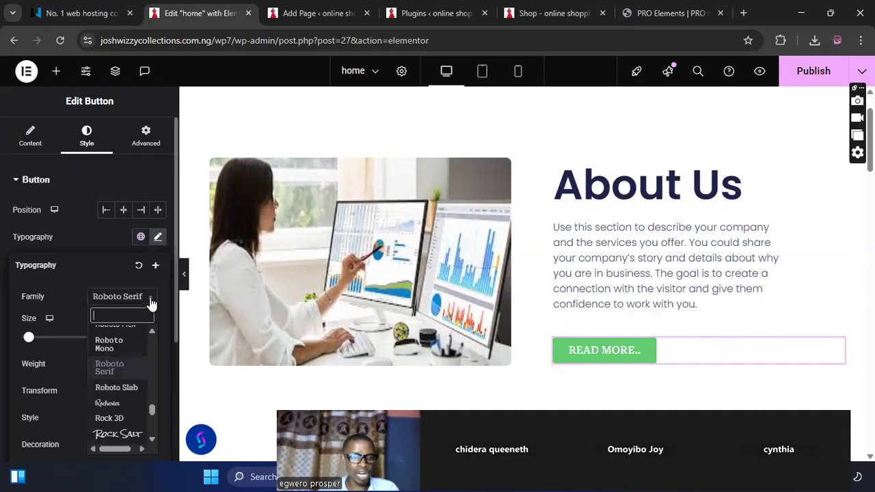
left_click(108, 345)
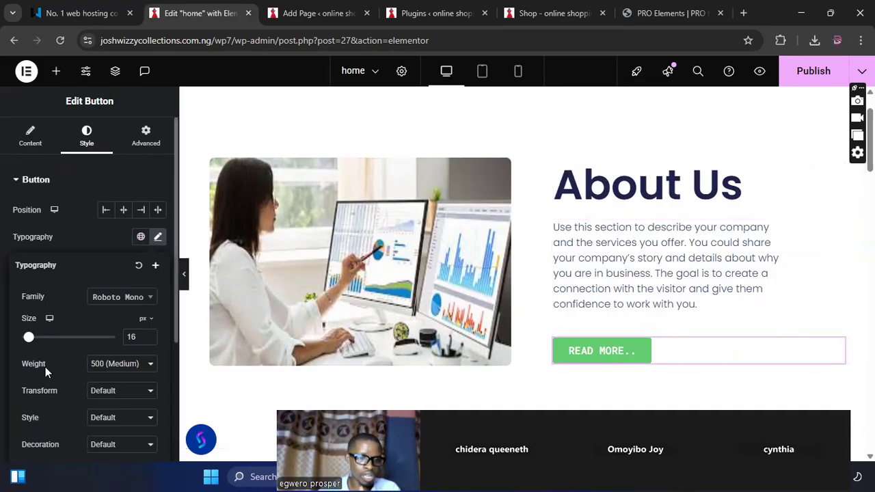
Set the READ MORE button's font weight to 200 (Extra Light) and its font style to Italic.
left_click(149, 368)
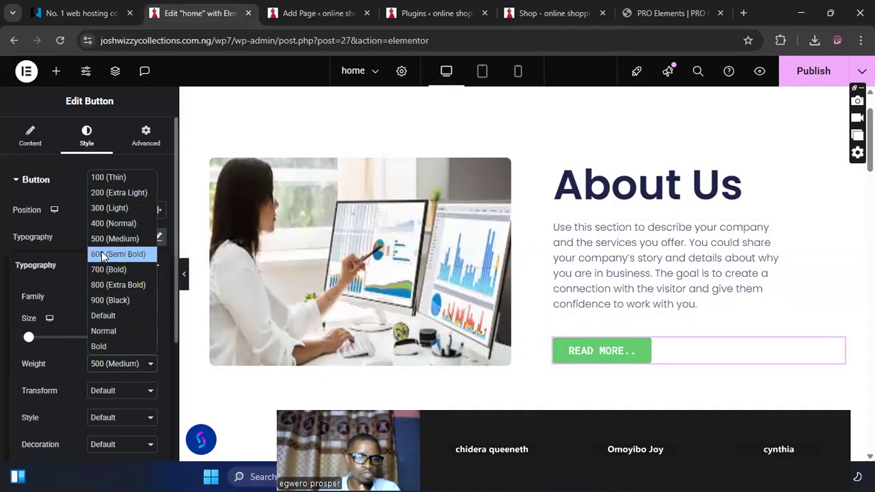
left_click(104, 193)
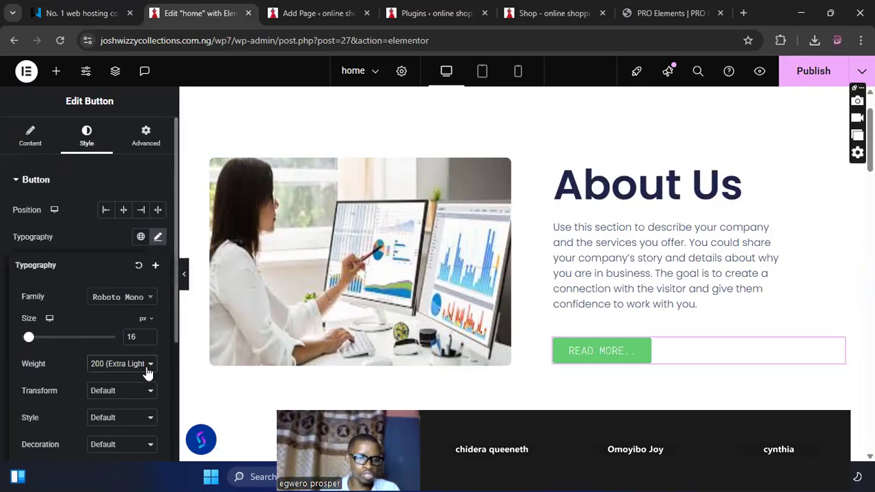
left_click(150, 422)
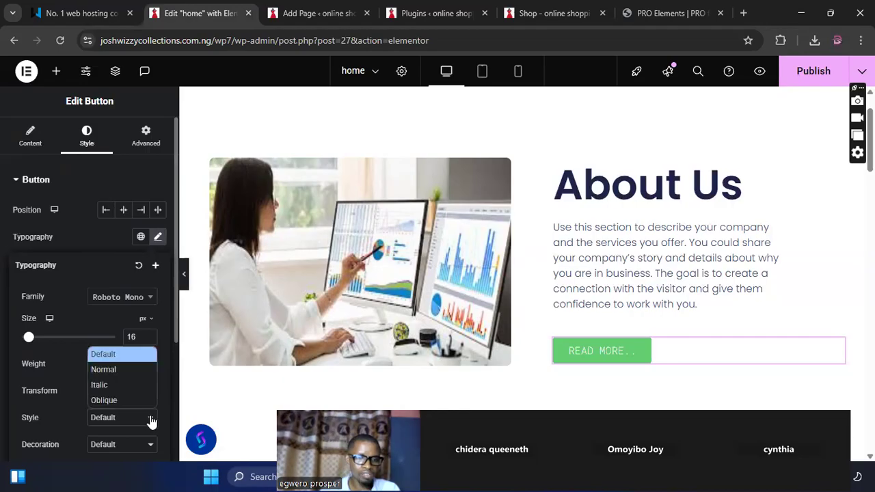
left_click(102, 385)
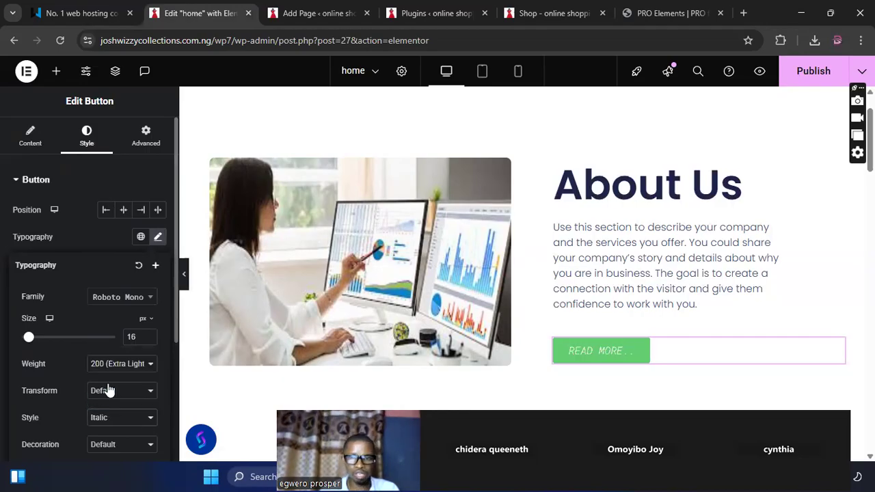
Try the Overline decoration on the READ MORE button's text, and set the decoration to None.
left_click(150, 446)
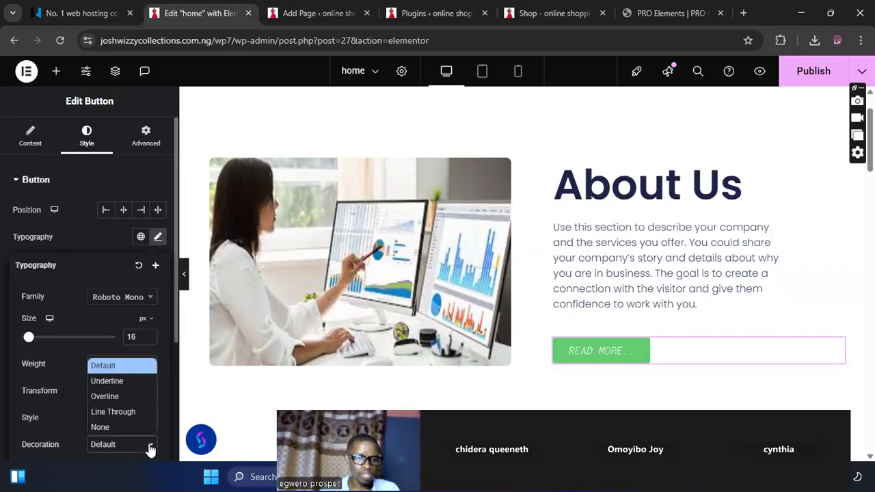
left_click(104, 398)
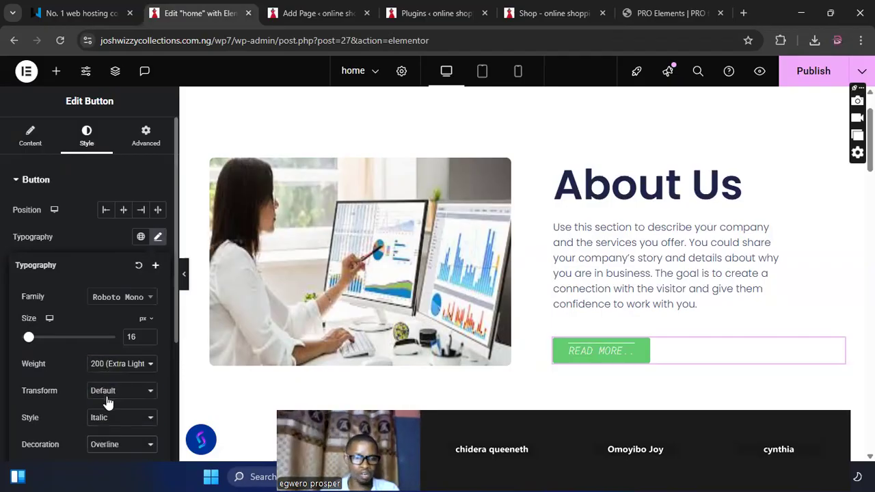
left_click(152, 446)
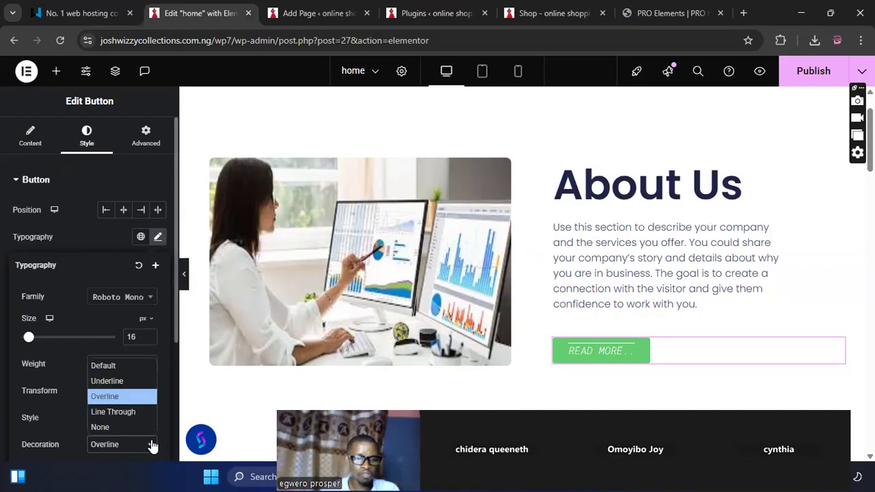
left_click(112, 427)
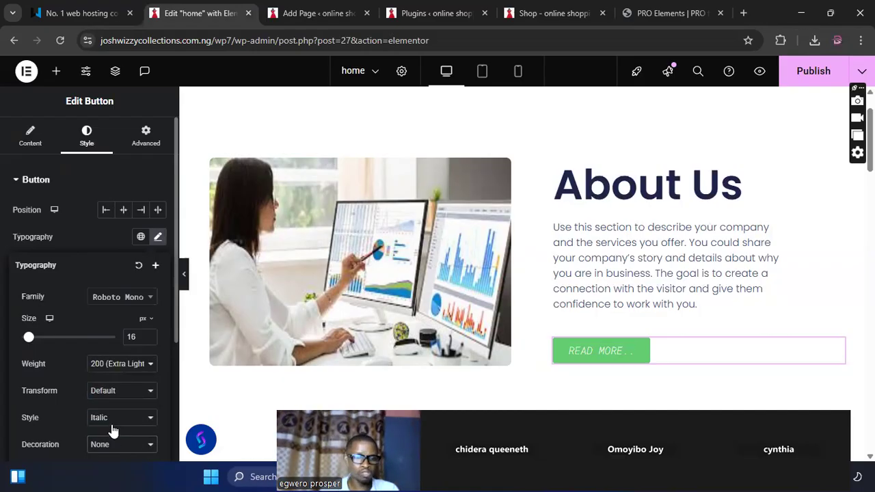
Try the Center and Left positions for the READ MORE button, and set its position to Stretch.
left_click(124, 211)
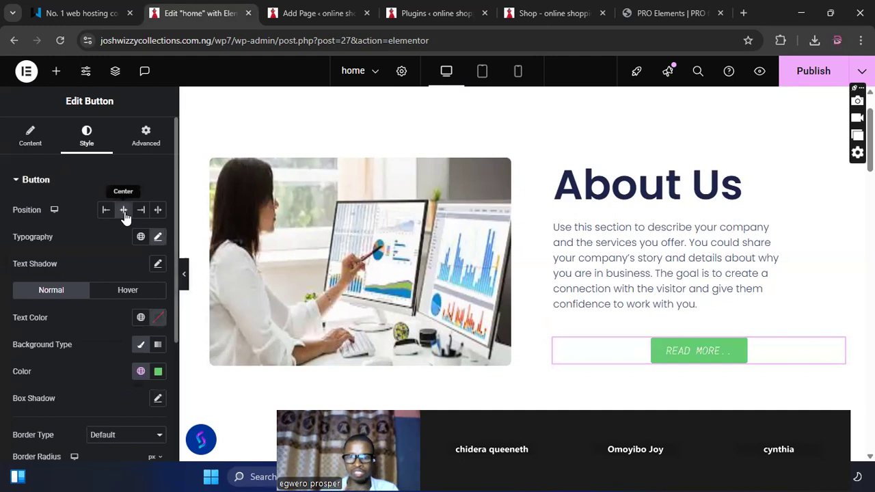
left_click(107, 211)
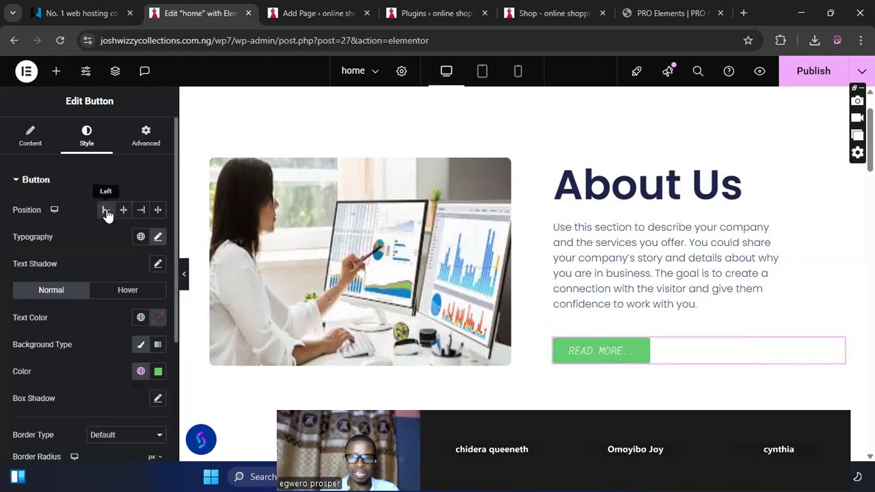
left_click(155, 213)
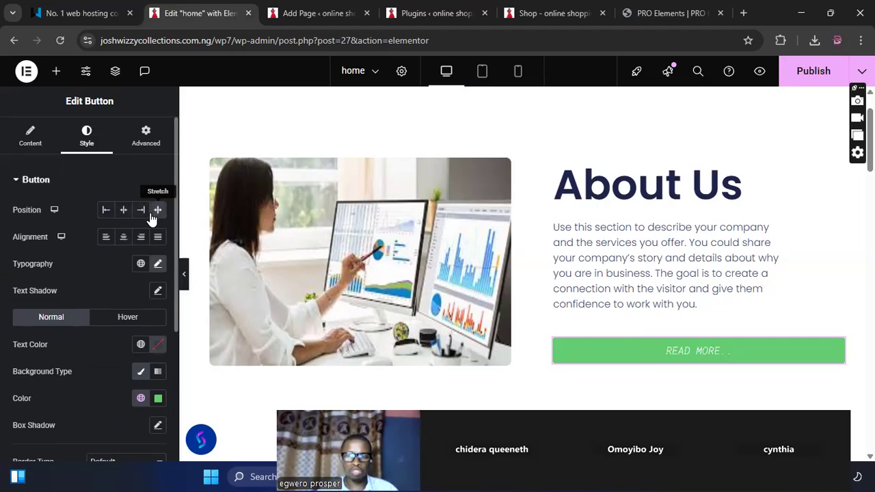
Set the READ MORE button's position to Left and its background color to the global Theme Alternate Brand color.
left_click(125, 212)
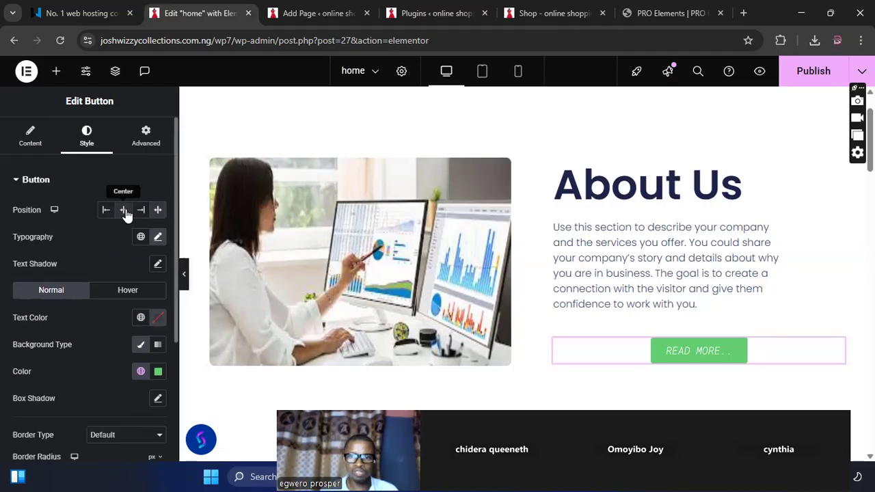
left_click(106, 211)
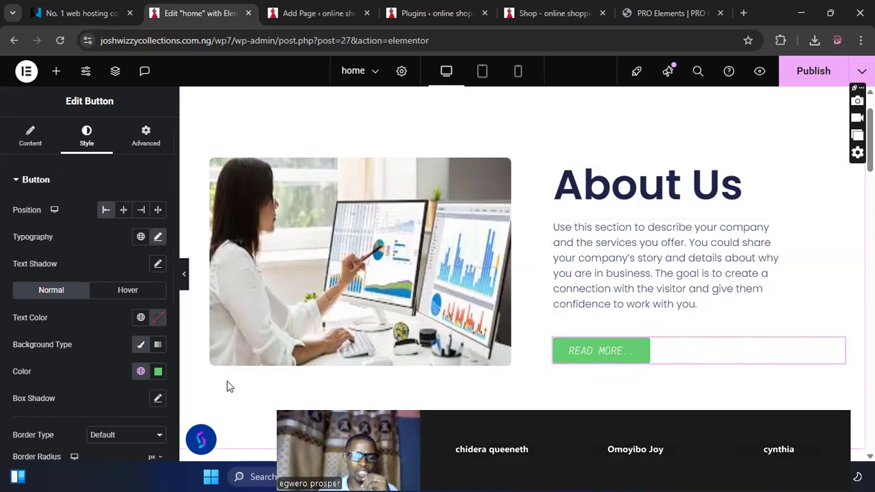
left_click(158, 373)
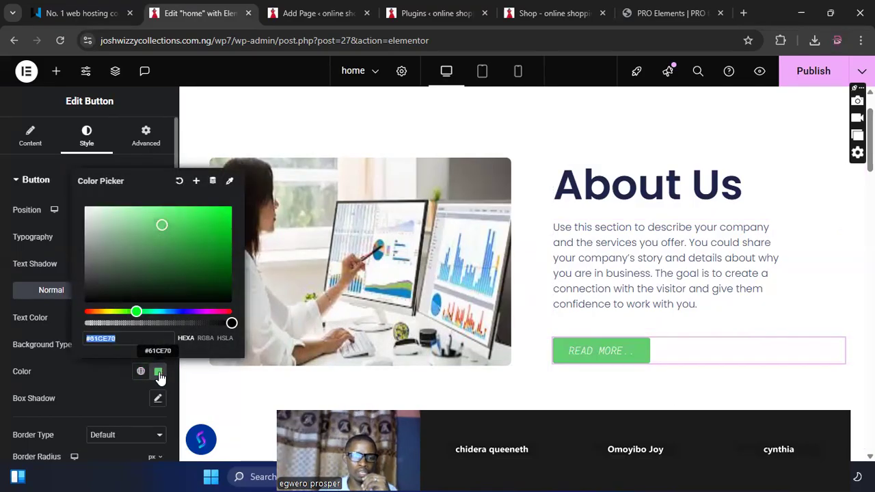
left_click(140, 372)
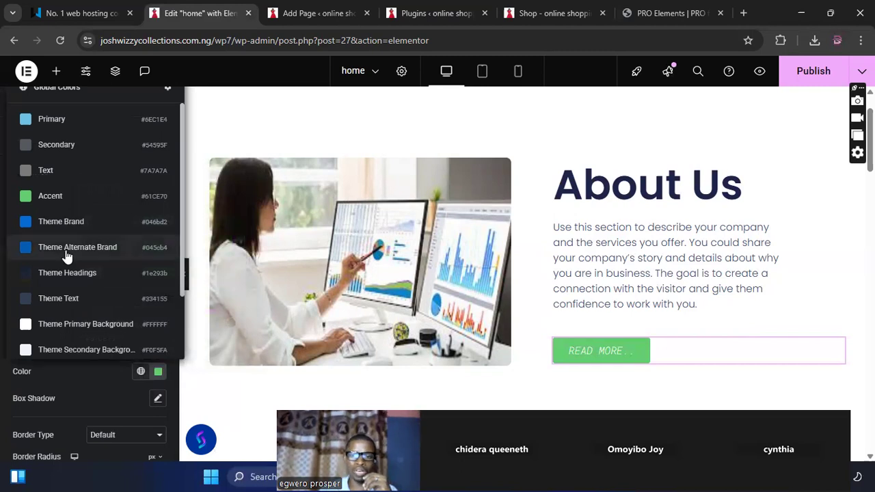
left_click(32, 249)
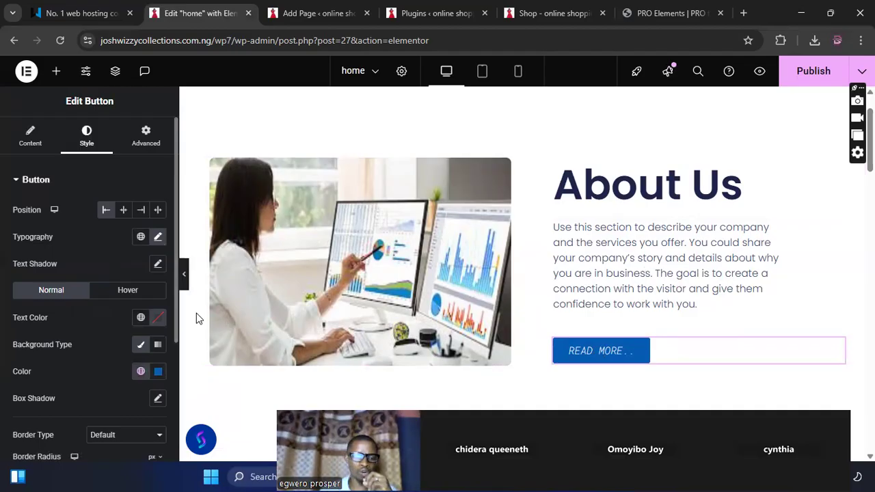
Set the READ MORE button's background to the custom dark navy color #031F3B.
left_click(158, 372)
mouse_move(223, 221)
left_mouse_down()
mouse_move(223, 240)
mouse_move(201, 266)
mouse_move(210, 240)
left_mouse_up()
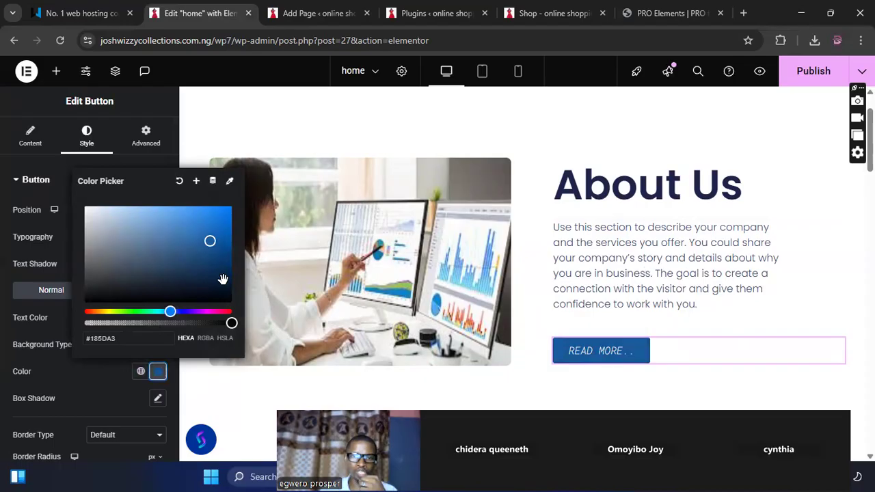
left_click(223, 280)
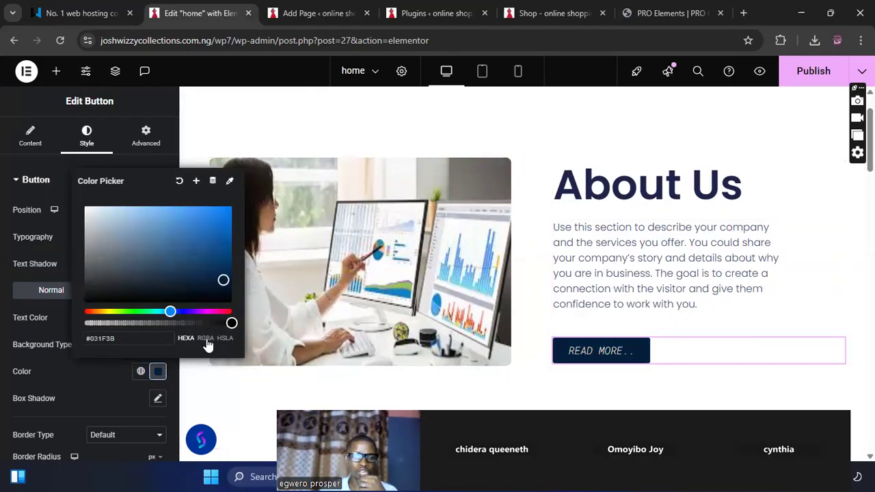
left_click(285, 316)
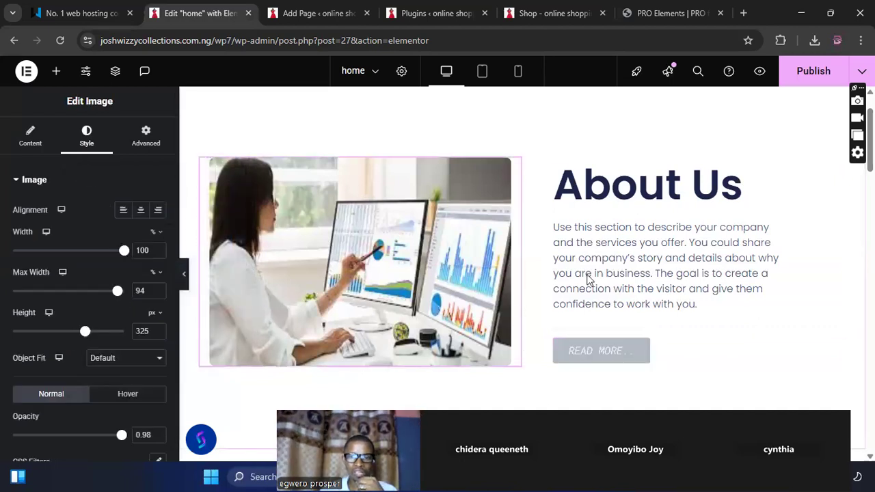
Darken the READ MORE button's navy background color further and publish the home page.
left_click(600, 356)
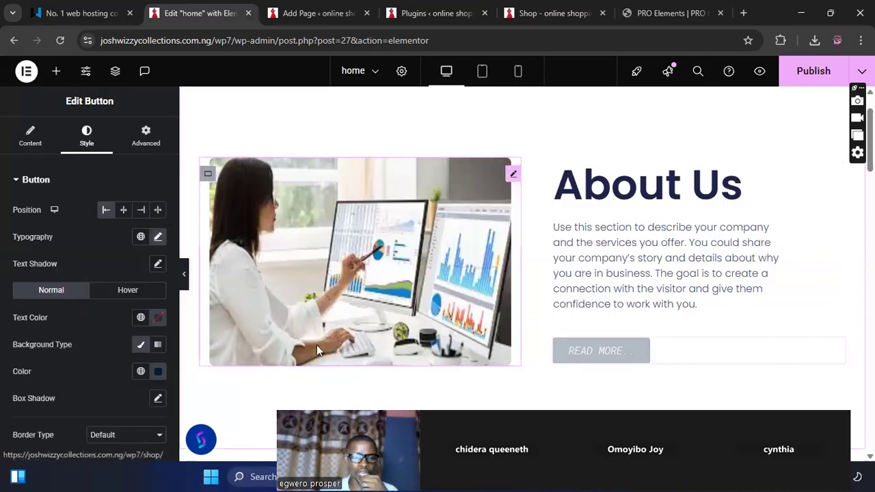
left_click(158, 371)
left_click_drag(224, 265, 226, 292)
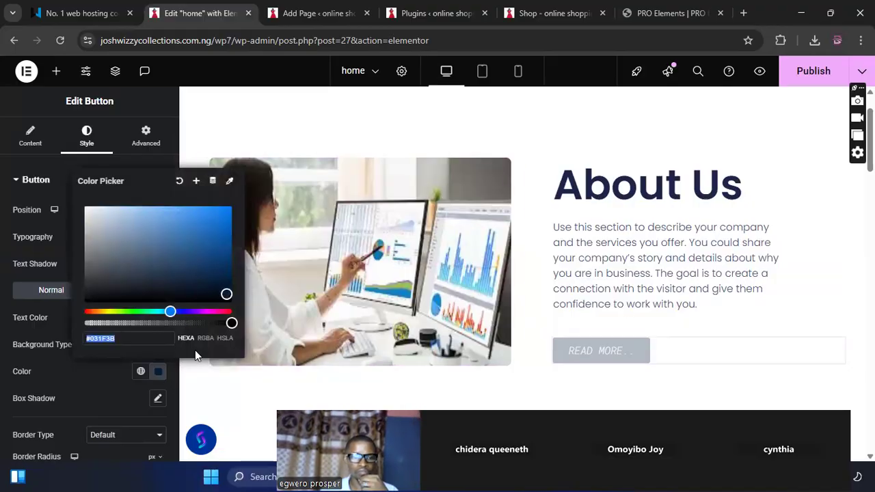
left_click(674, 320)
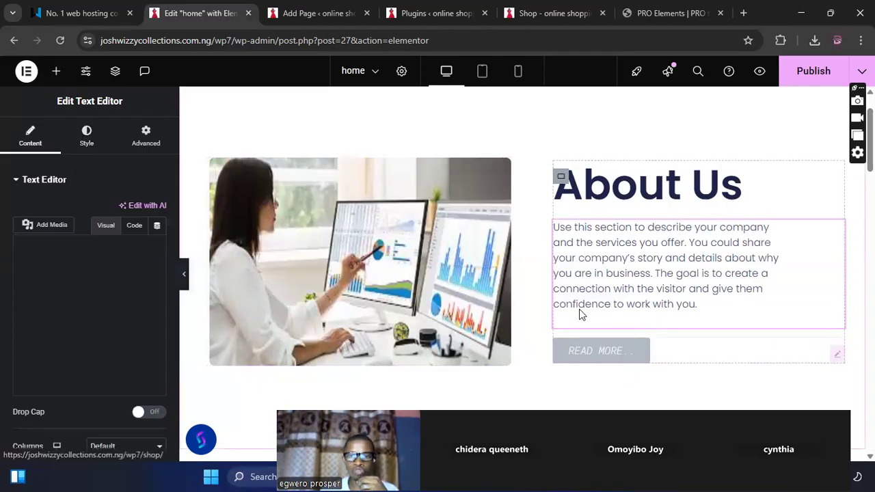
scroll(677, 232, "down", 1)
left_click(813, 80)
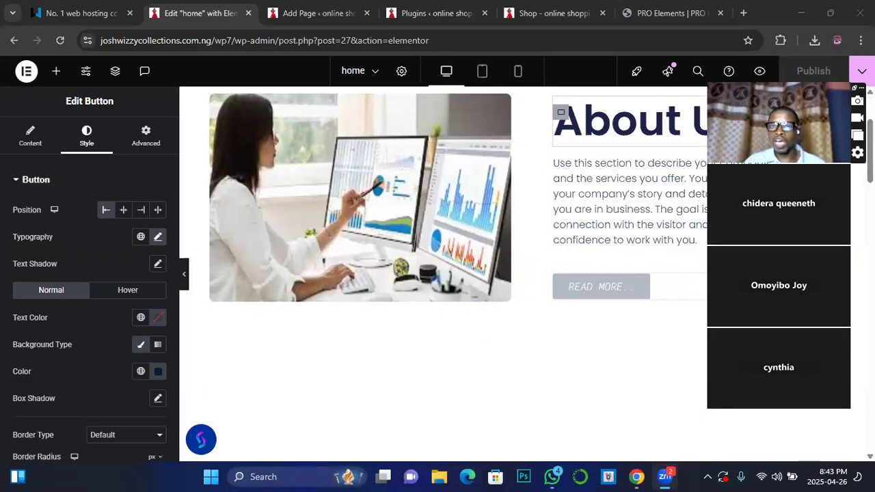
Check the live site's Home, About and Contact pages through the header navigation.
key("ctrl+5")
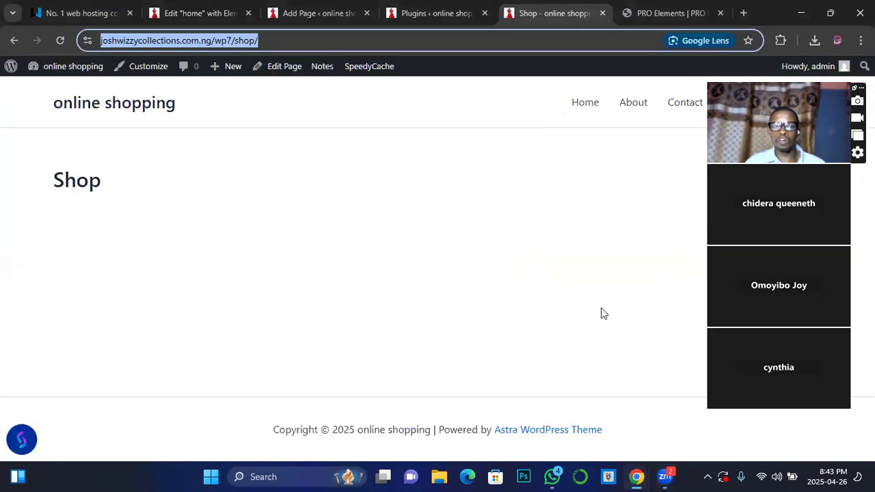
left_click(581, 108)
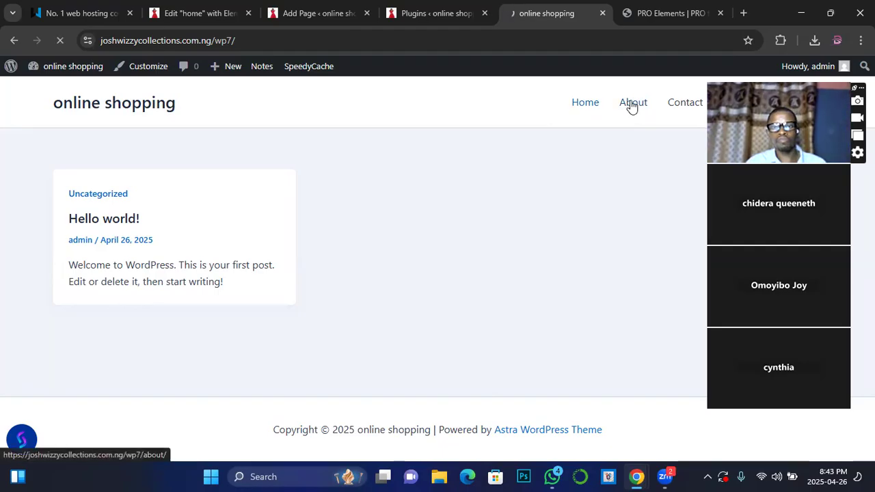
left_click(632, 105)
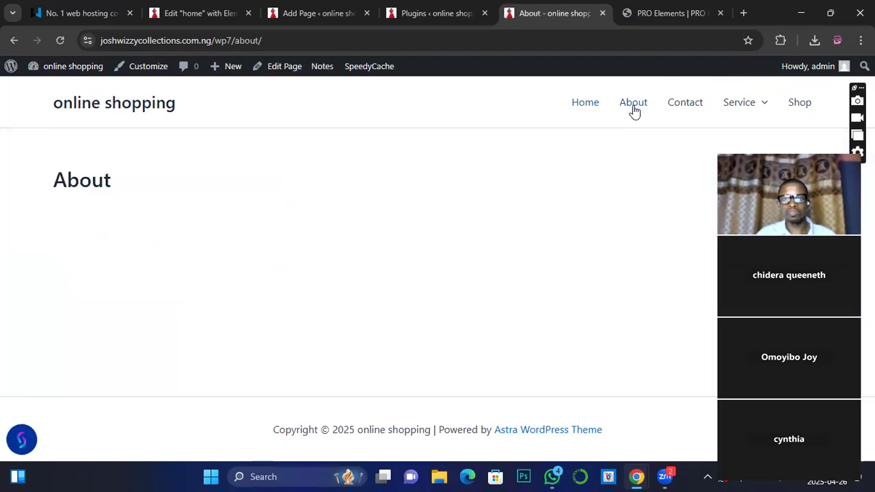
left_click(677, 108)
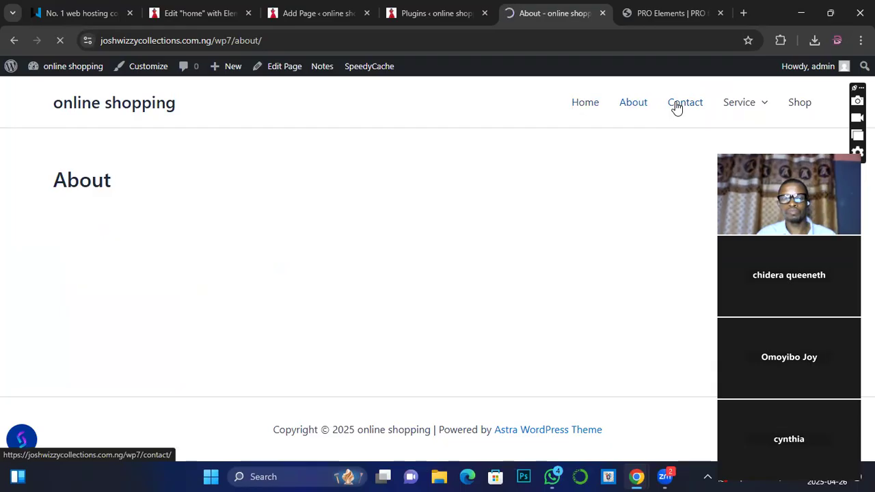
left_click(690, 107)
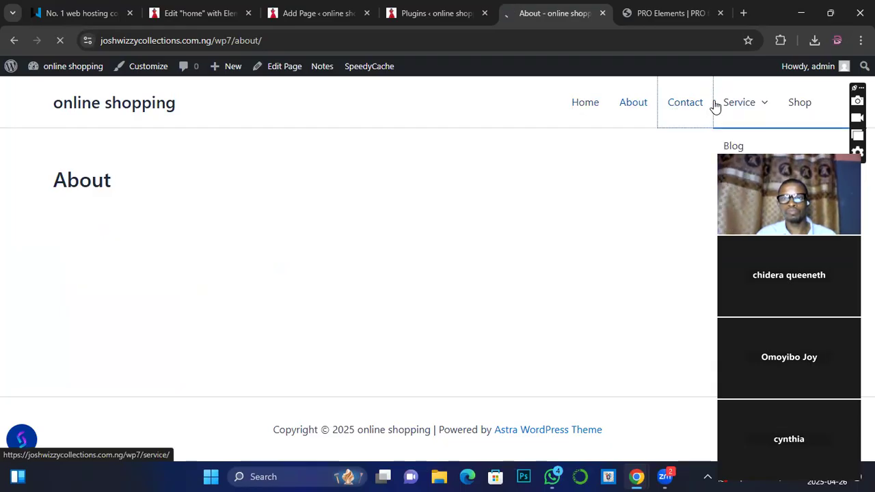
left_click(588, 110)
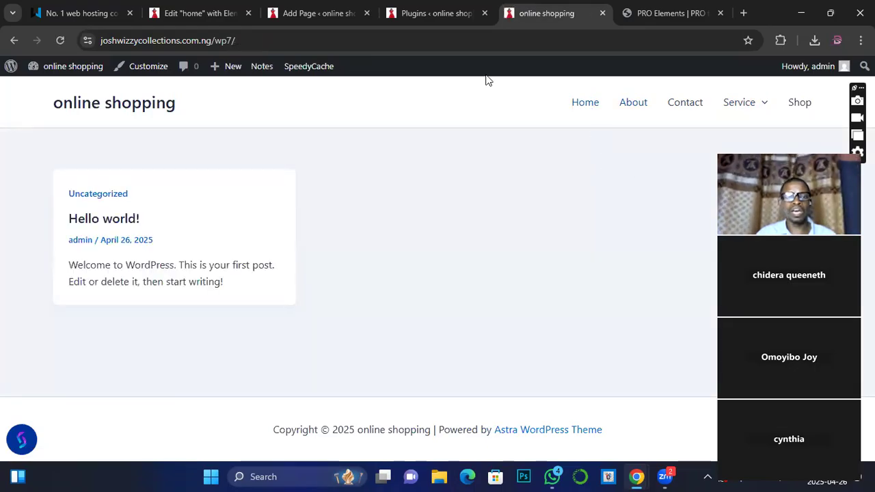
Review the home page in the Elementor editor and the site's list of all pages in the WordPress admin.
left_click(182, 14)
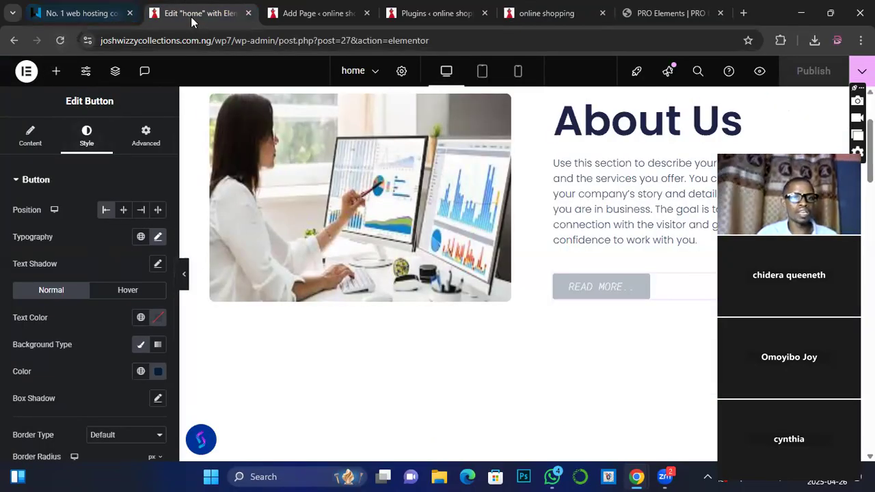
scroll(329, 290, "up", 3)
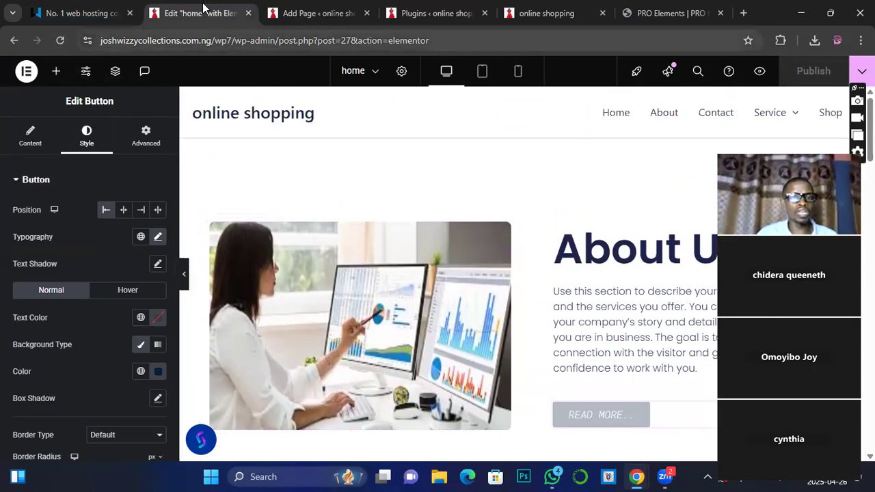
left_click(374, 72)
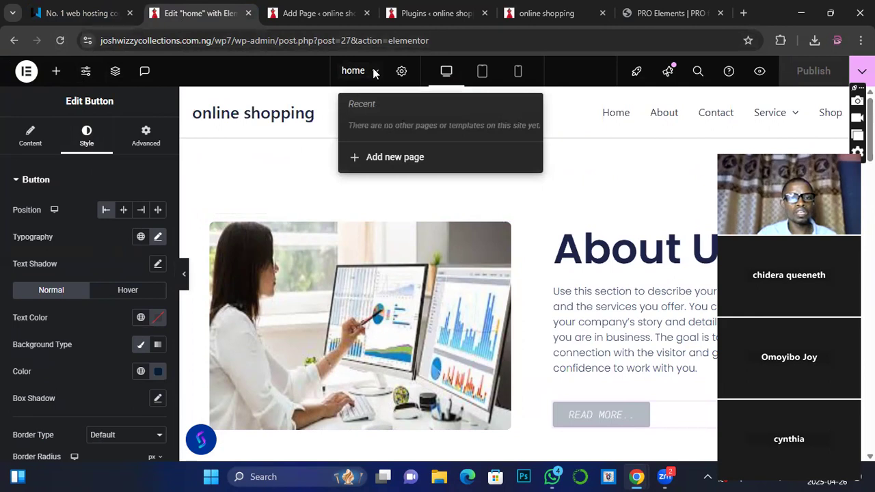
left_click(253, 188)
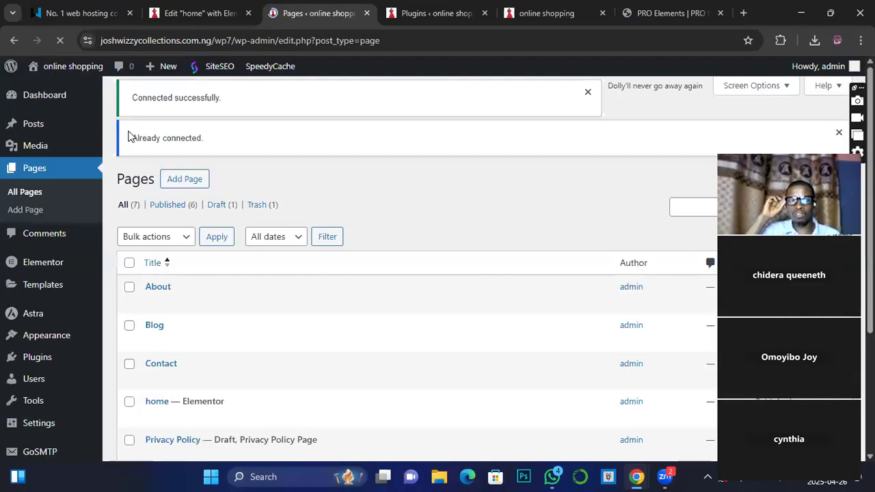
scroll(182, 376, "down", 2)
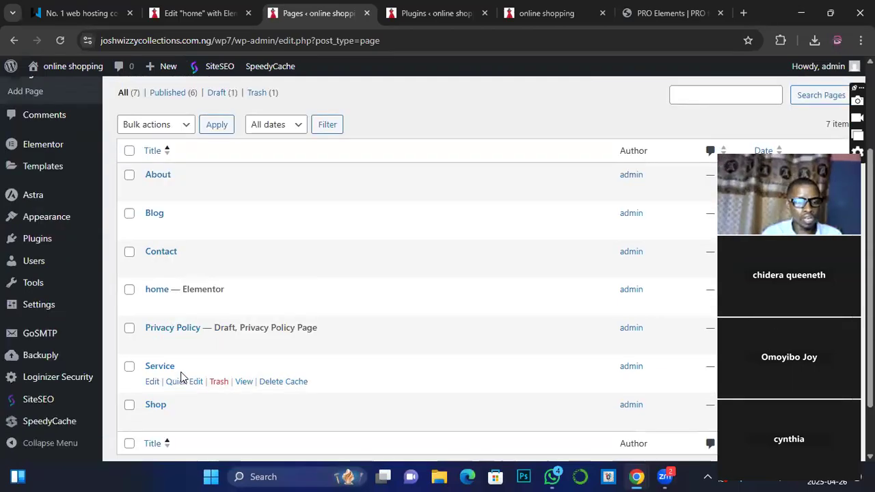
scroll(189, 387, "up", 1)
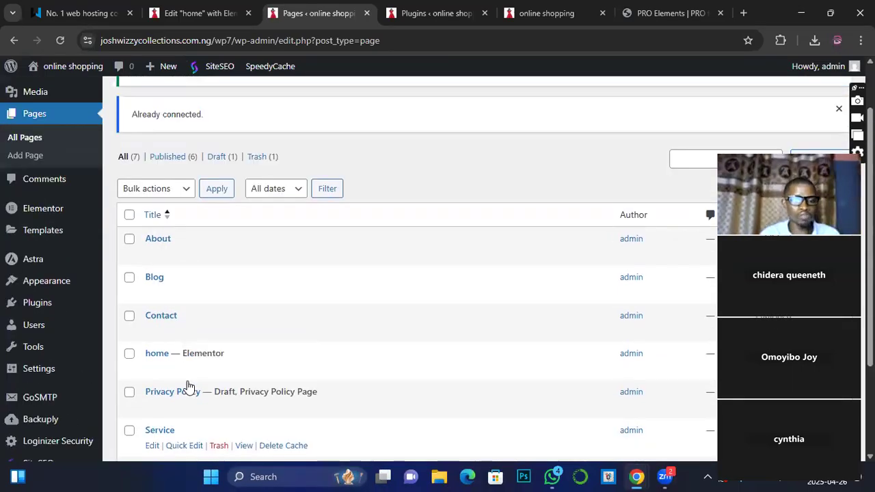
scroll(170, 319, "down", 1)
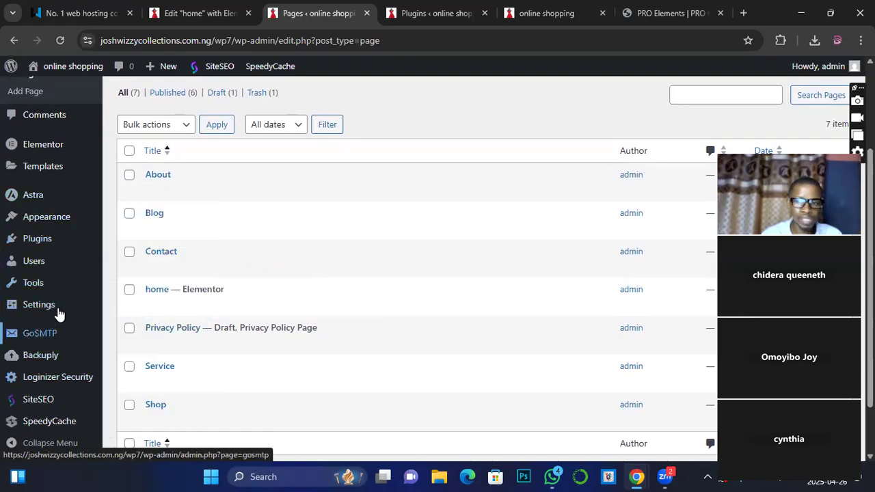
scroll(46, 276, "down", 1)
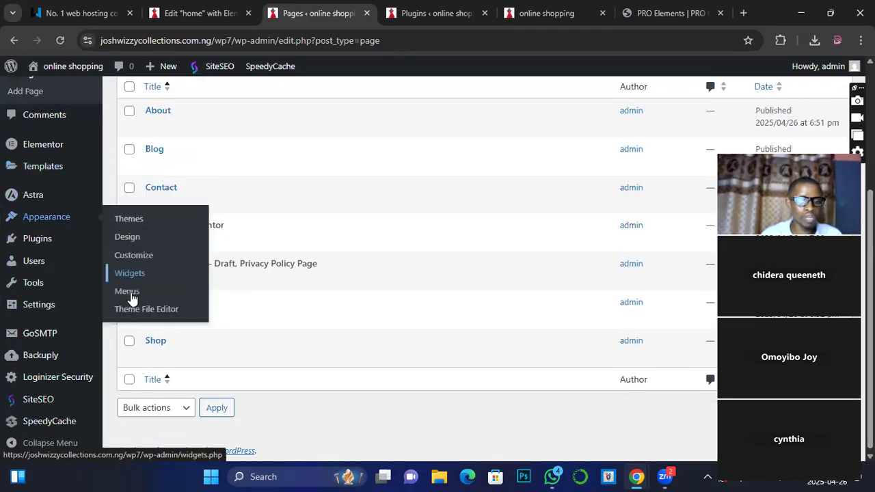
Remove the Home custom link from the site's main navigation menu.
left_click(130, 294)
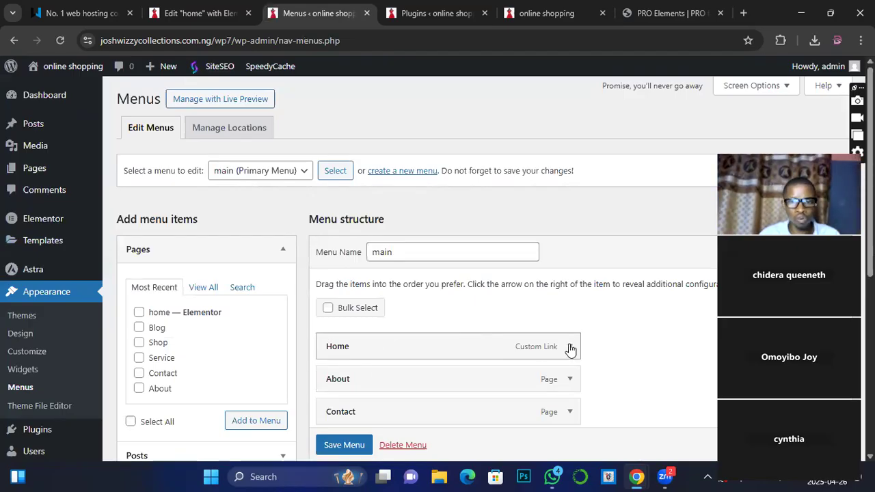
left_click(410, 347)
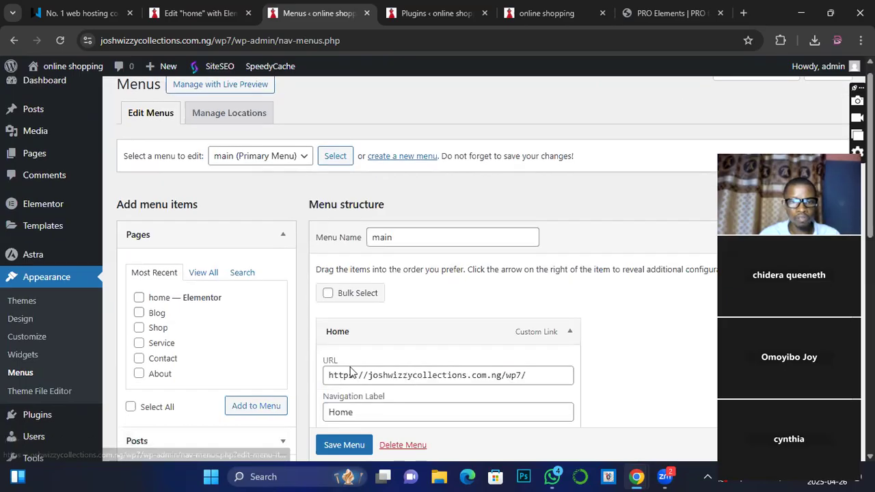
scroll(352, 383, "down", 2)
scroll(350, 391, "down", 1)
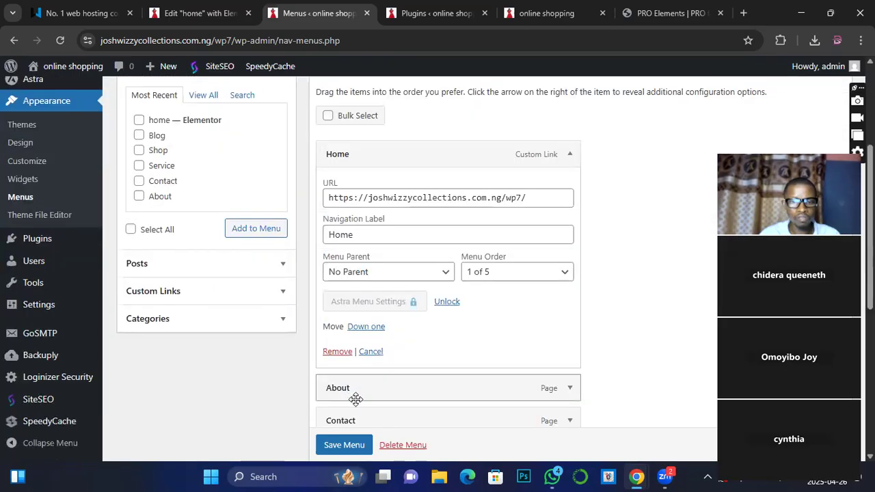
scroll(352, 390, "down", 3)
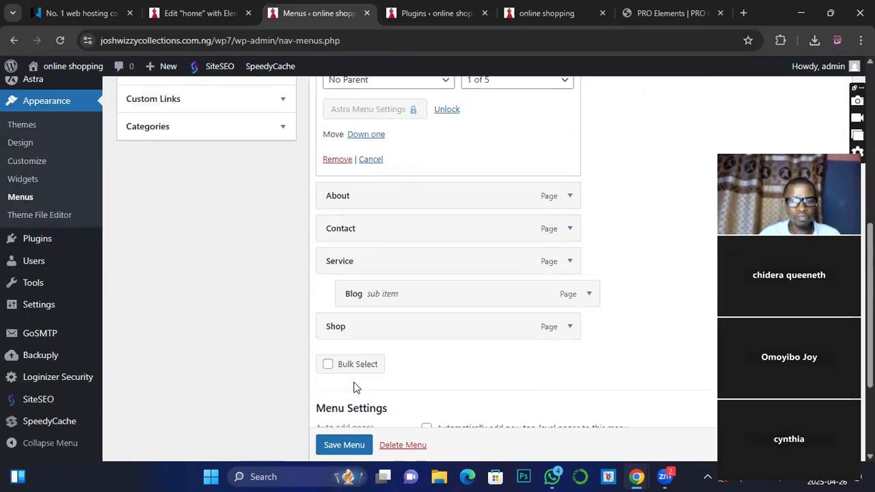
left_click(336, 160)
scroll(342, 250, "up", 2)
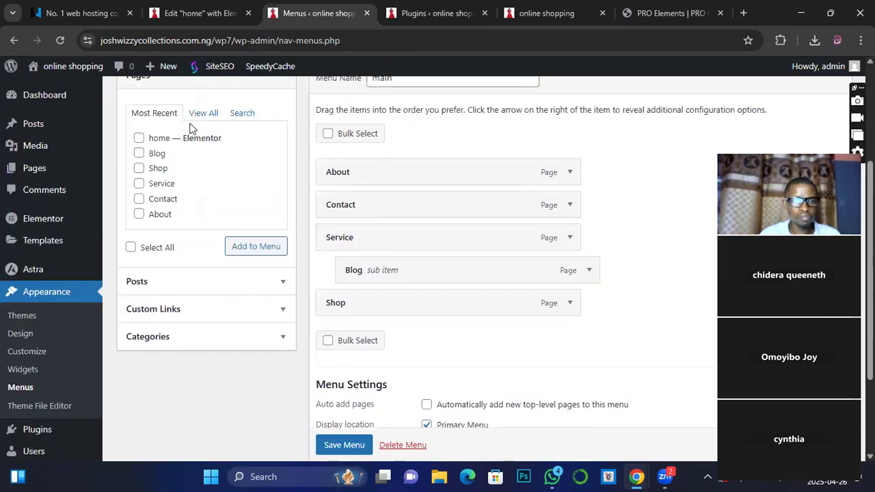
Add the Elementor-built home page to the main menu and save the menu.
left_click(203, 115)
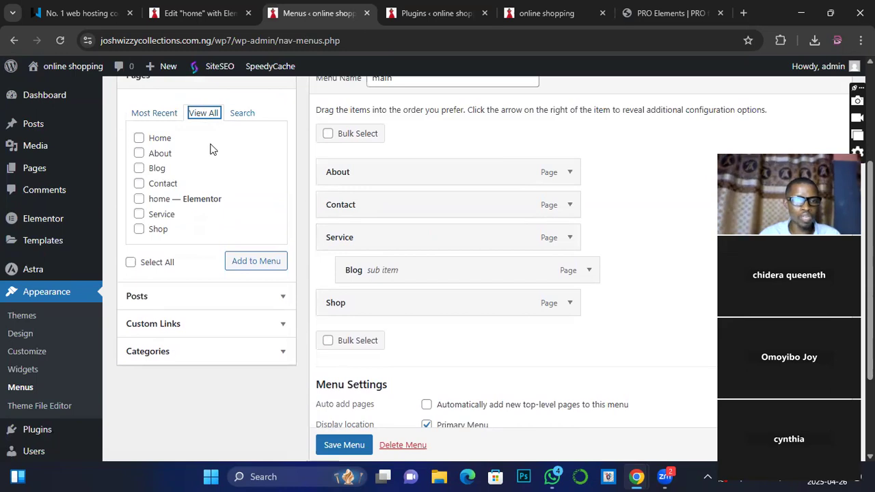
left_click(139, 199)
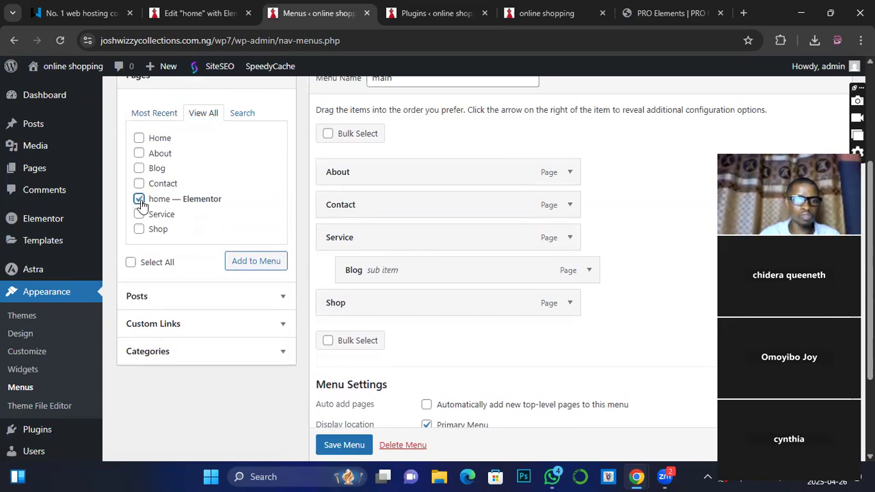
left_click(252, 263)
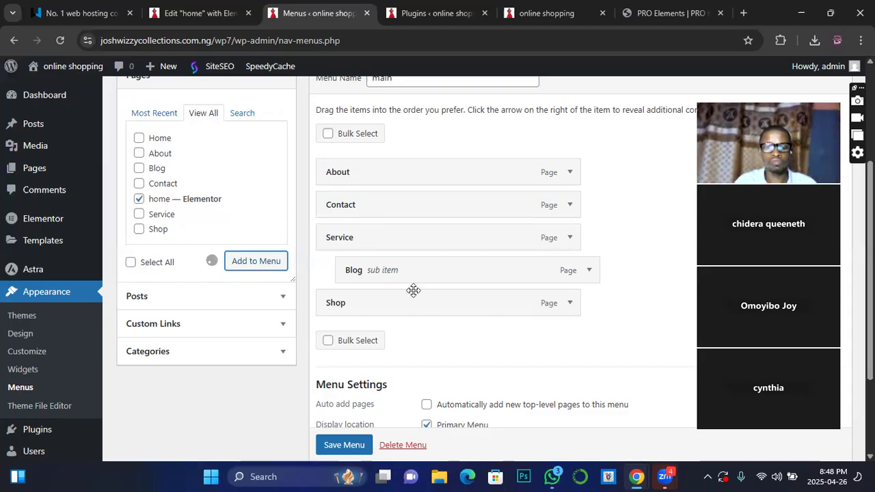
left_click(347, 446)
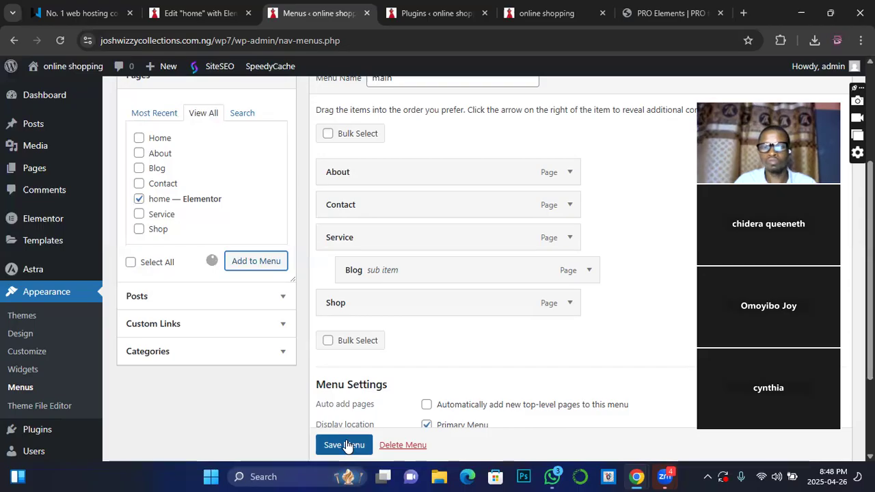
key("ctrl+6")
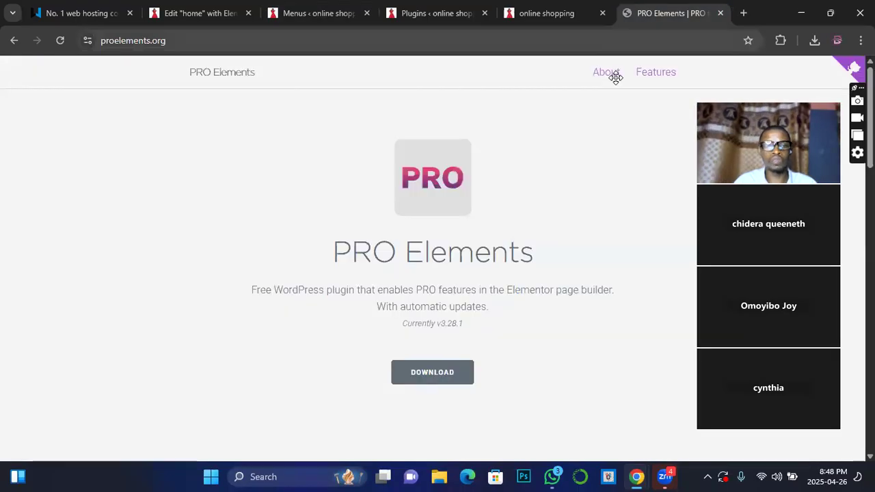
left_click(62, 39)
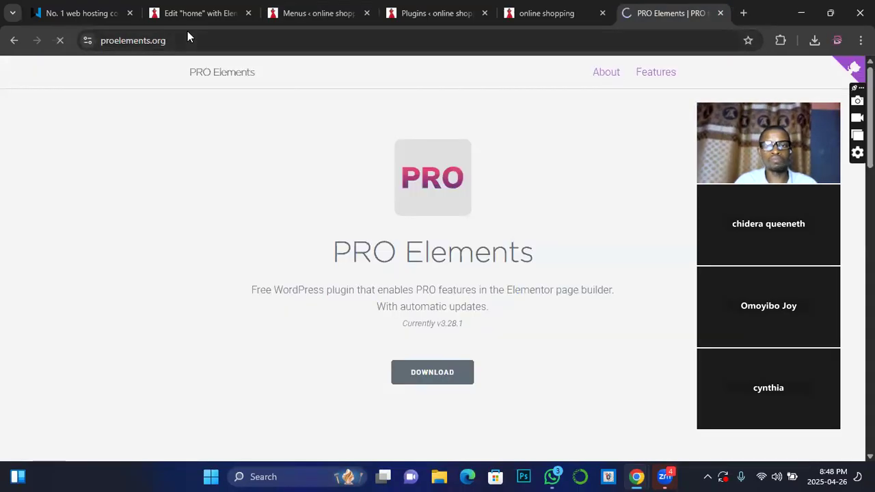
key("ctrl+shift+Tab")
key("ctrl+shift+Tab")
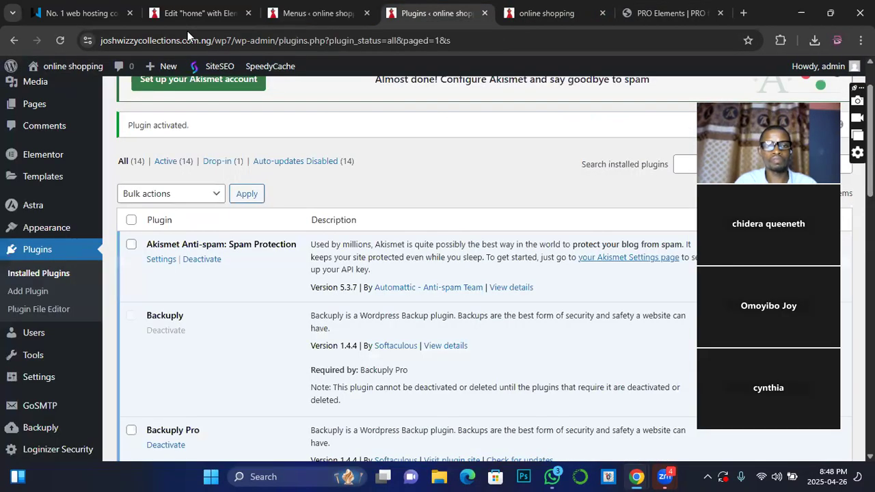
Move the home item to the first position in the main menu, above About, and save the menu.
key("ctrl+shift+Tab")
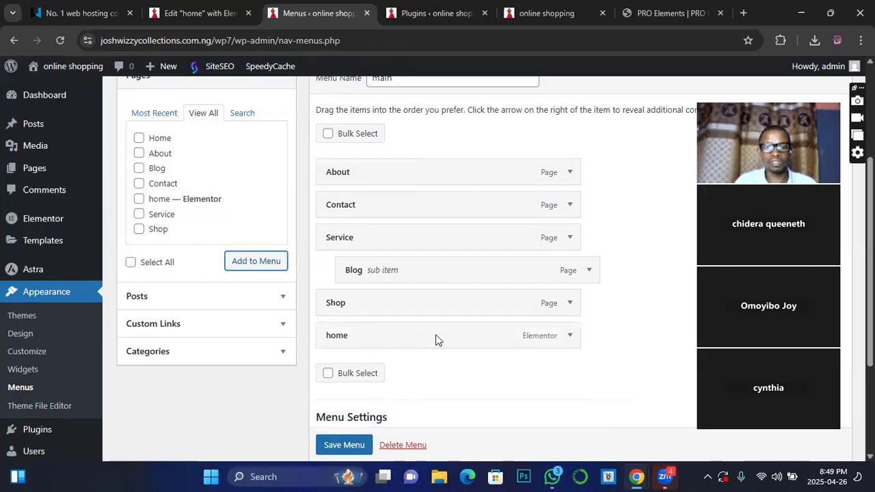
left_click_drag(397, 328, 393, 177)
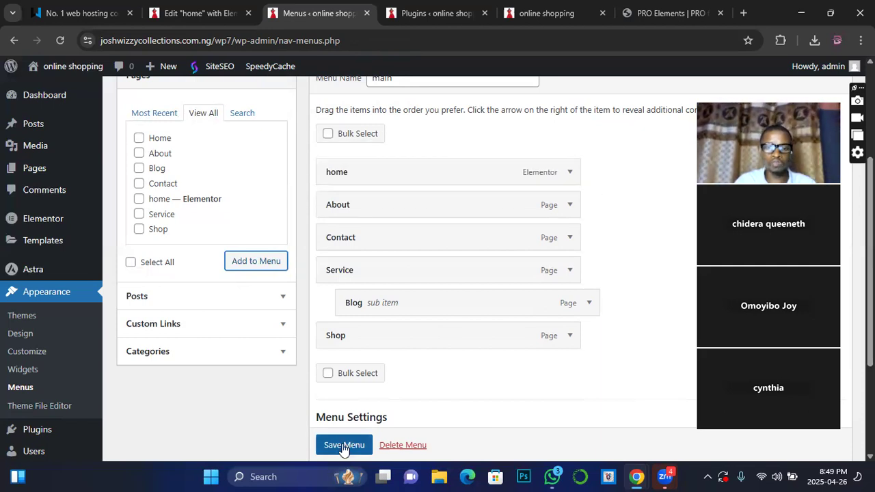
left_click(343, 446)
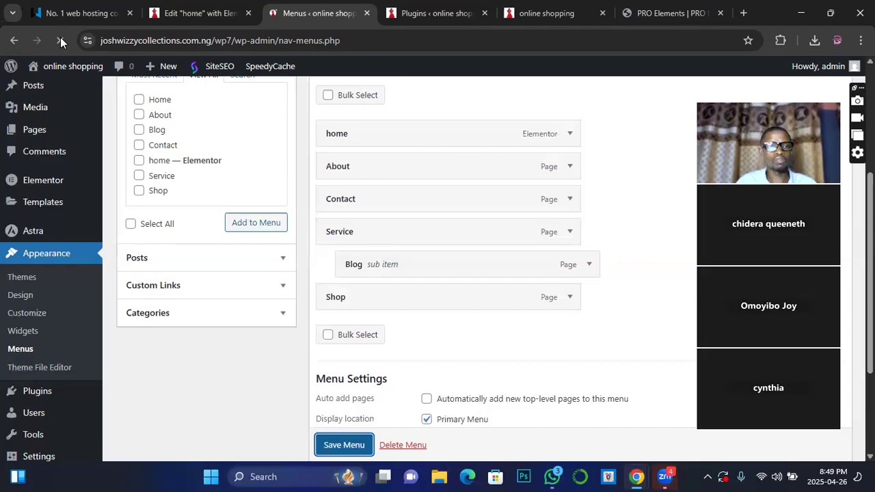
Check the home page through the live site's navigation menu and test its READ MORE.. button.
key("ctrl+5")
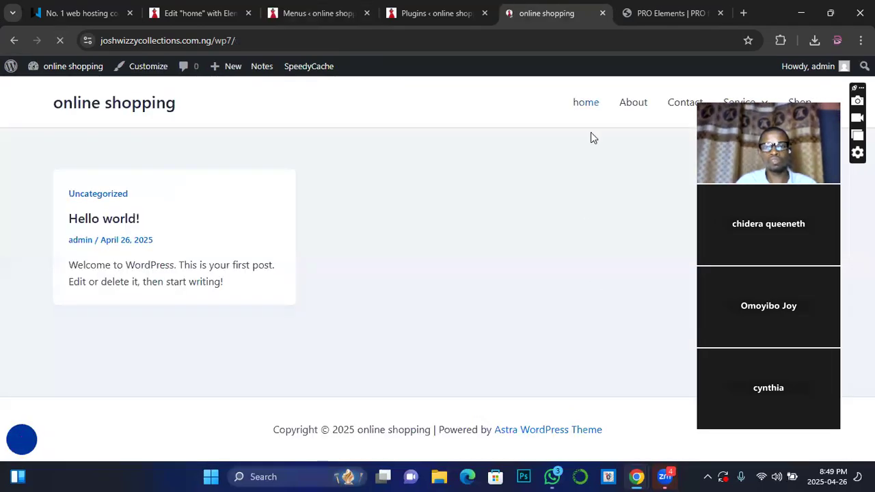
left_click(586, 108)
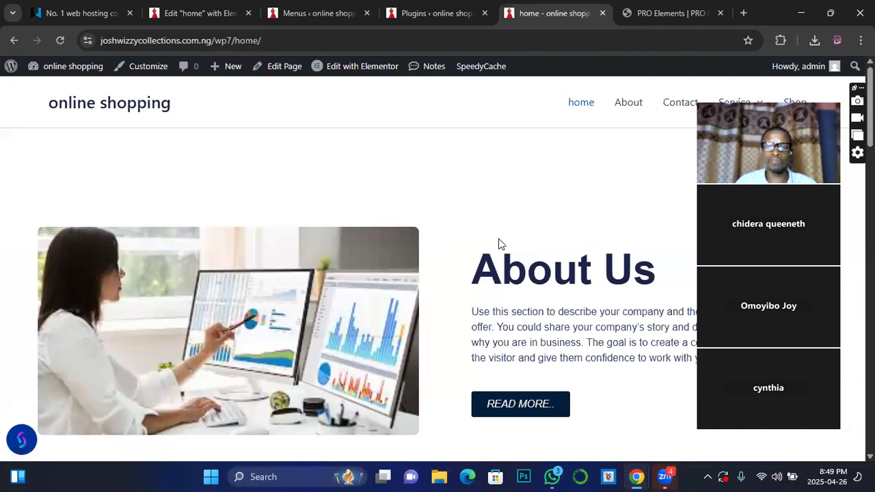
scroll(500, 244, "down", 2)
scroll(499, 248, "up", 2)
scroll(503, 249, "down", 4)
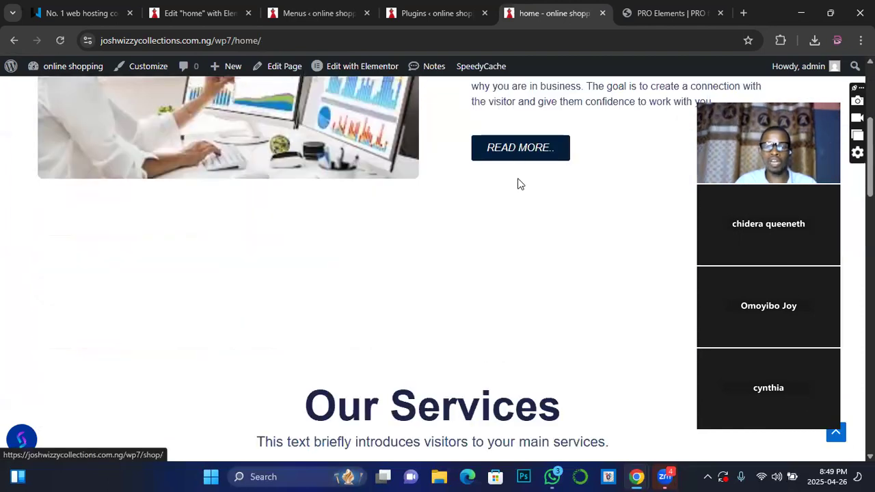
scroll(518, 183, "up", 2)
scroll(510, 285, "up", 1)
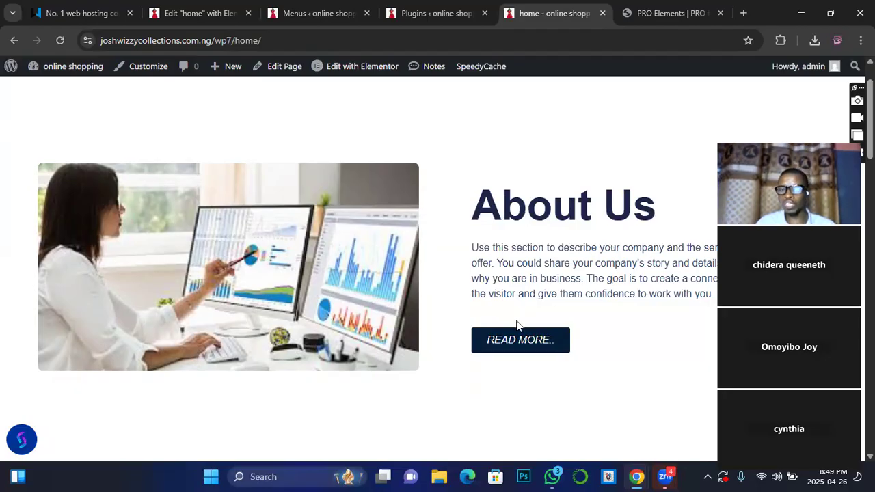
left_click(505, 349)
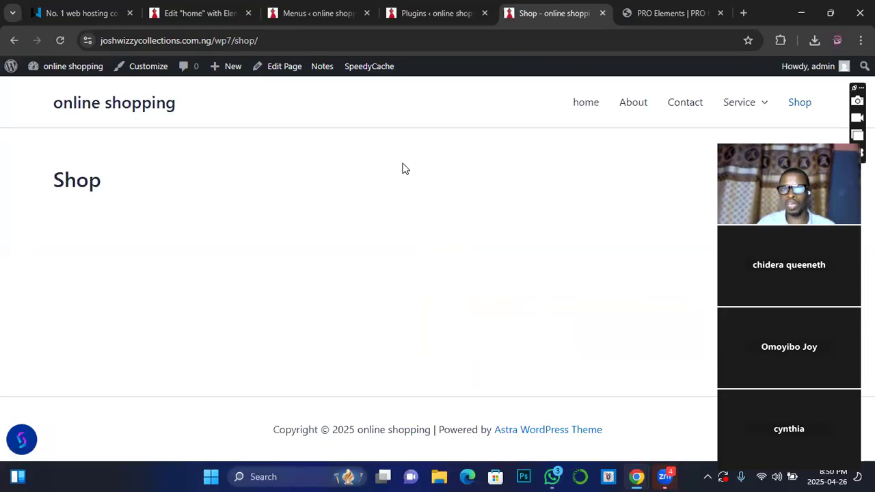
left_click(584, 106)
Delete the whole Our Services section from the home page in the Elementor editor.
left_click(189, 15)
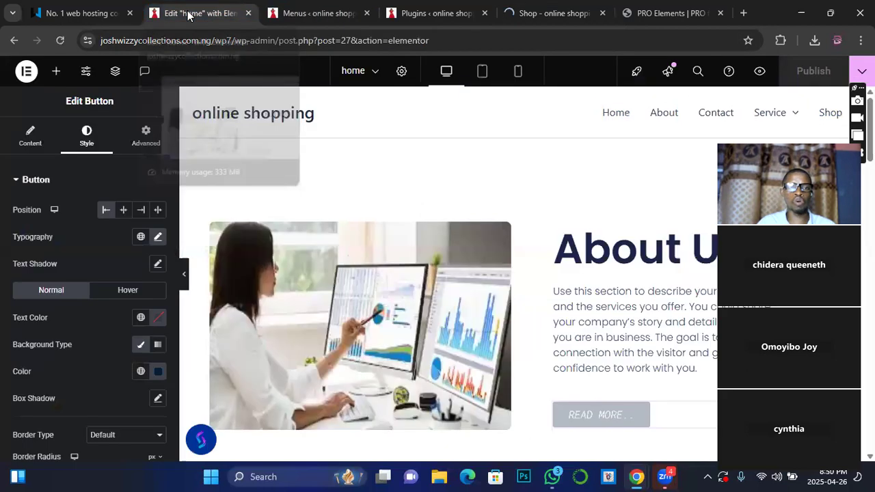
scroll(453, 236, "down", 2)
scroll(455, 239, "down", 1)
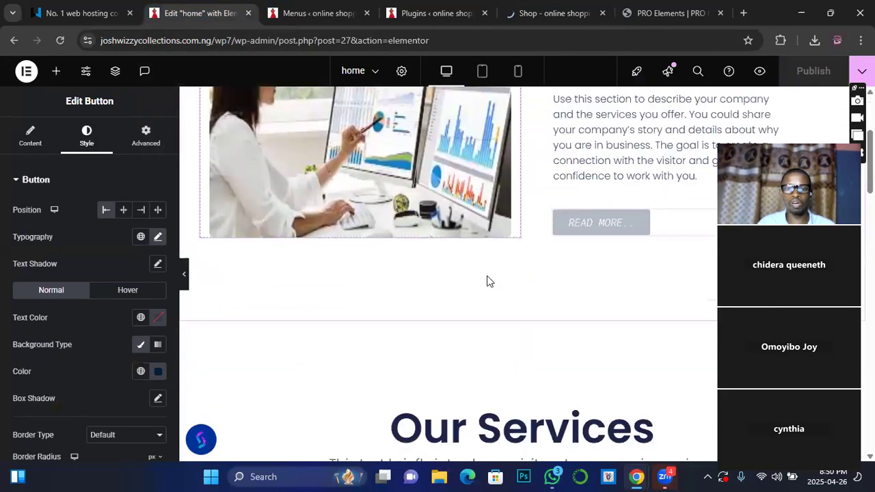
scroll(475, 298, "up", 3)
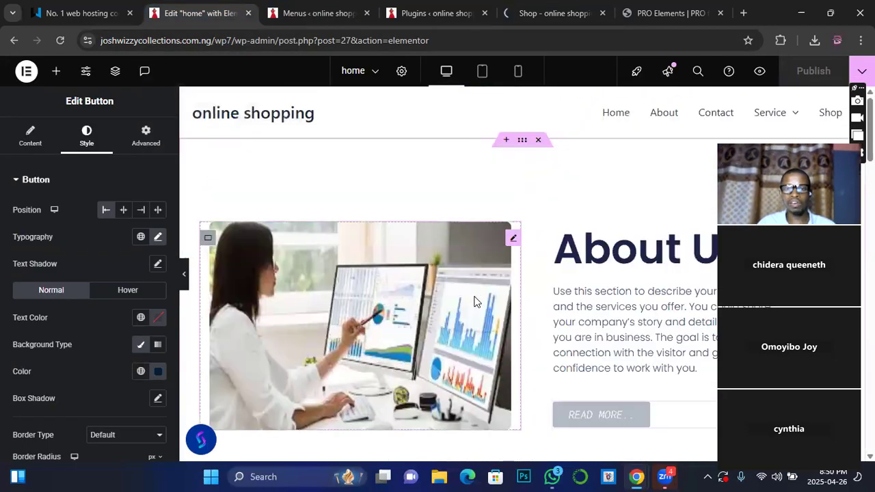
scroll(504, 233, "down", 3)
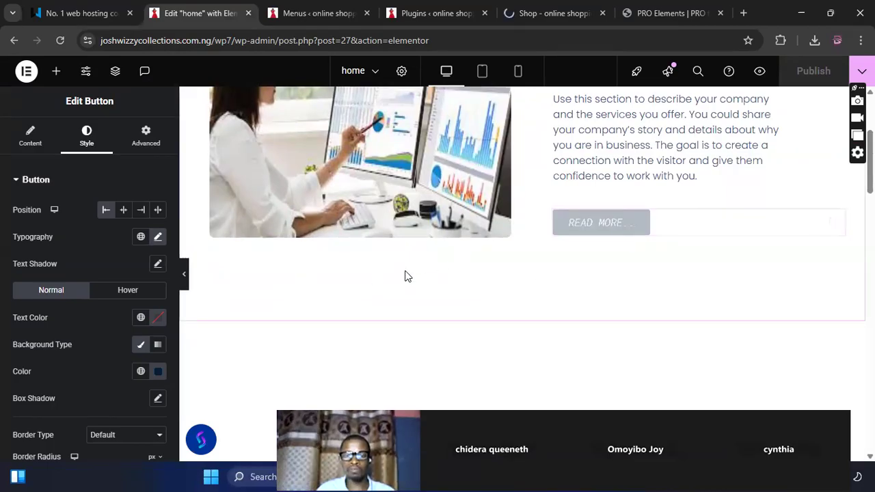
scroll(468, 270, "down", 2)
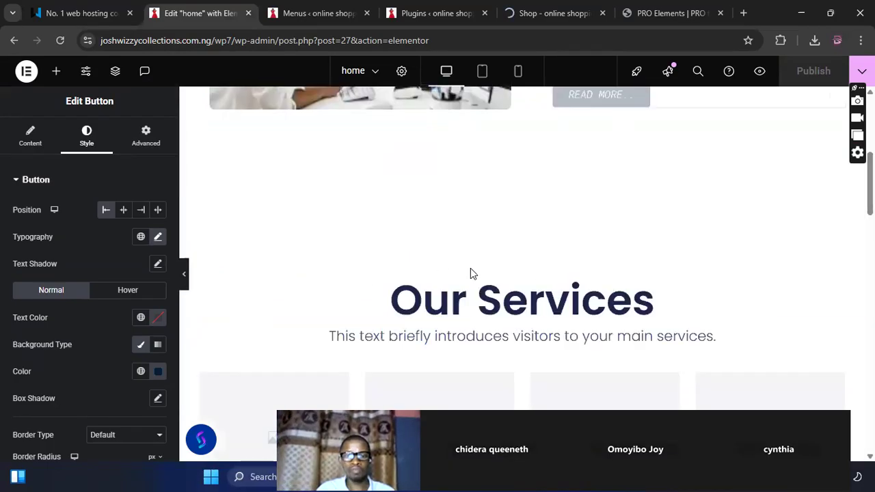
scroll(504, 251, "down", 2)
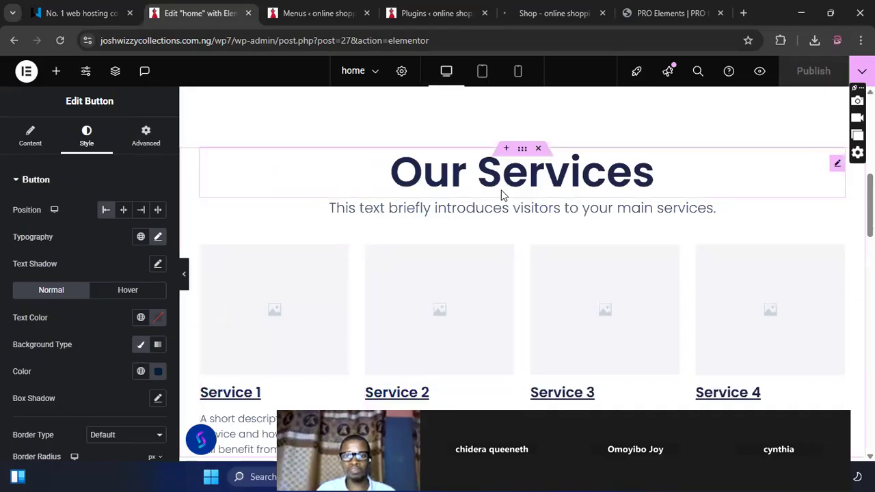
scroll(526, 221, "up", 1)
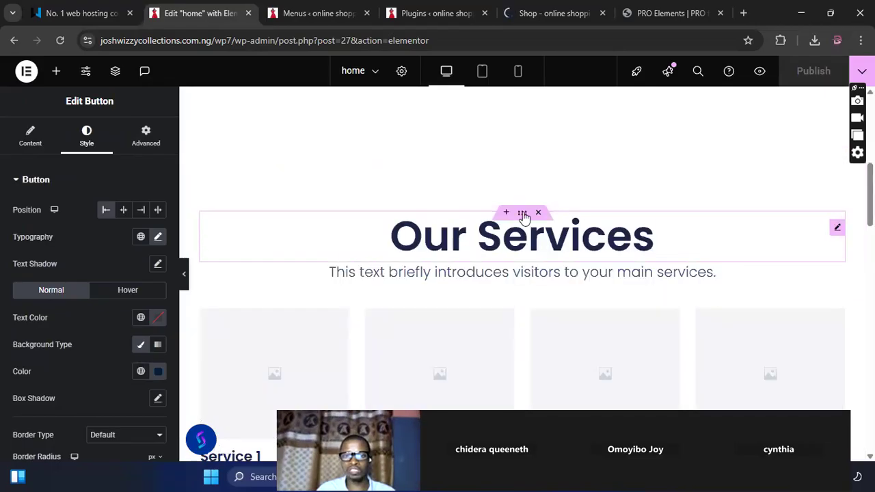
right_click(396, 408)
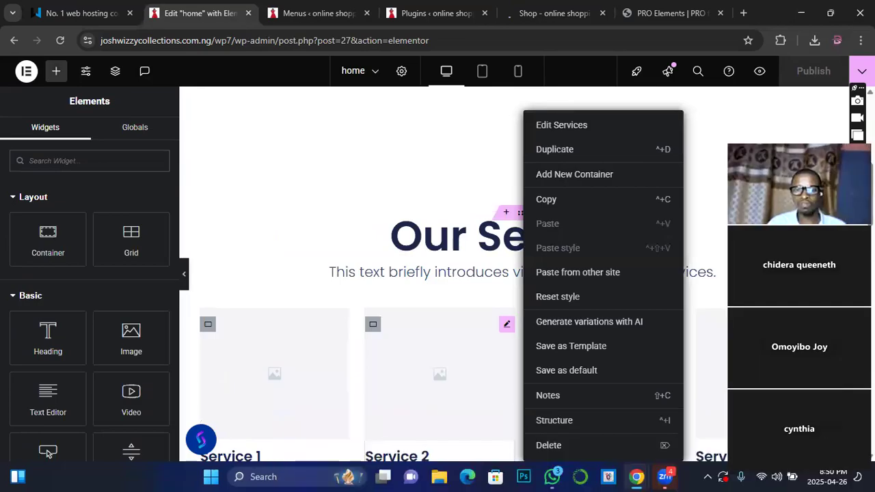
left_click(548, 445)
scroll(501, 277, "up", 2)
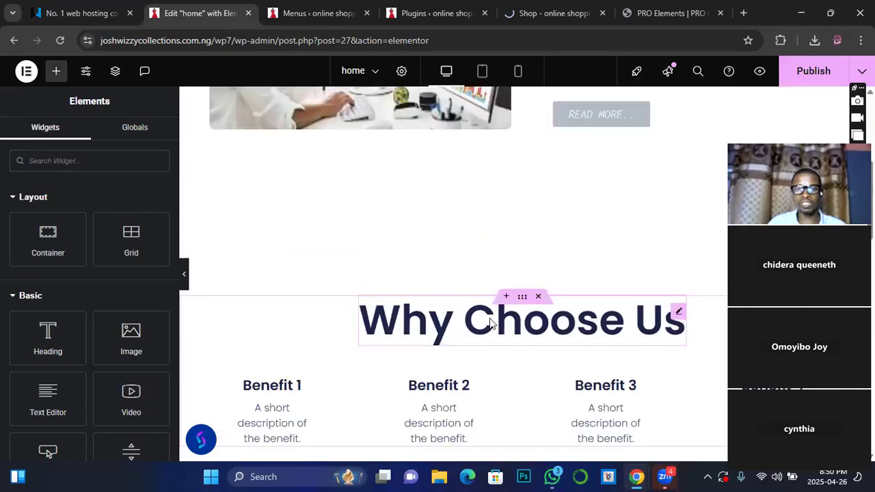
scroll(518, 155, "down", 3)
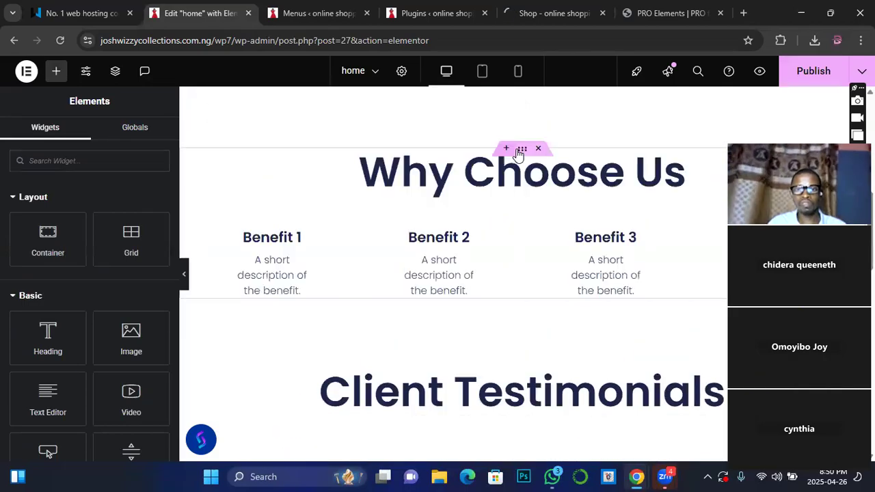